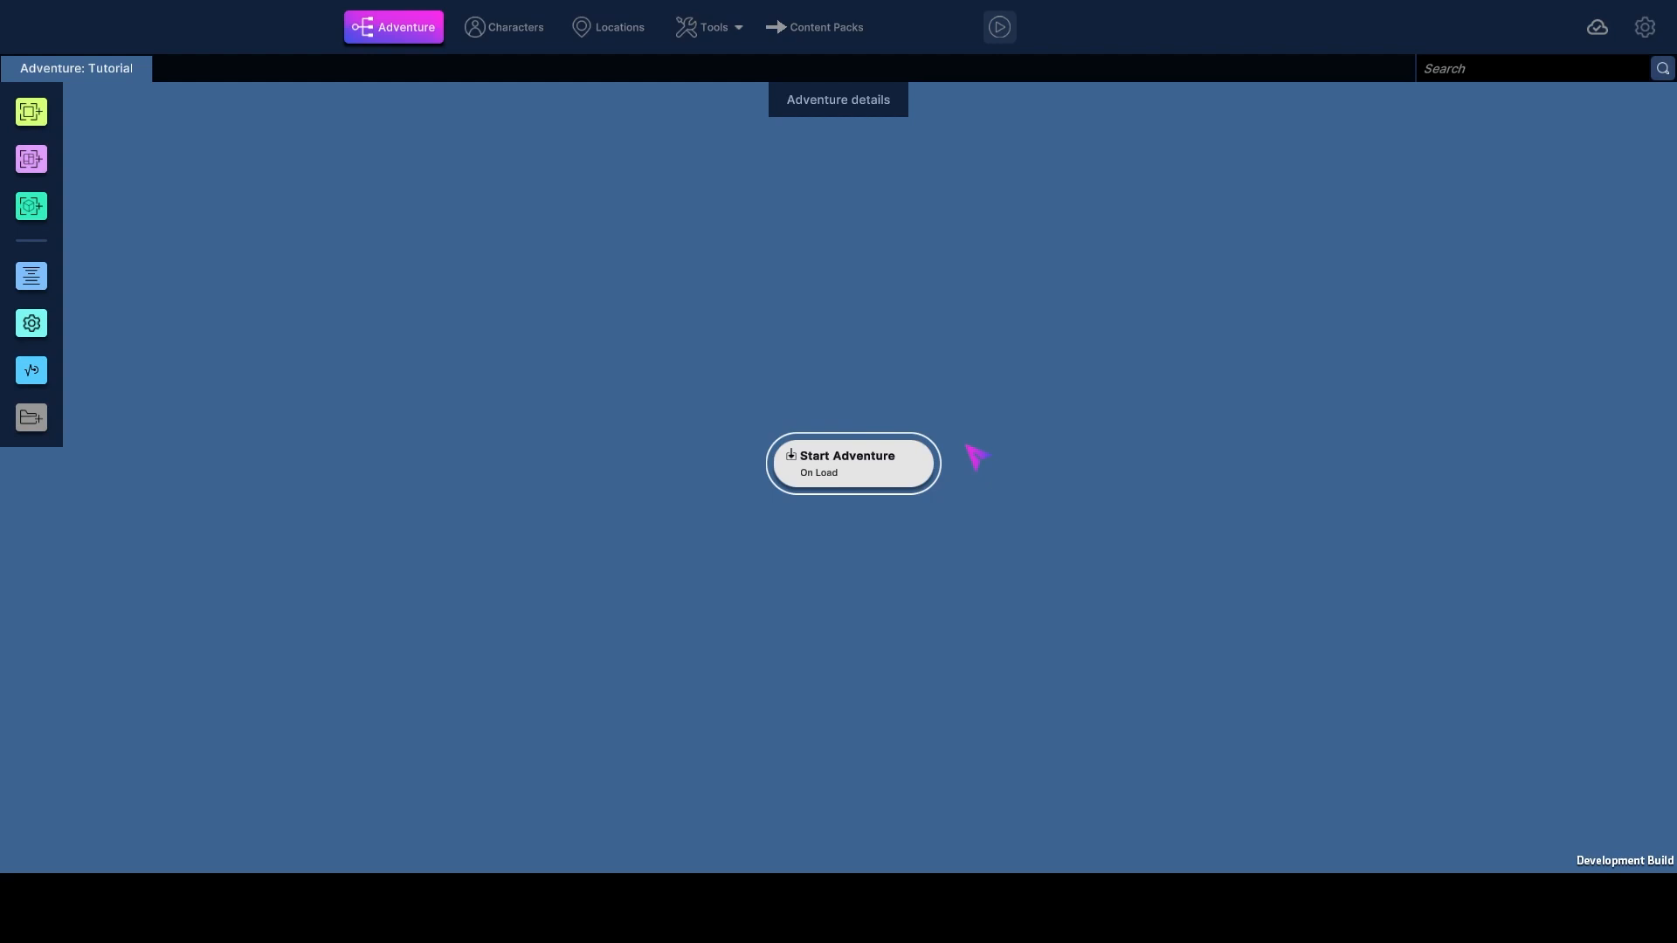
- Add a basic scene to the adventure and name it "Tutorial Scene"
{"action": "mouse_move", "coordinate": [44, 217]}
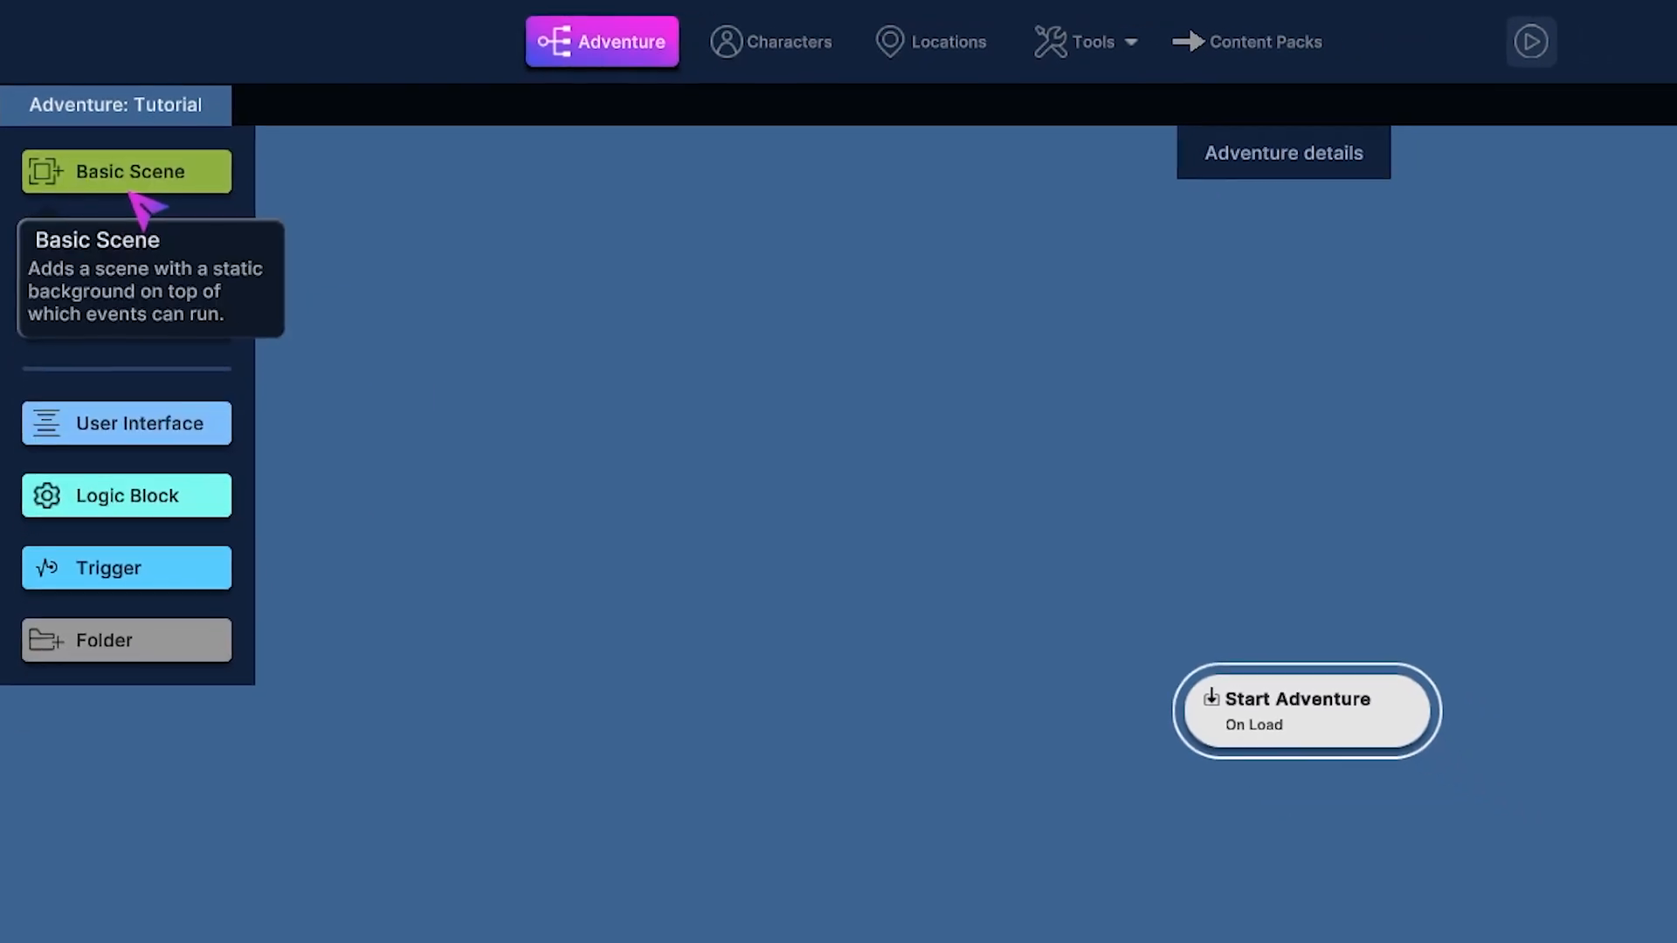
{"action": "left_click", "coordinate": [100, 140]}
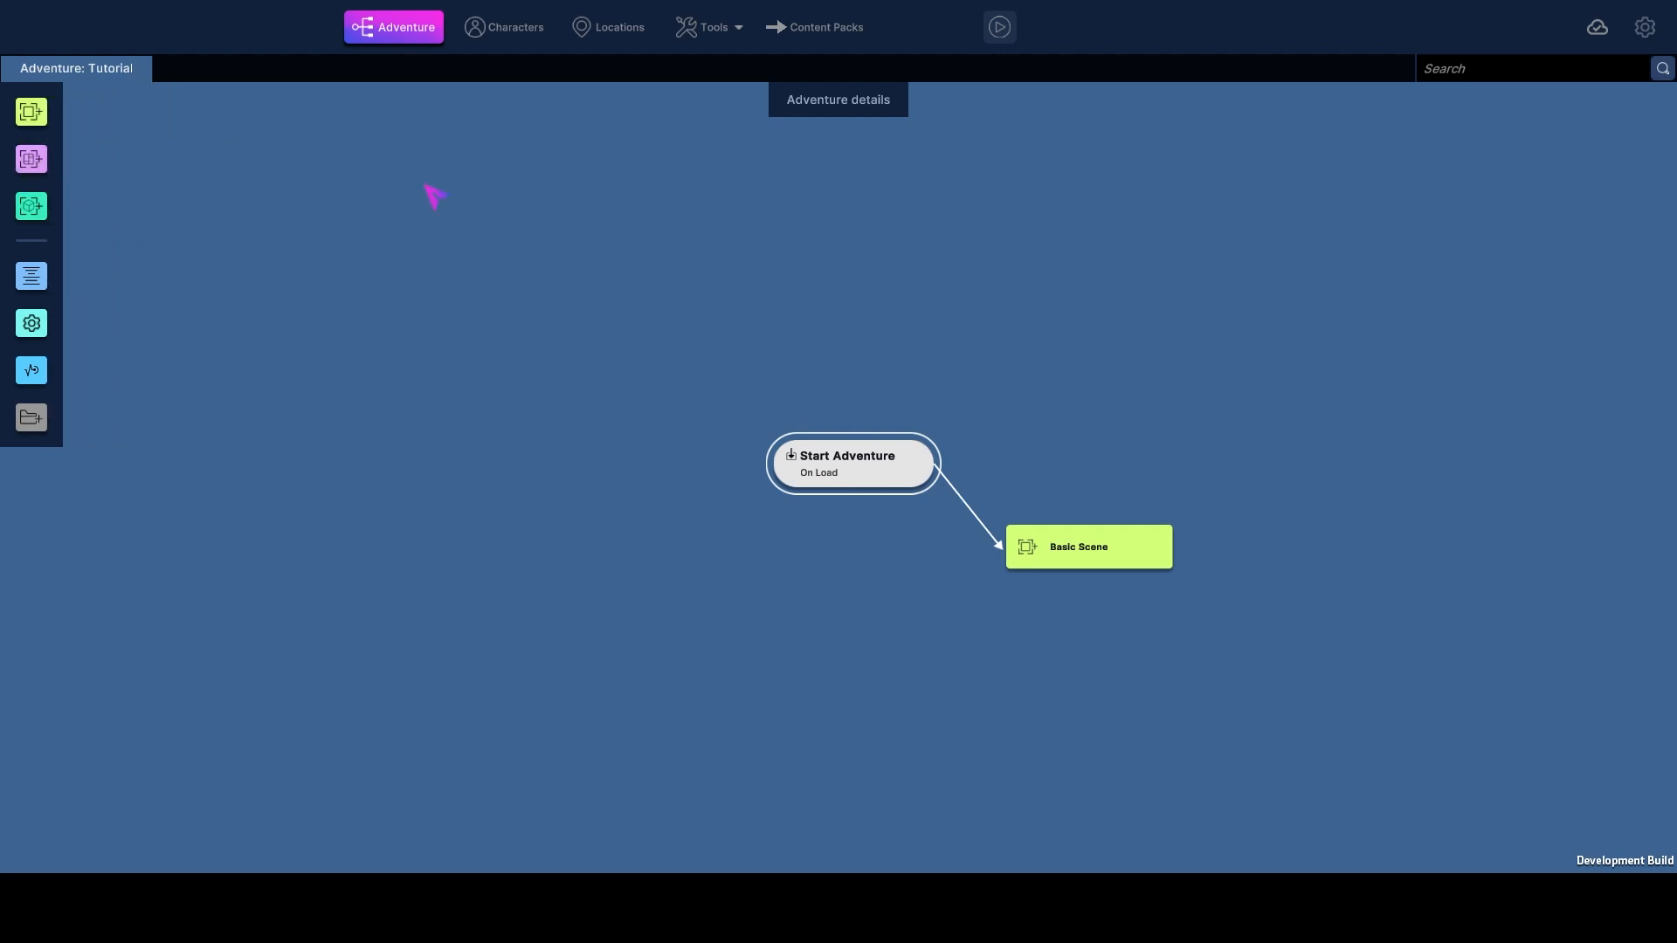
{"action": "left_click", "coordinate": [1104, 550]}
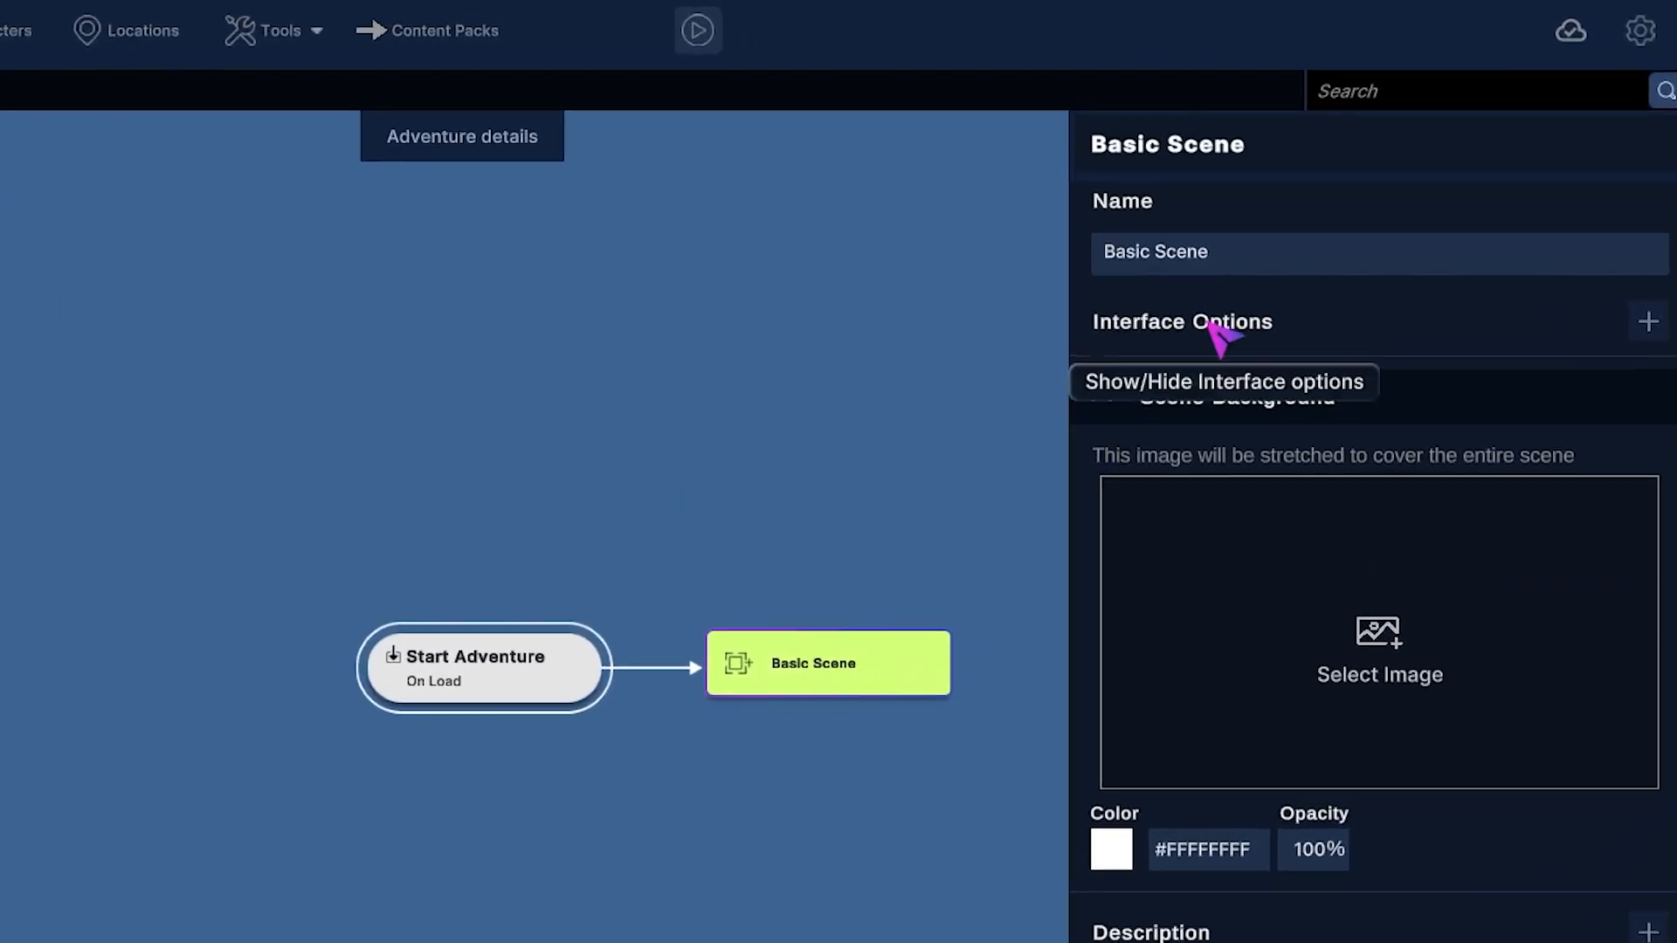
{"action": "left_click", "coordinate": [1379, 187]}
{"action": "type", "text": "Tutorial S"}
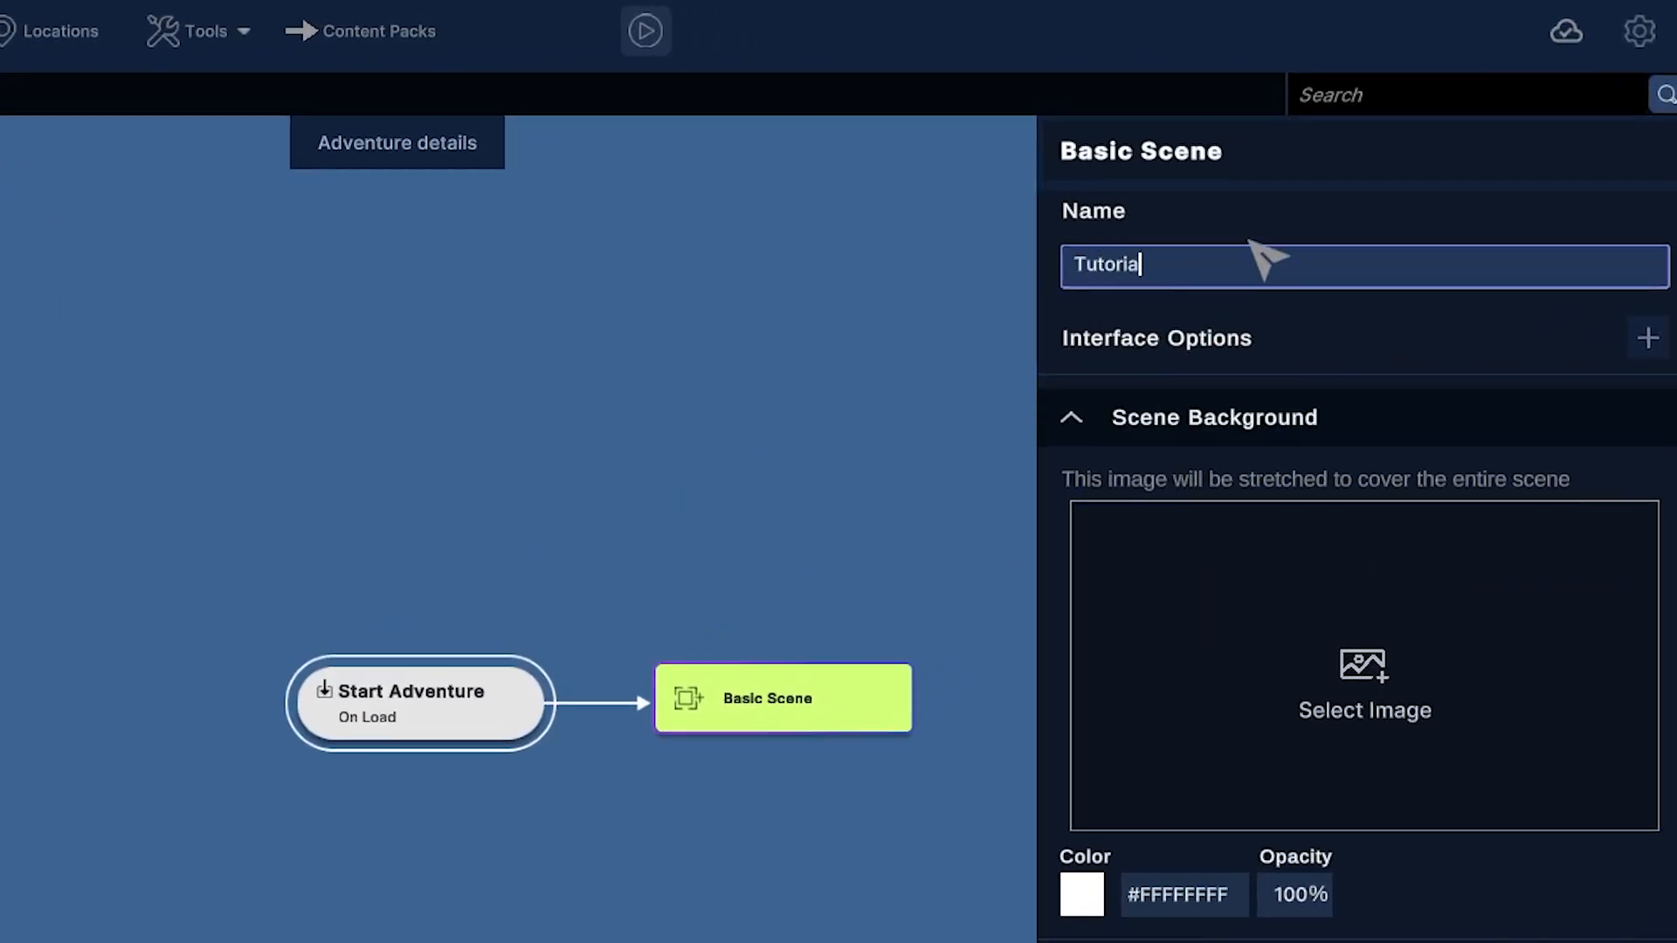
{"action": "type", "text": "cene"}
- Set the scene's background image to Visual_Novel_-_Tavern_BG.jpg from the 2D Images folder
{"action": "left_click", "coordinate": [1287, 723]}
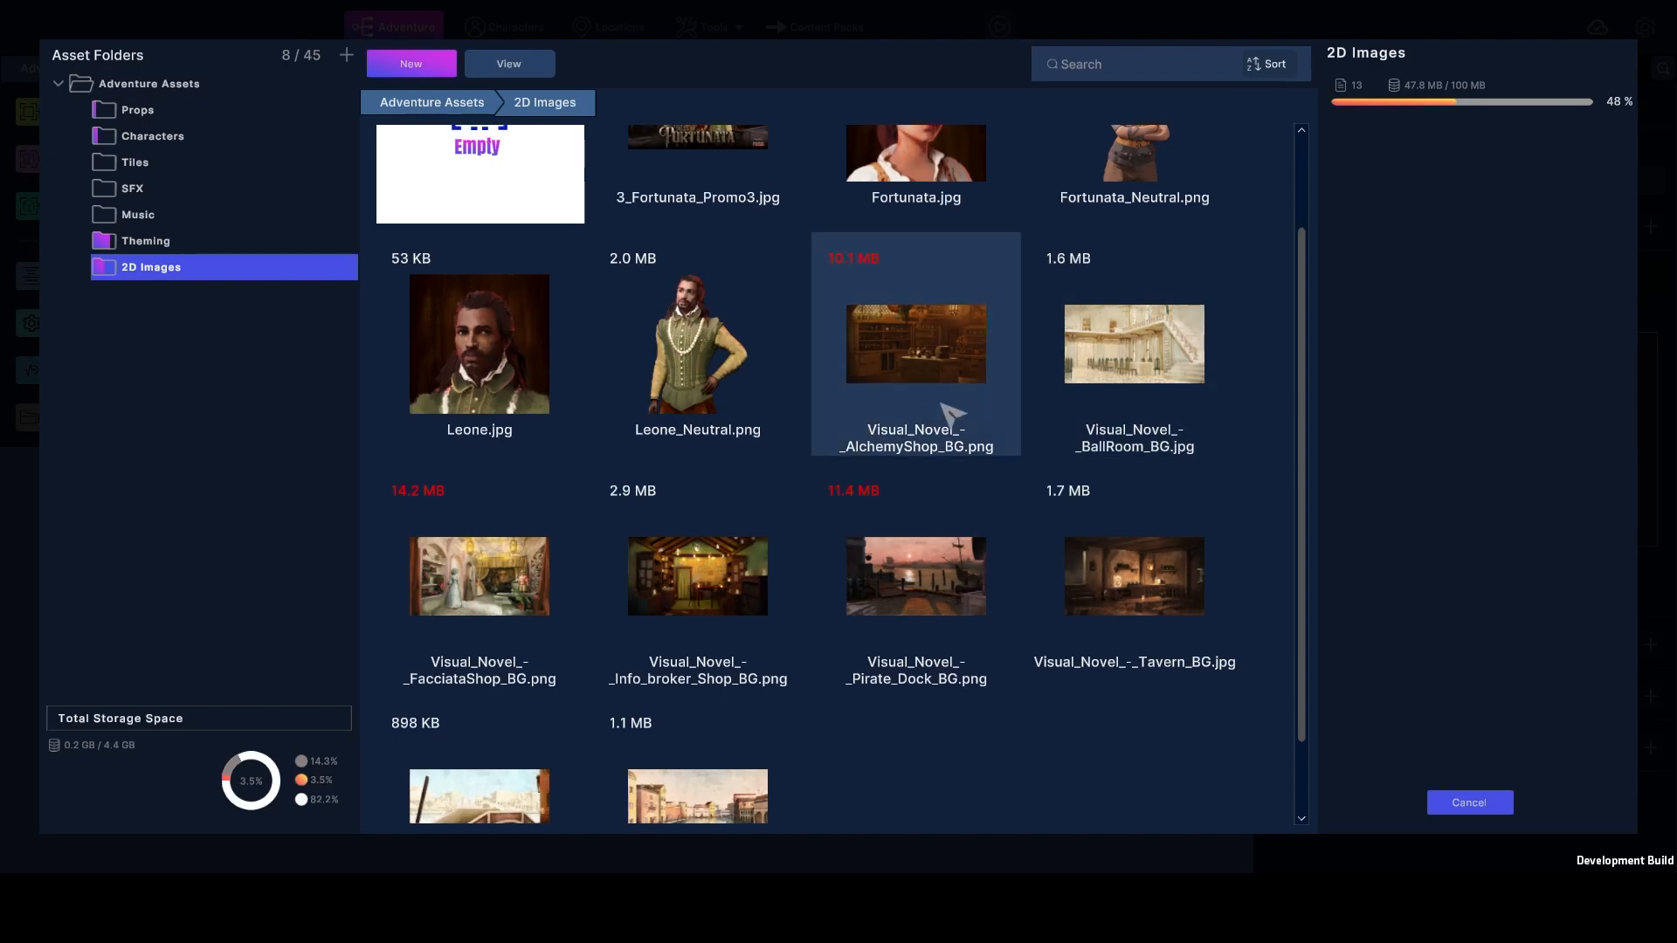
{"action": "left_click", "coordinate": [1139, 611]}
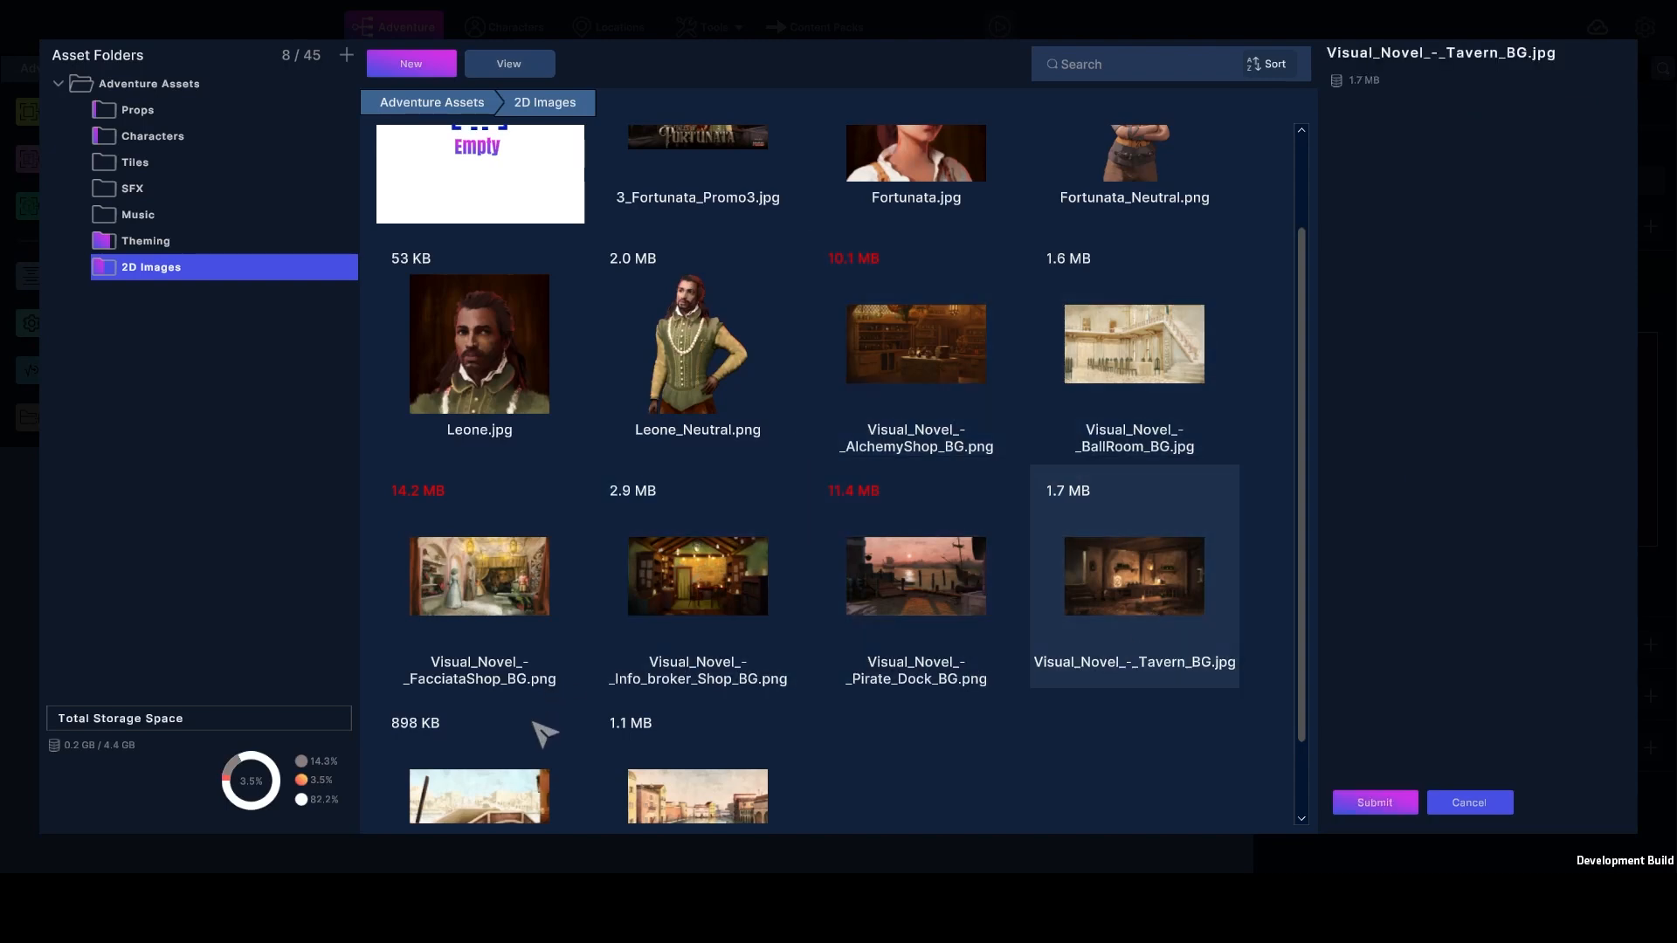
{"action": "left_click", "coordinate": [1390, 795]}
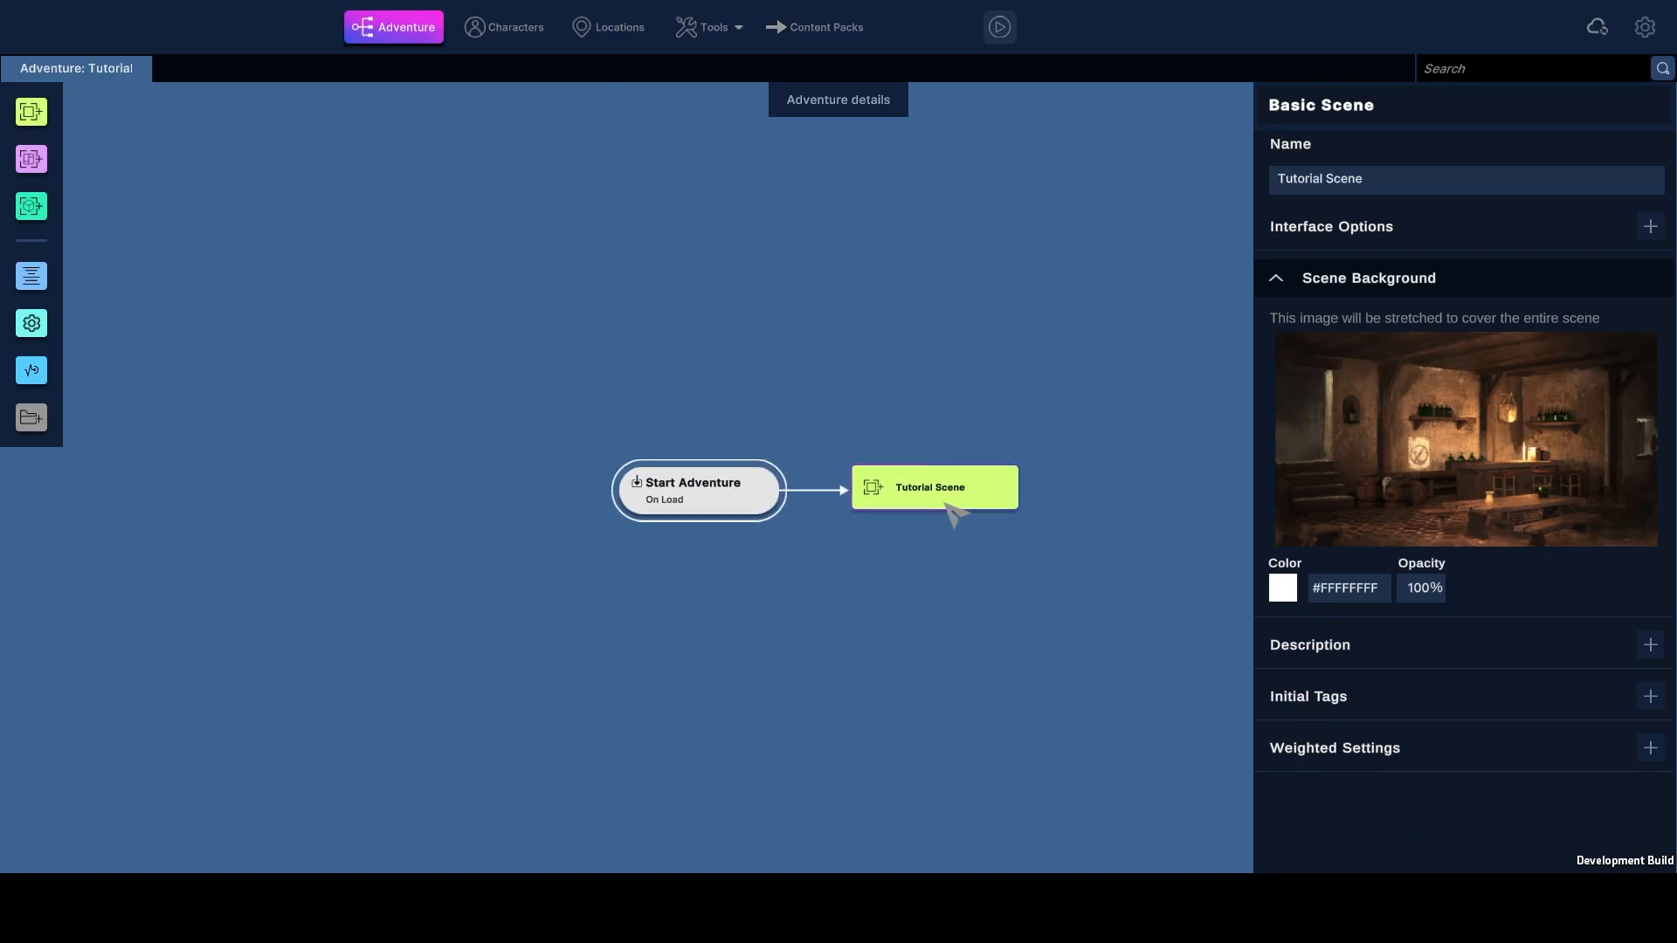
- Open Tutorial Scene for editing, add a text event and place it level with the Start Scene node
{"action": "double_click", "coordinate": [947, 503]}
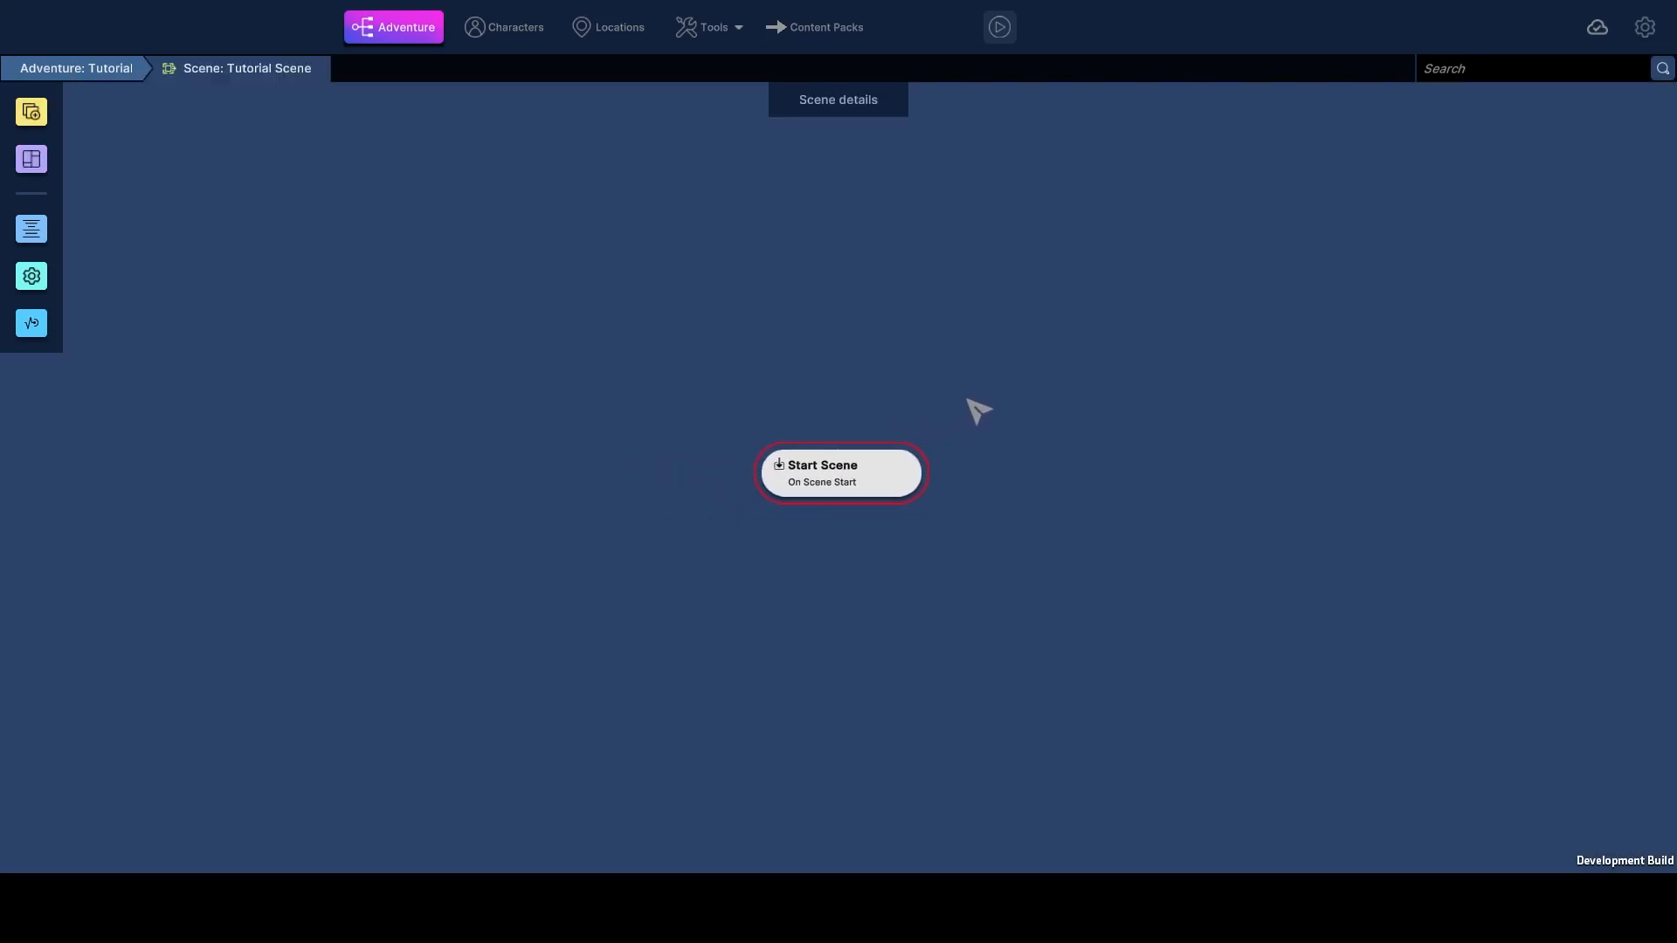
{"action": "left_click", "coordinate": [818, 101]}
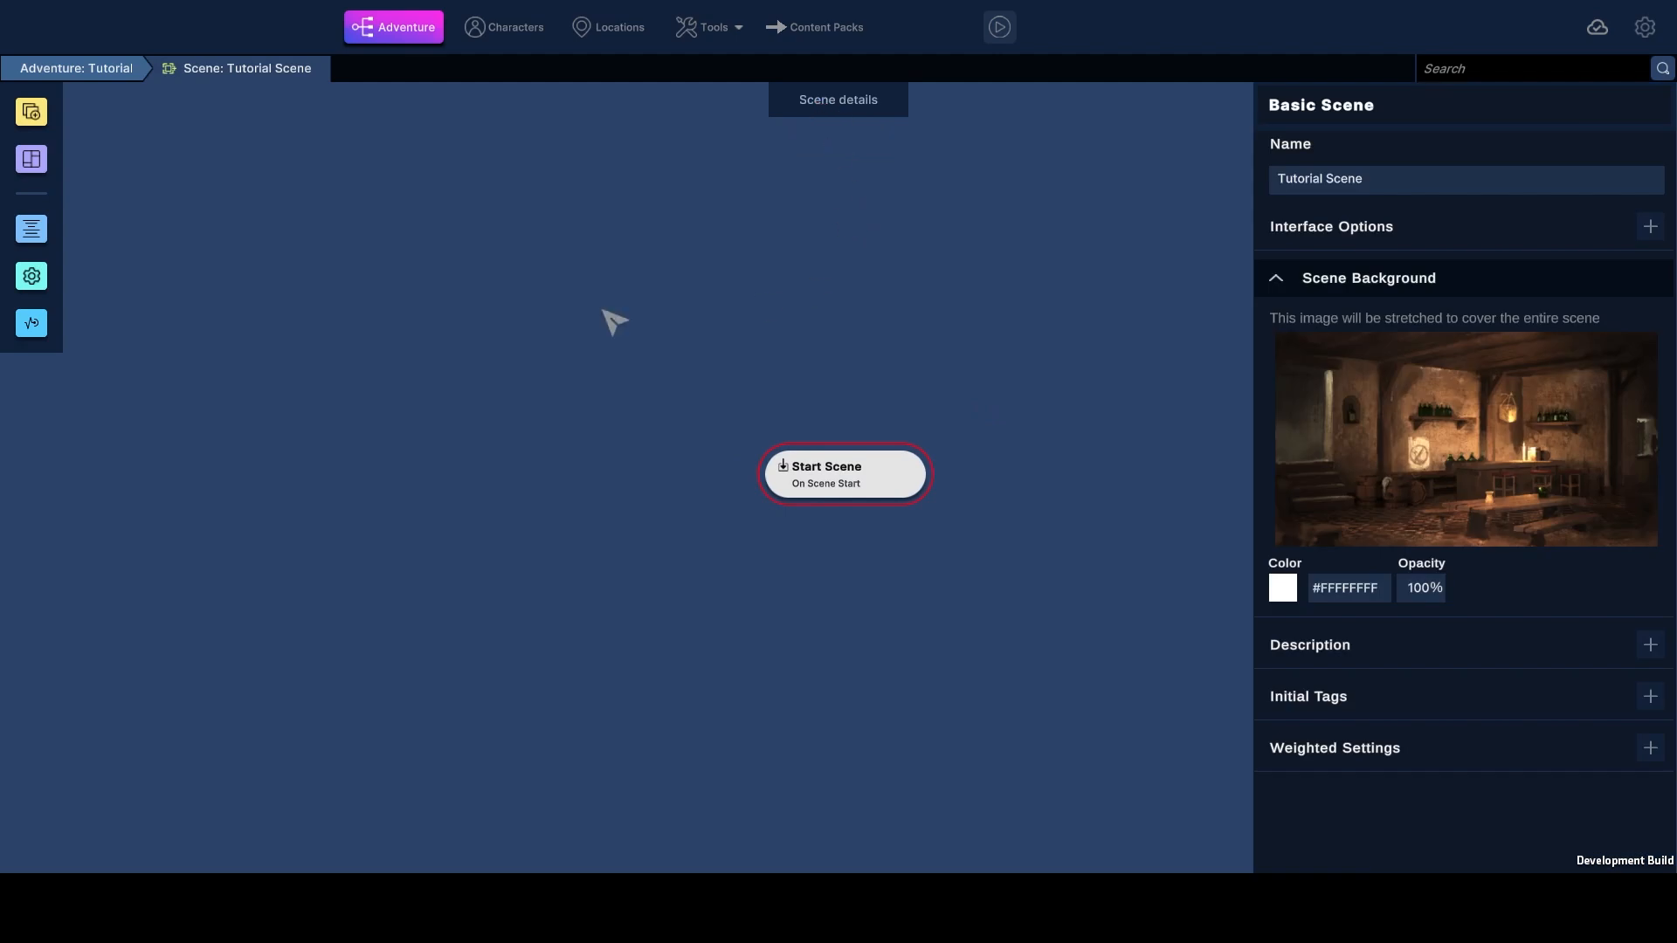
{"action": "left_click", "coordinate": [529, 310]}
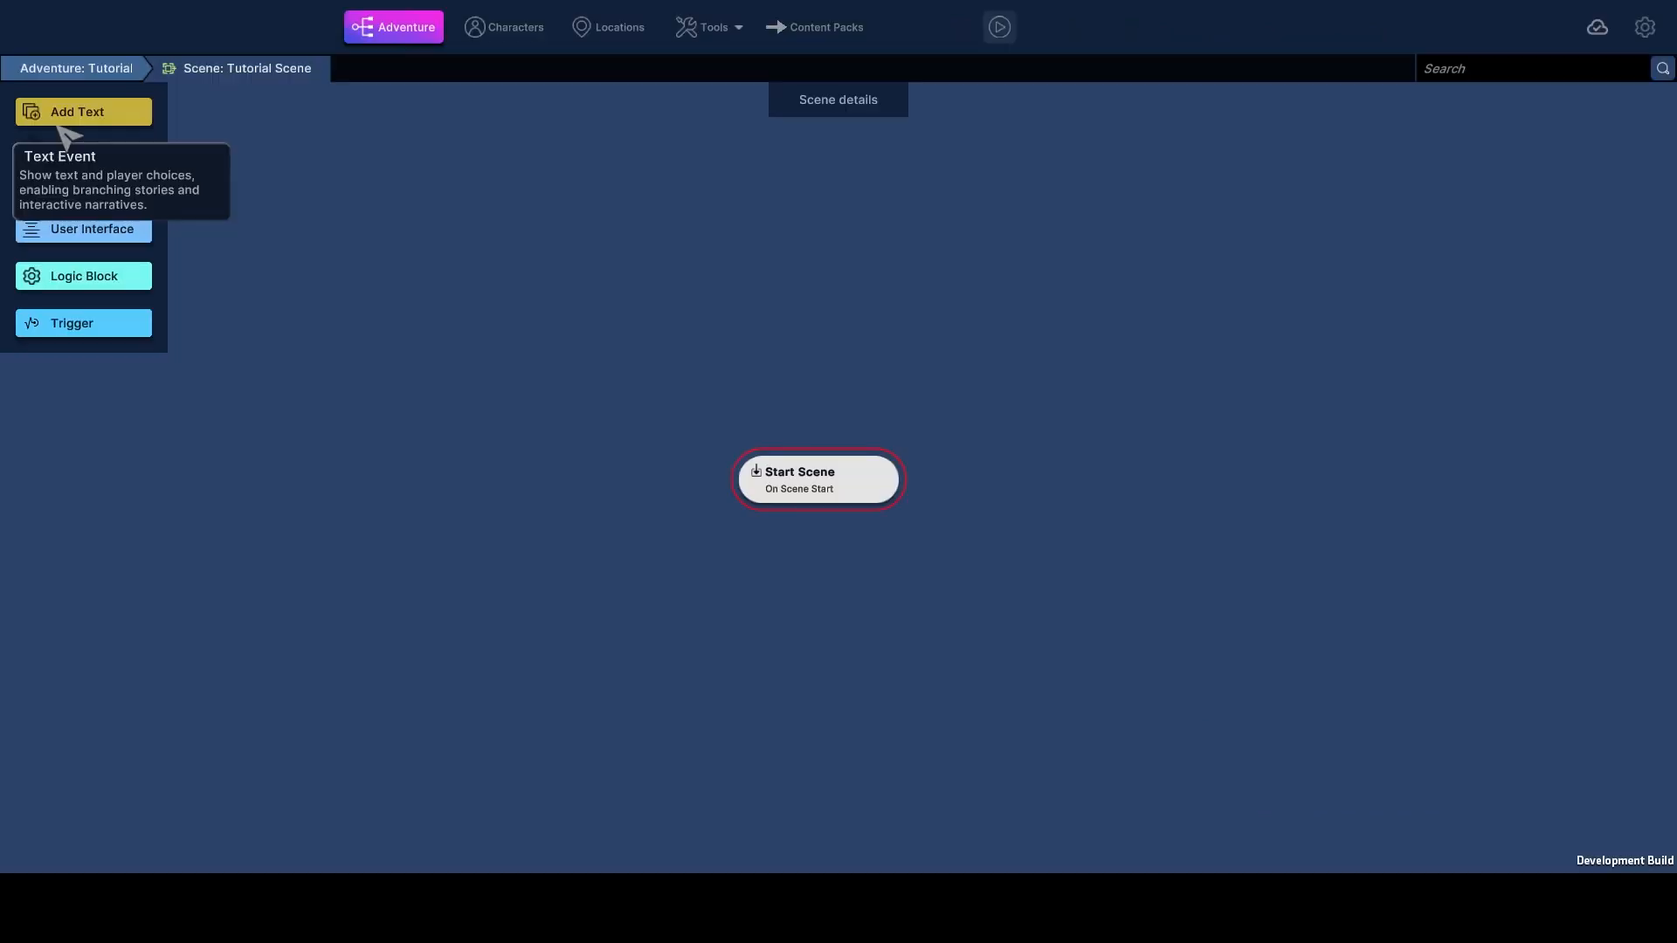
{"action": "left_click", "coordinate": [61, 120]}
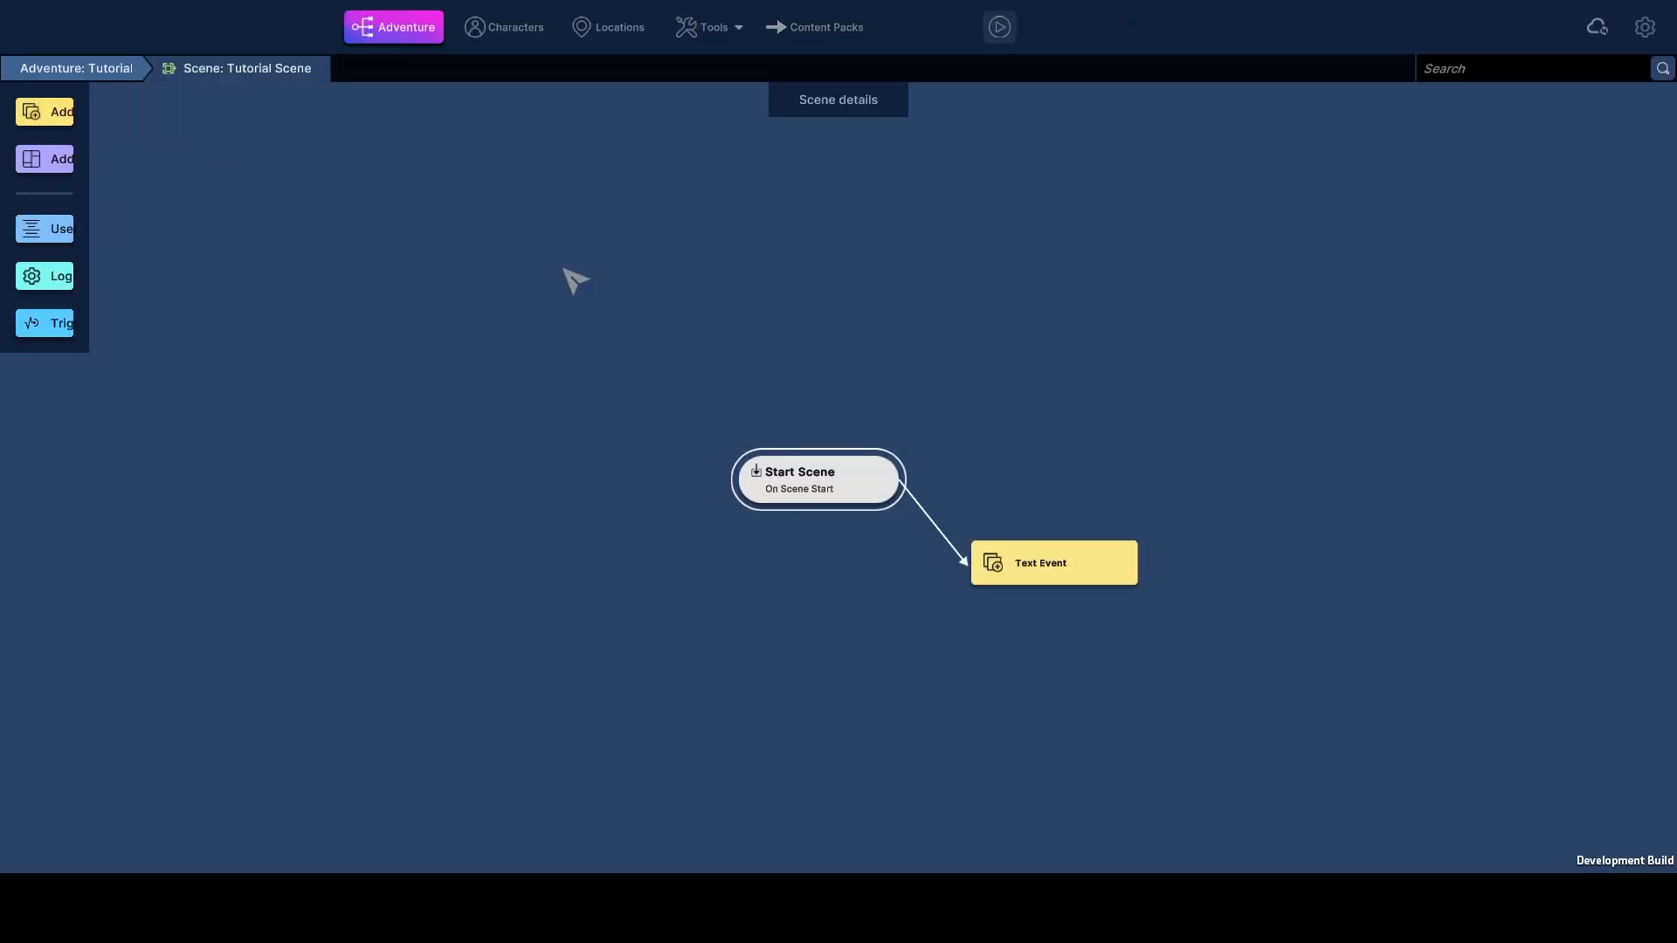
{"action": "left_click_drag", "start_coordinate": [1078, 568], "coordinate": [1057, 482]}
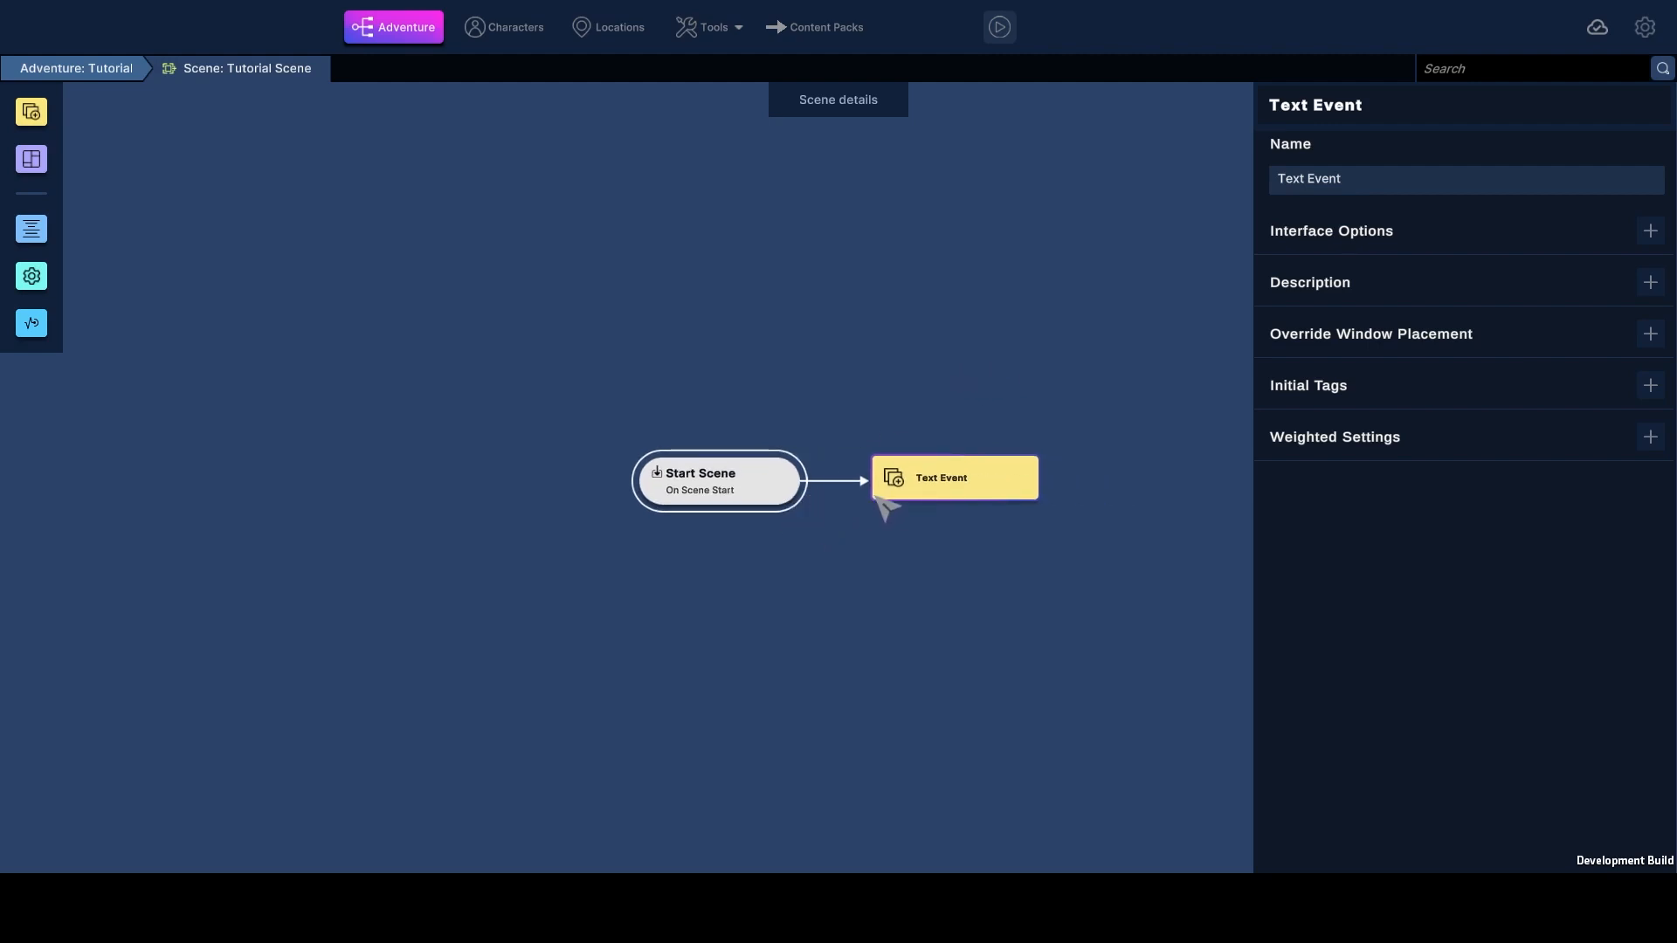
- Open the text event for editing and add a Basic Text node to it
{"action": "double_click", "coordinate": [962, 487]}
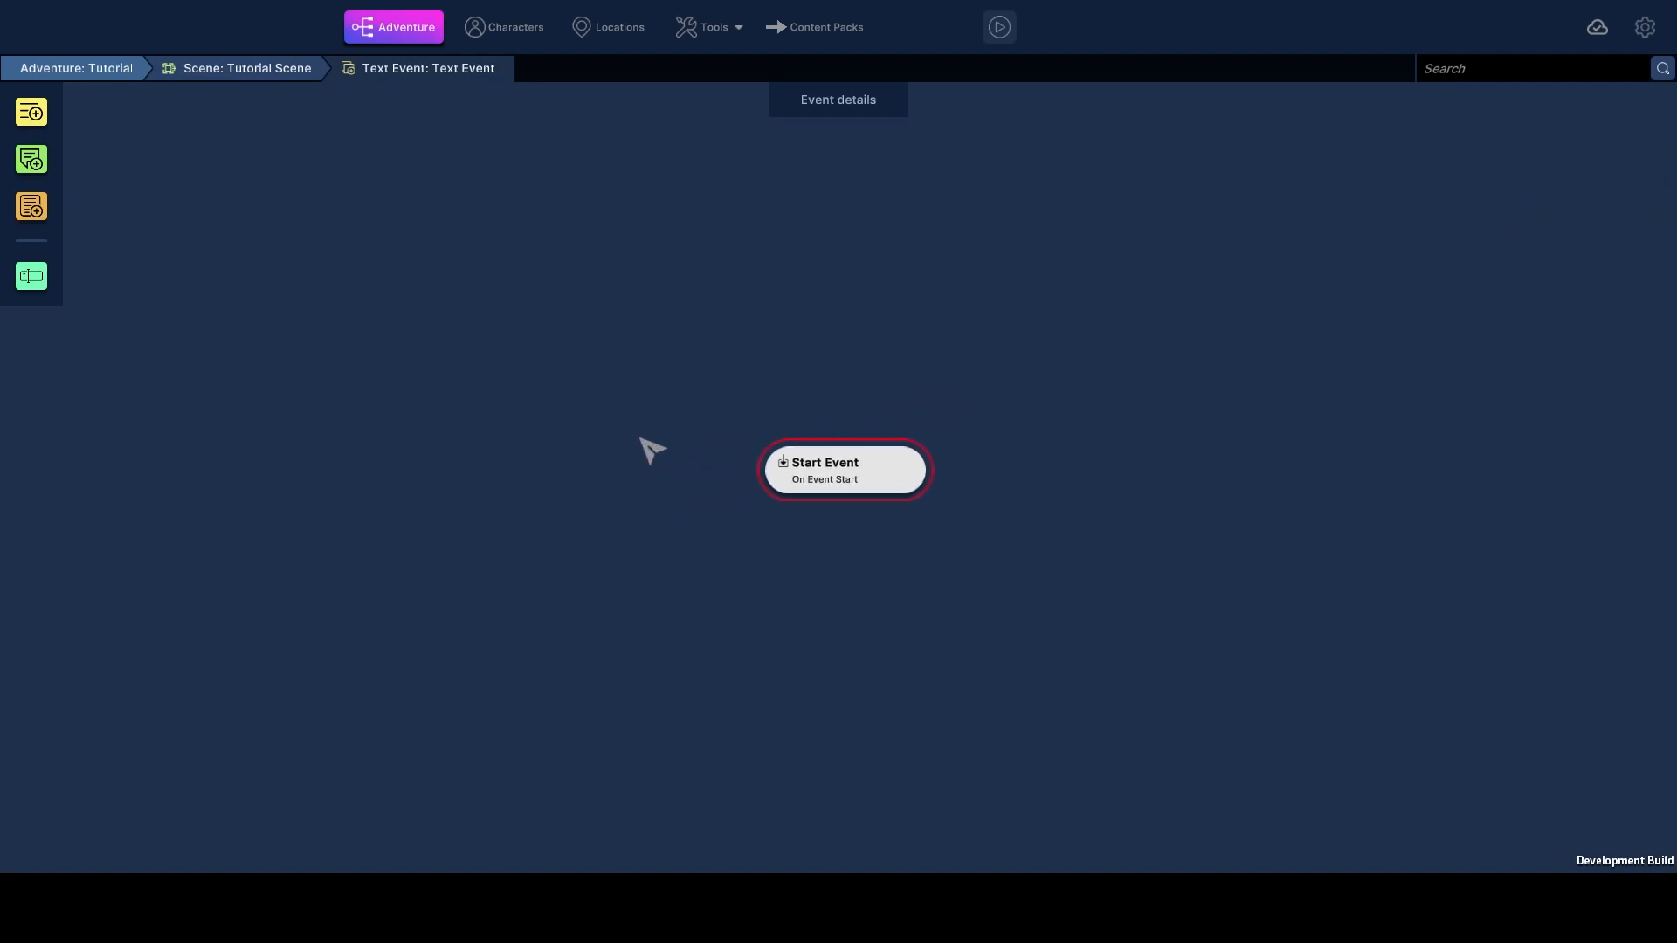
{"action": "mouse_move", "coordinate": [40, 249]}
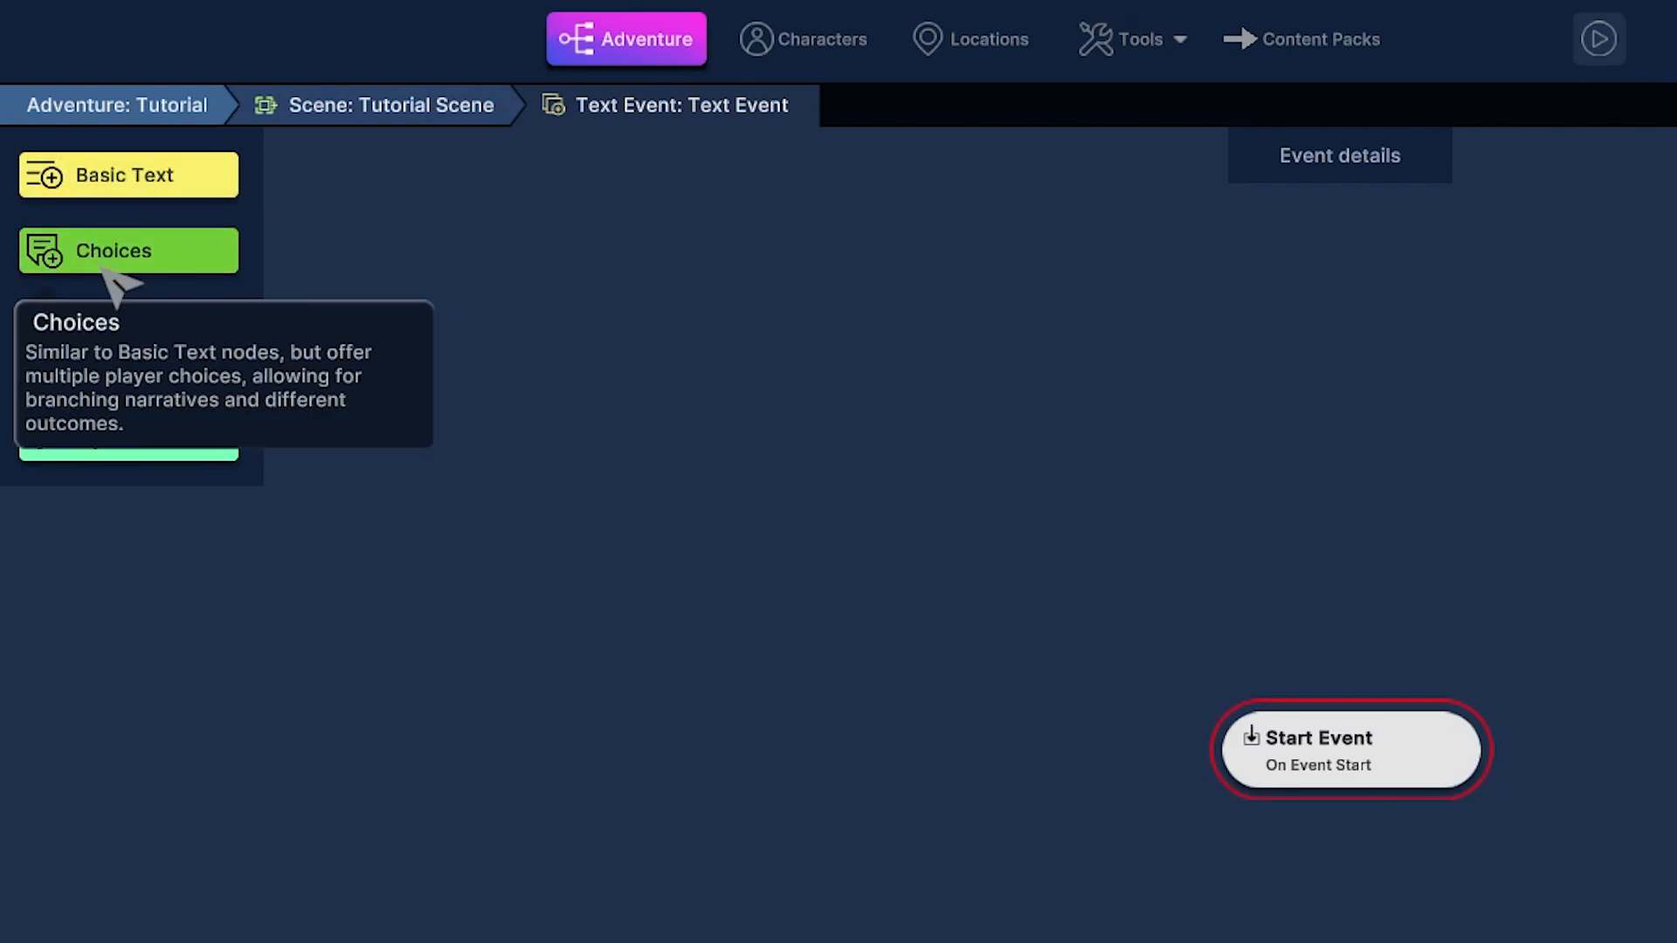
{"action": "left_click", "coordinate": [98, 185]}
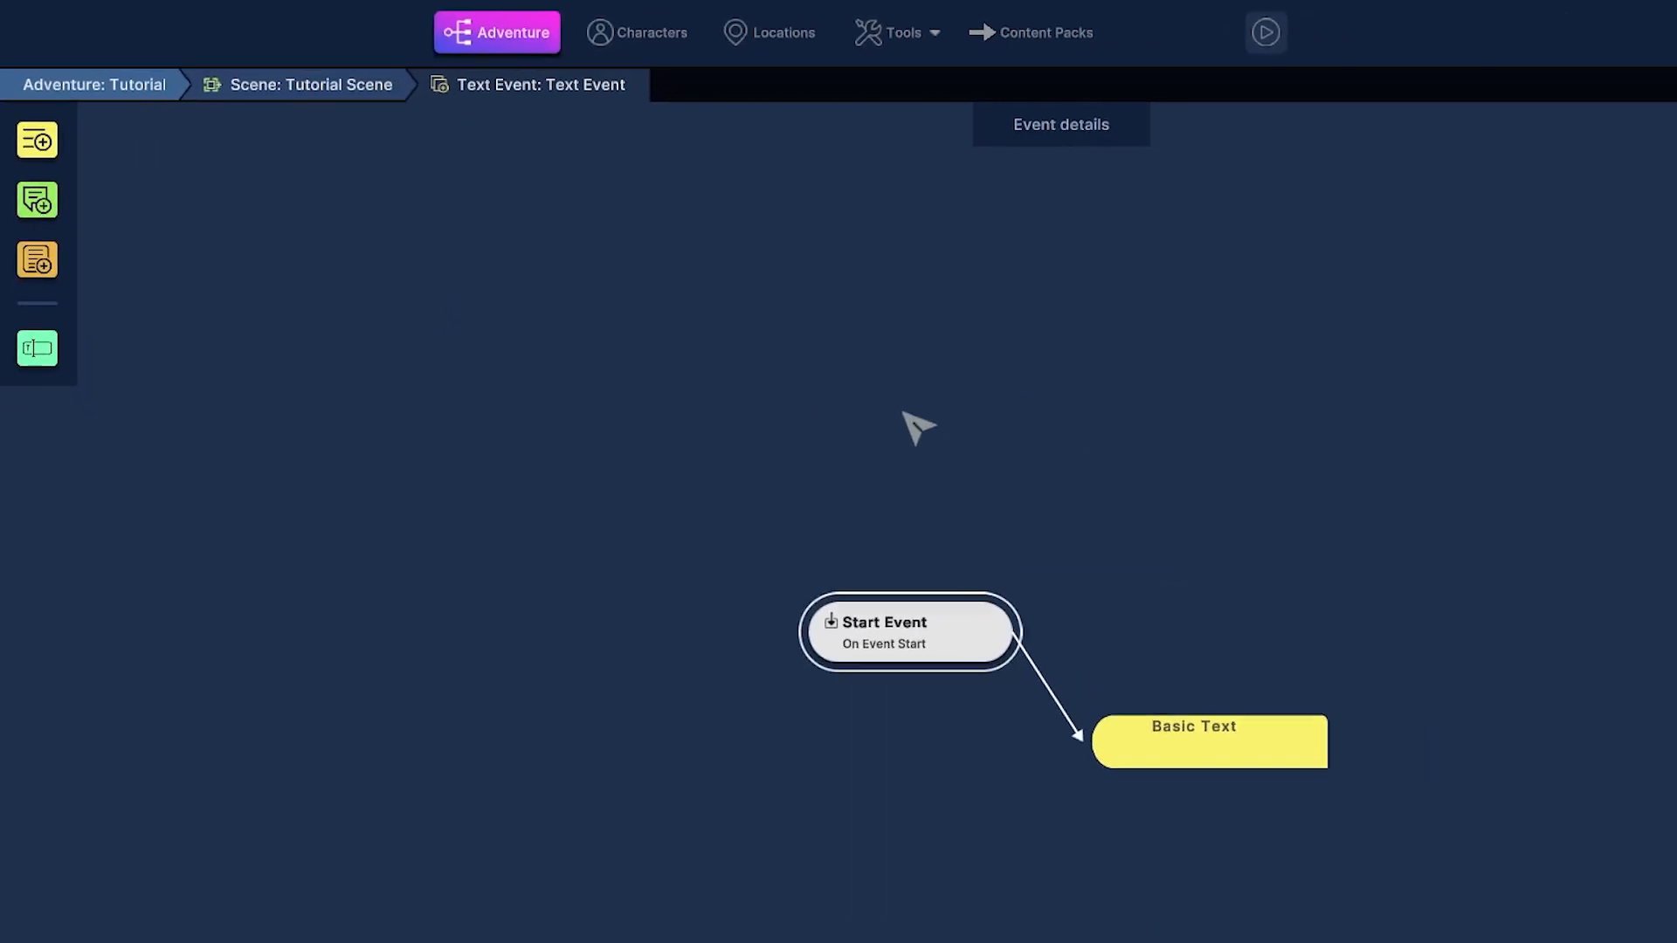
- Enter "Hello world!" as the main text of the new Basic Text node
{"action": "left_click", "coordinate": [1487, 812]}
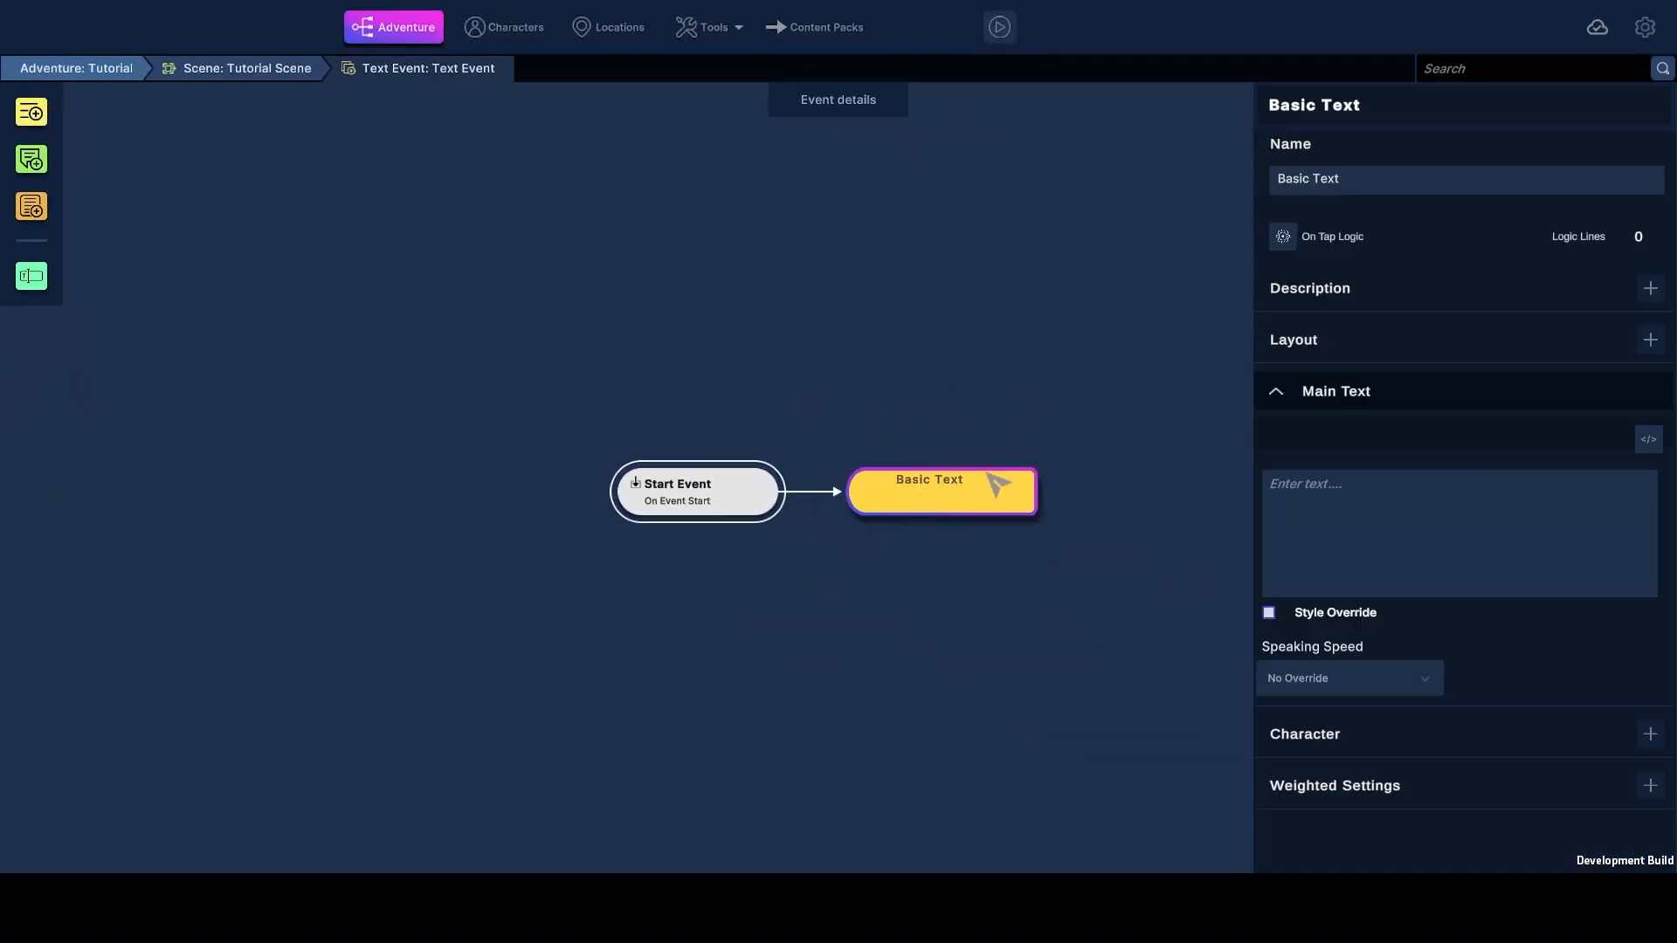
{"action": "left_click", "coordinate": [1279, 395]}
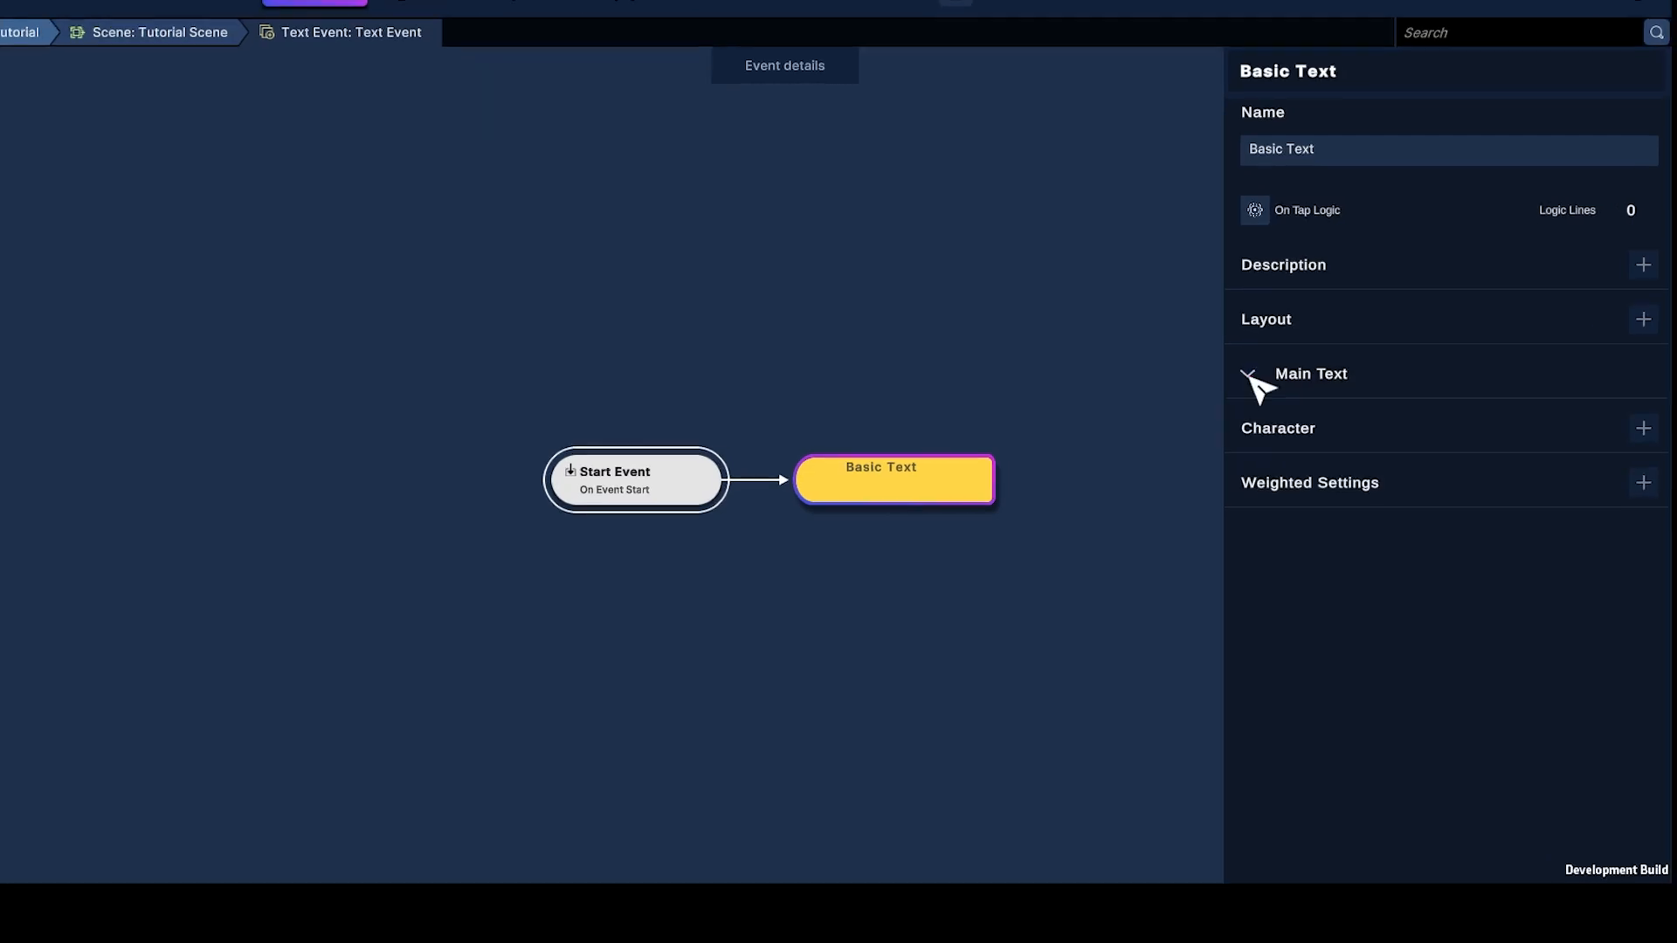
{"action": "left_click", "coordinate": [1279, 395]}
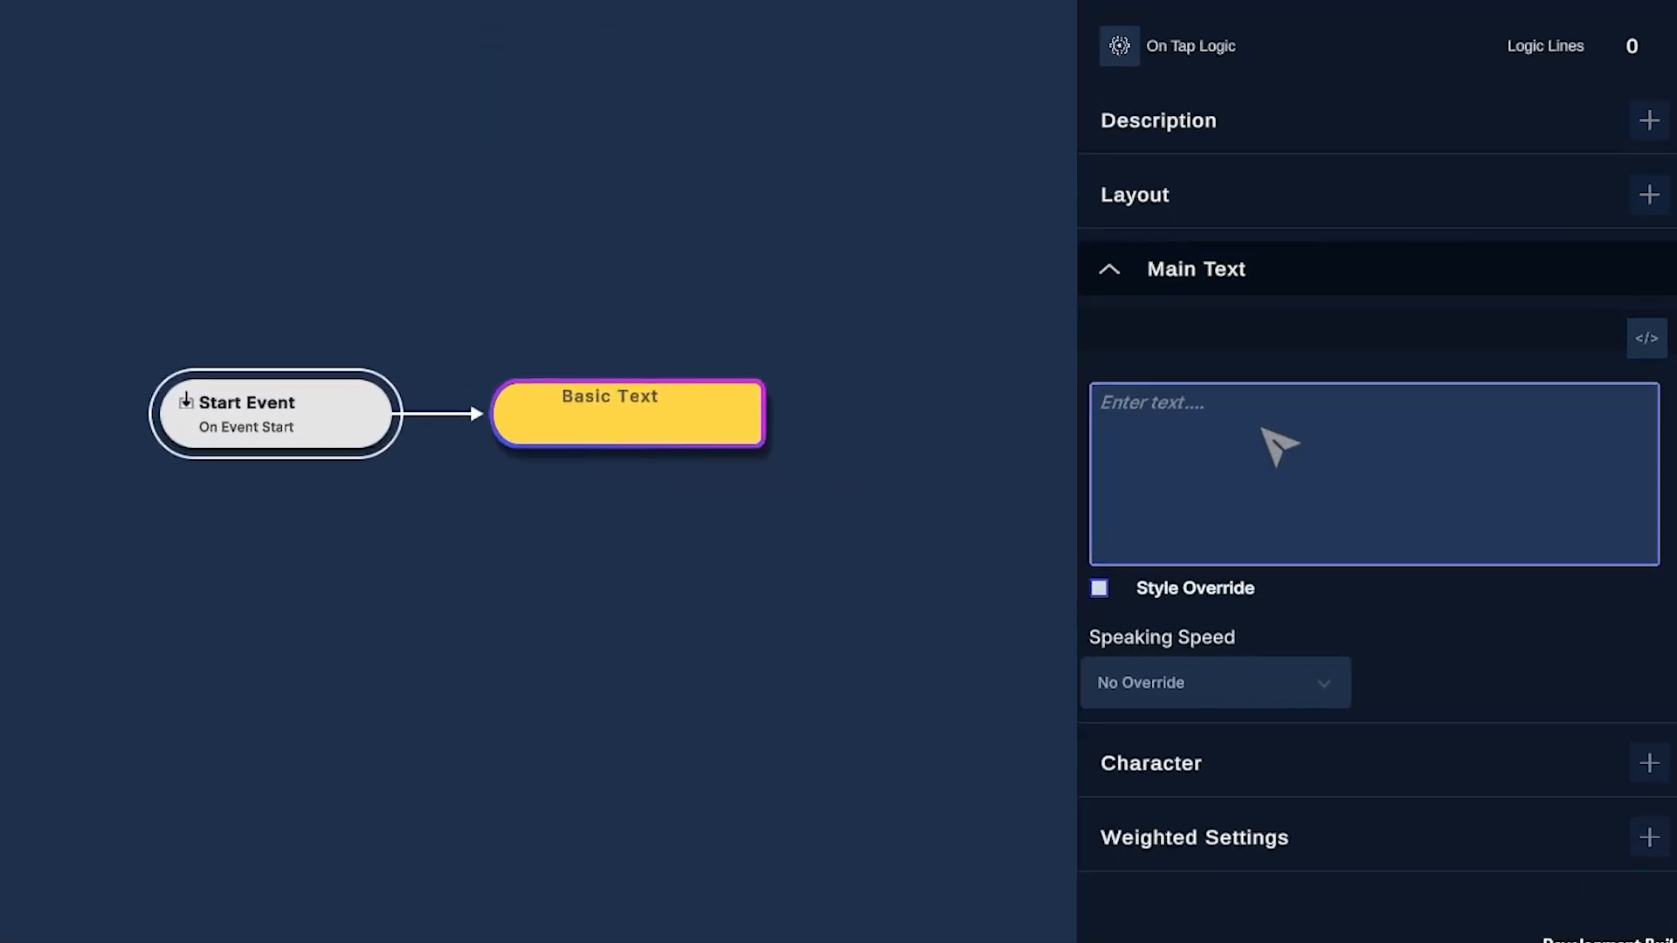
{"action": "type", "text": "Hello world!"}
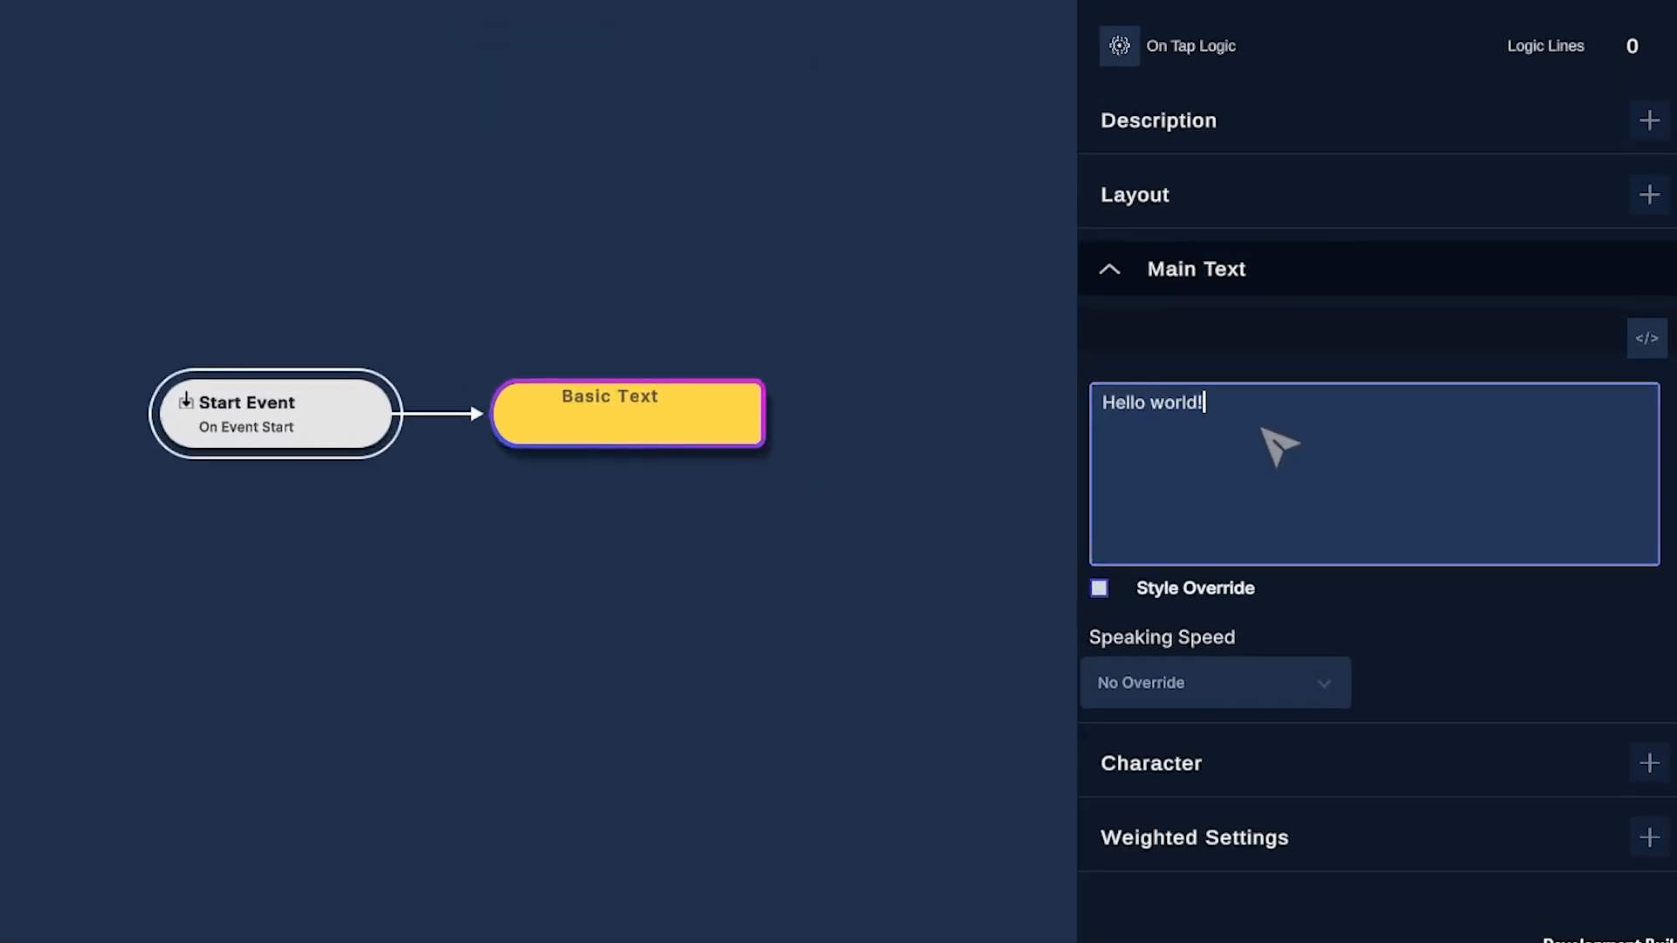
- Assign the character Fortunata to the "Hello world!" text node
{"action": "left_click", "coordinate": [1603, 773]}
{"action": "scroll", "coordinate": [1603, 677], "scroll_direction": "down", "scroll_amount": 3}
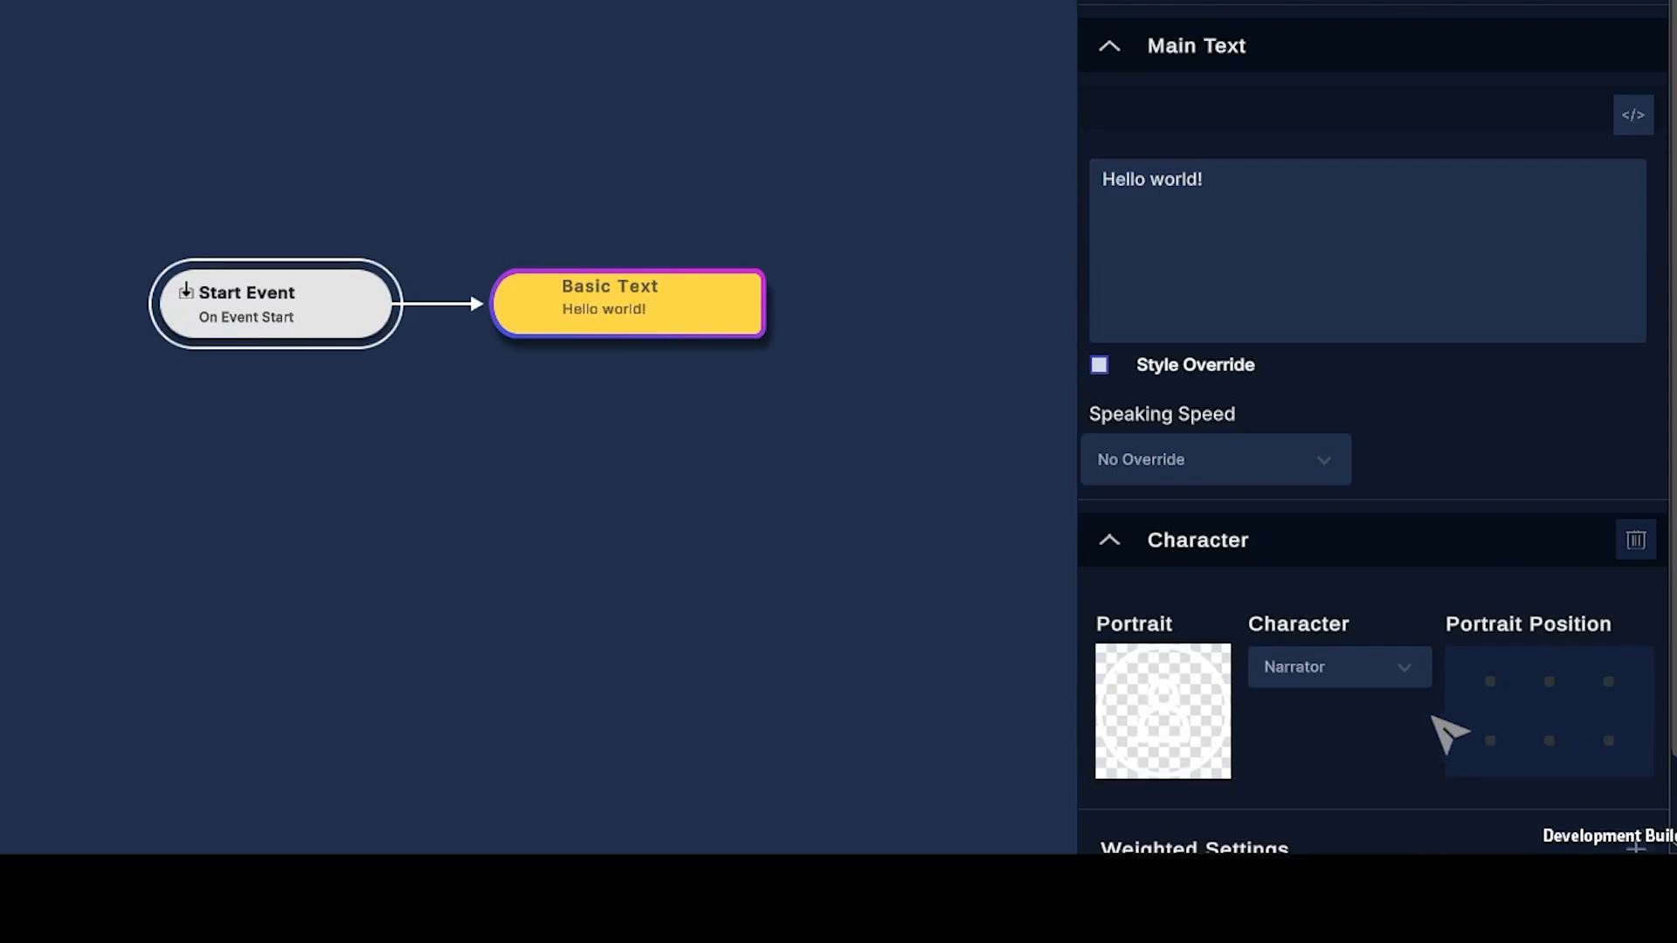
{"action": "left_click", "coordinate": [1367, 668]}
{"action": "left_click", "coordinate": [1391, 824]}
{"action": "left_click_drag", "start_coordinate": [615, 507], "coordinate": [528, 494]}
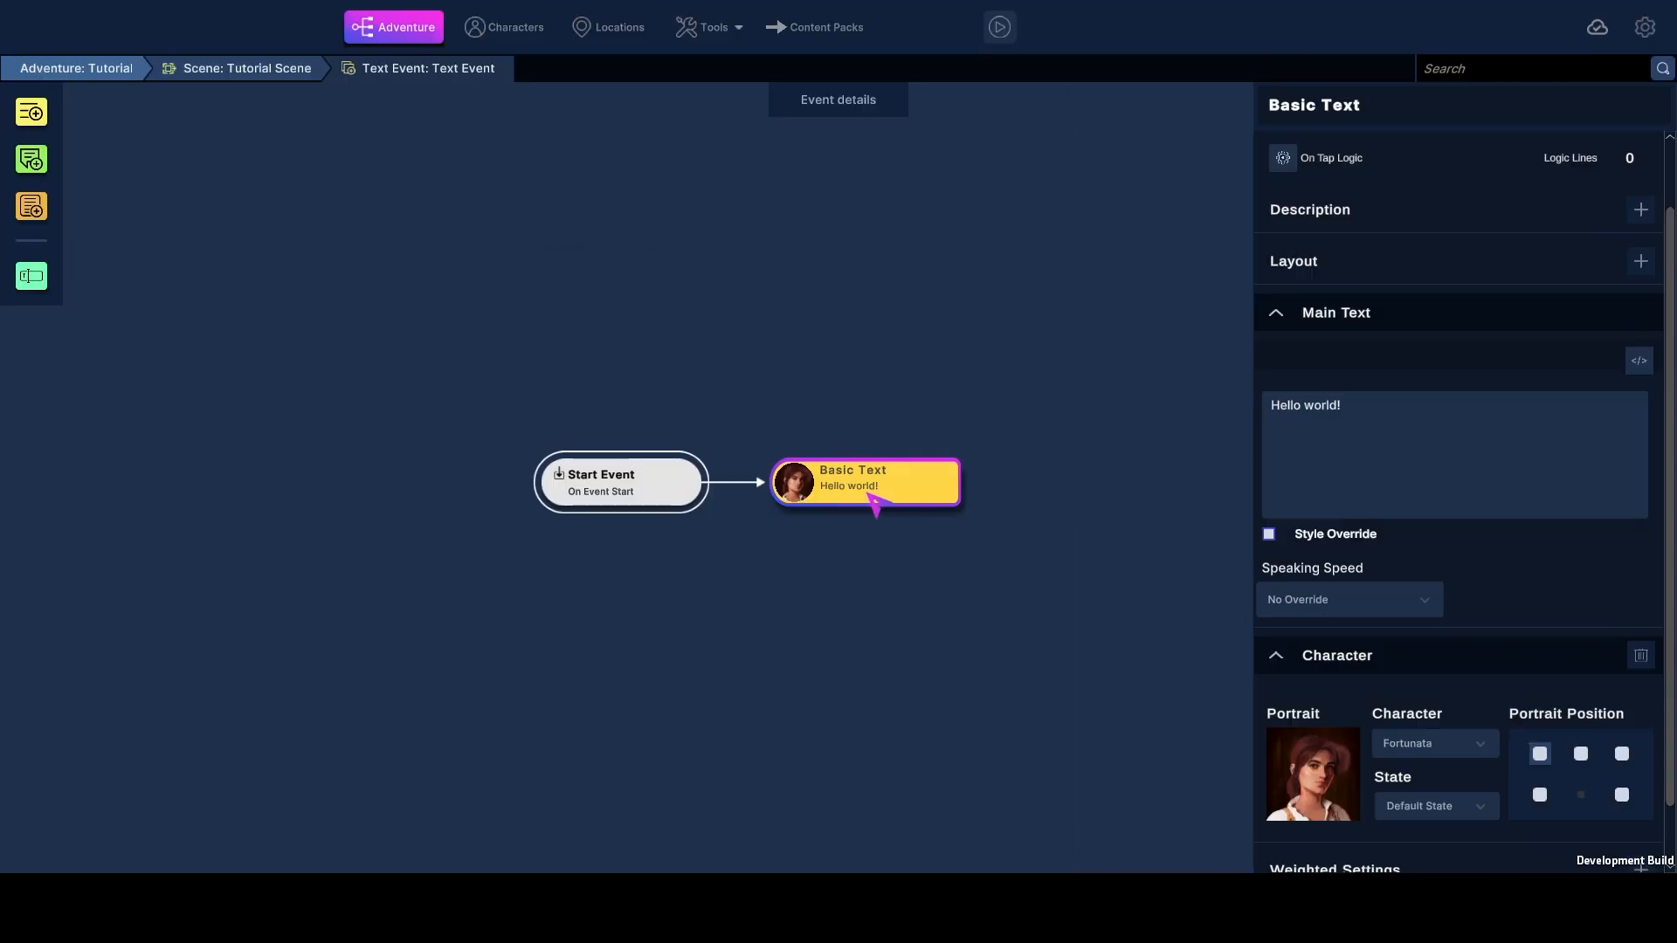
- Create a second basic text node following the "Hello world!" node, with the main text "Hello back!"
{"action": "right_click", "coordinate": [524, 307]}
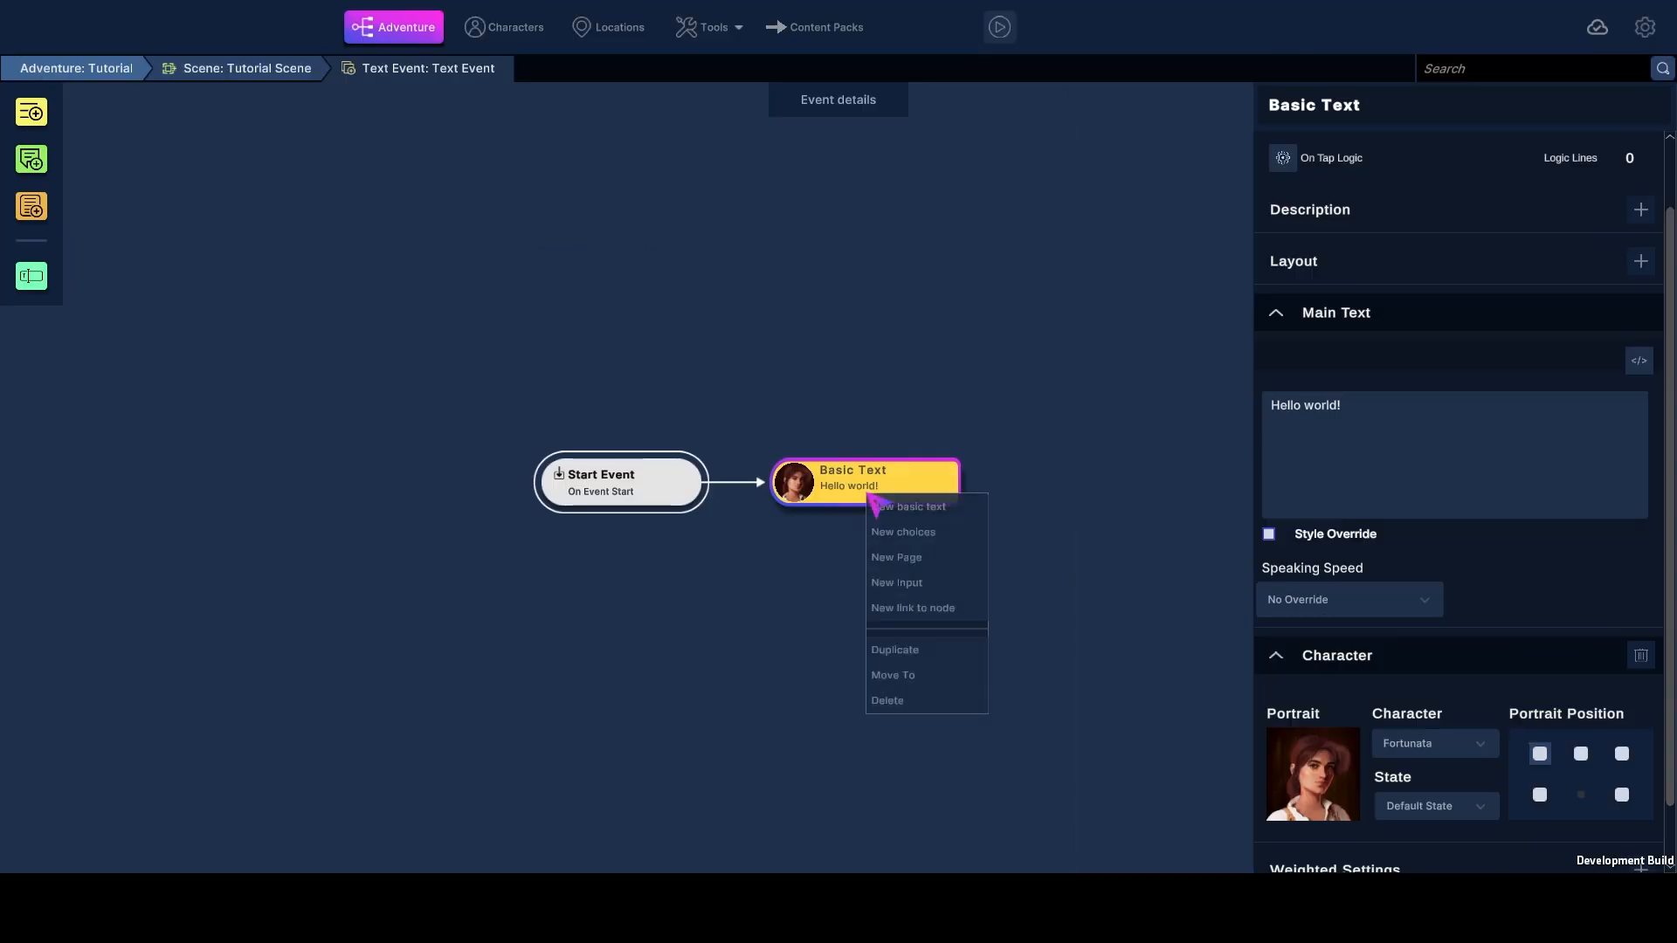
{"action": "left_click", "coordinate": [913, 508]}
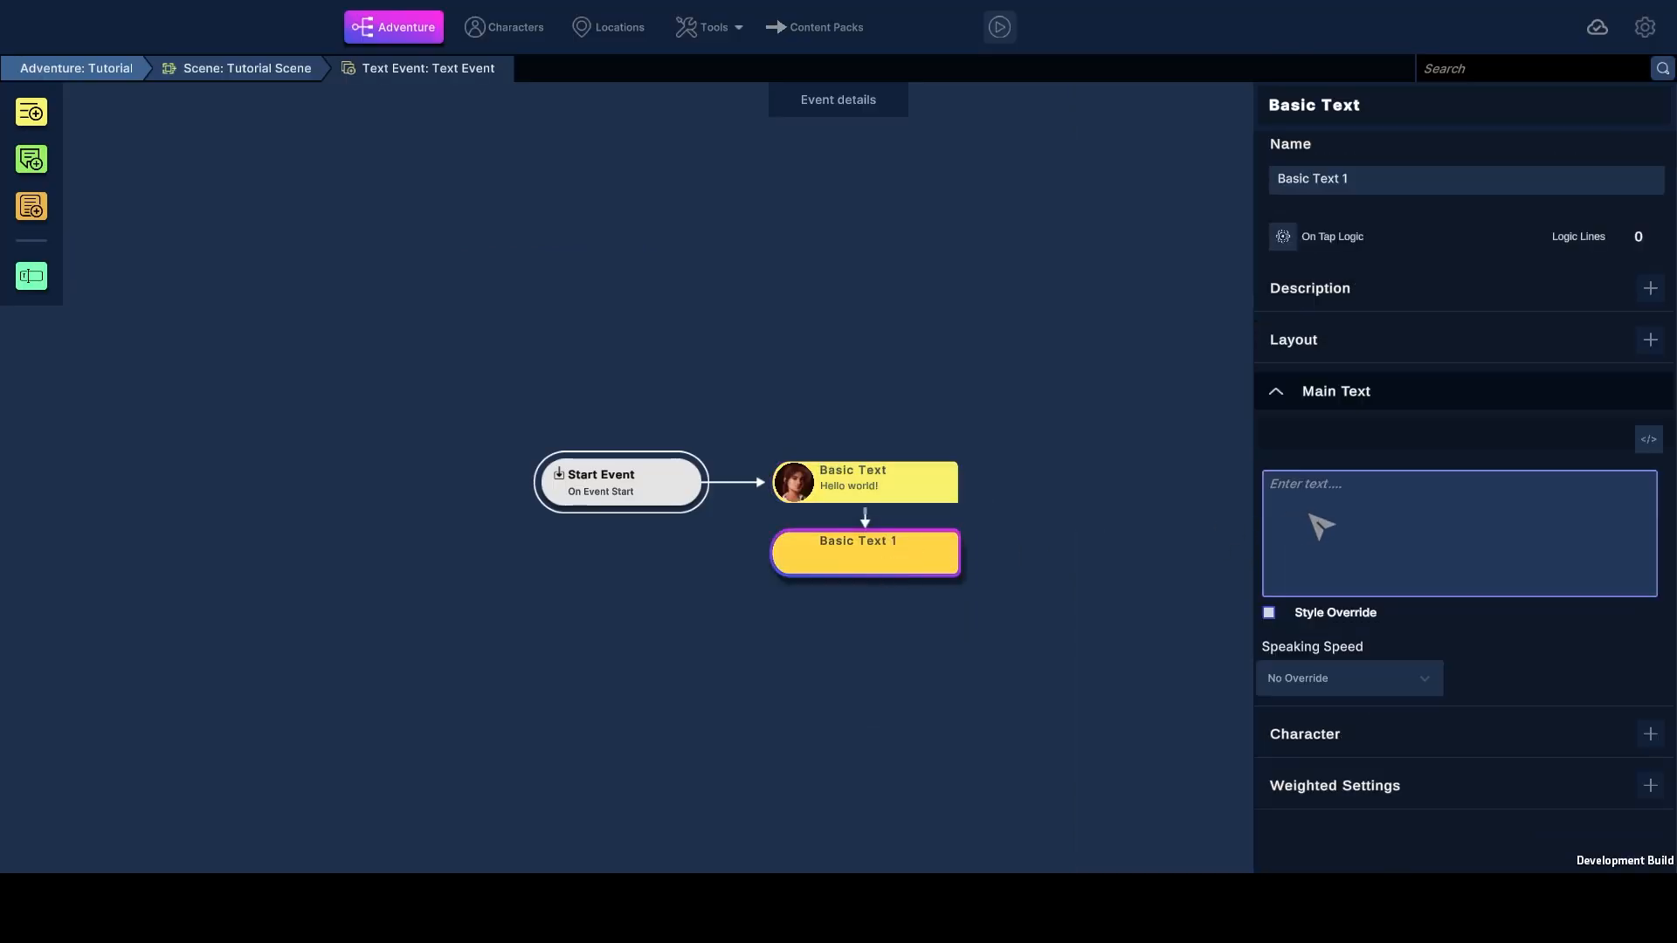
{"action": "left_click", "coordinate": [1278, 393]}
{"action": "left_click", "coordinate": [1285, 395]}
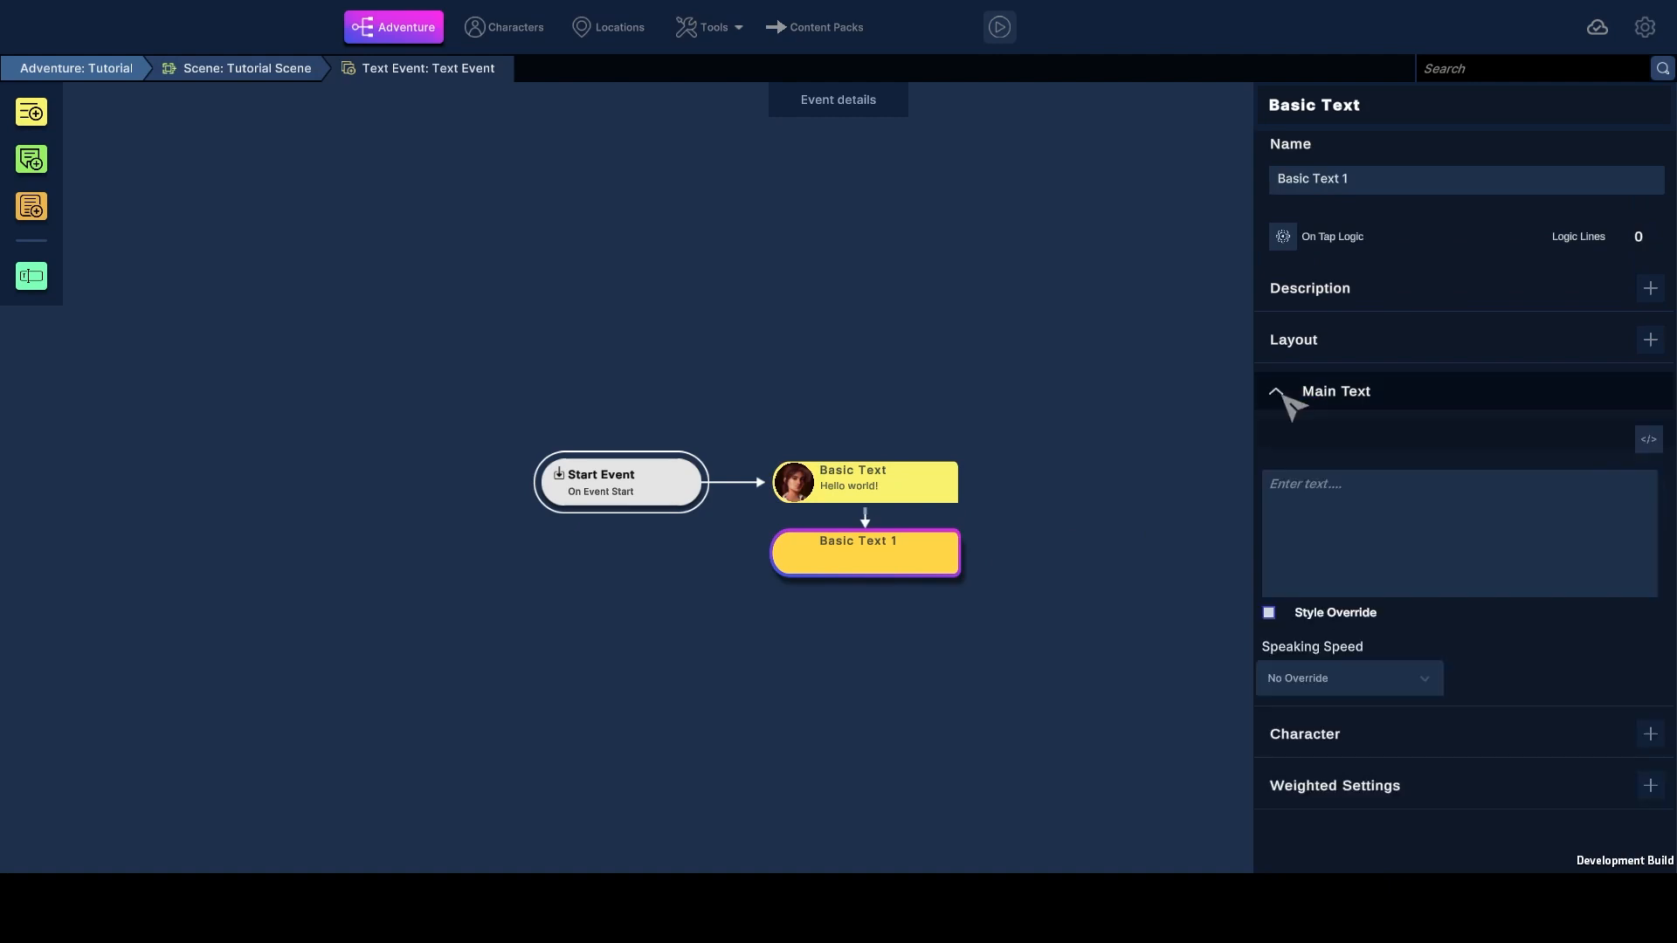
{"action": "left_click", "coordinate": [1357, 524]}
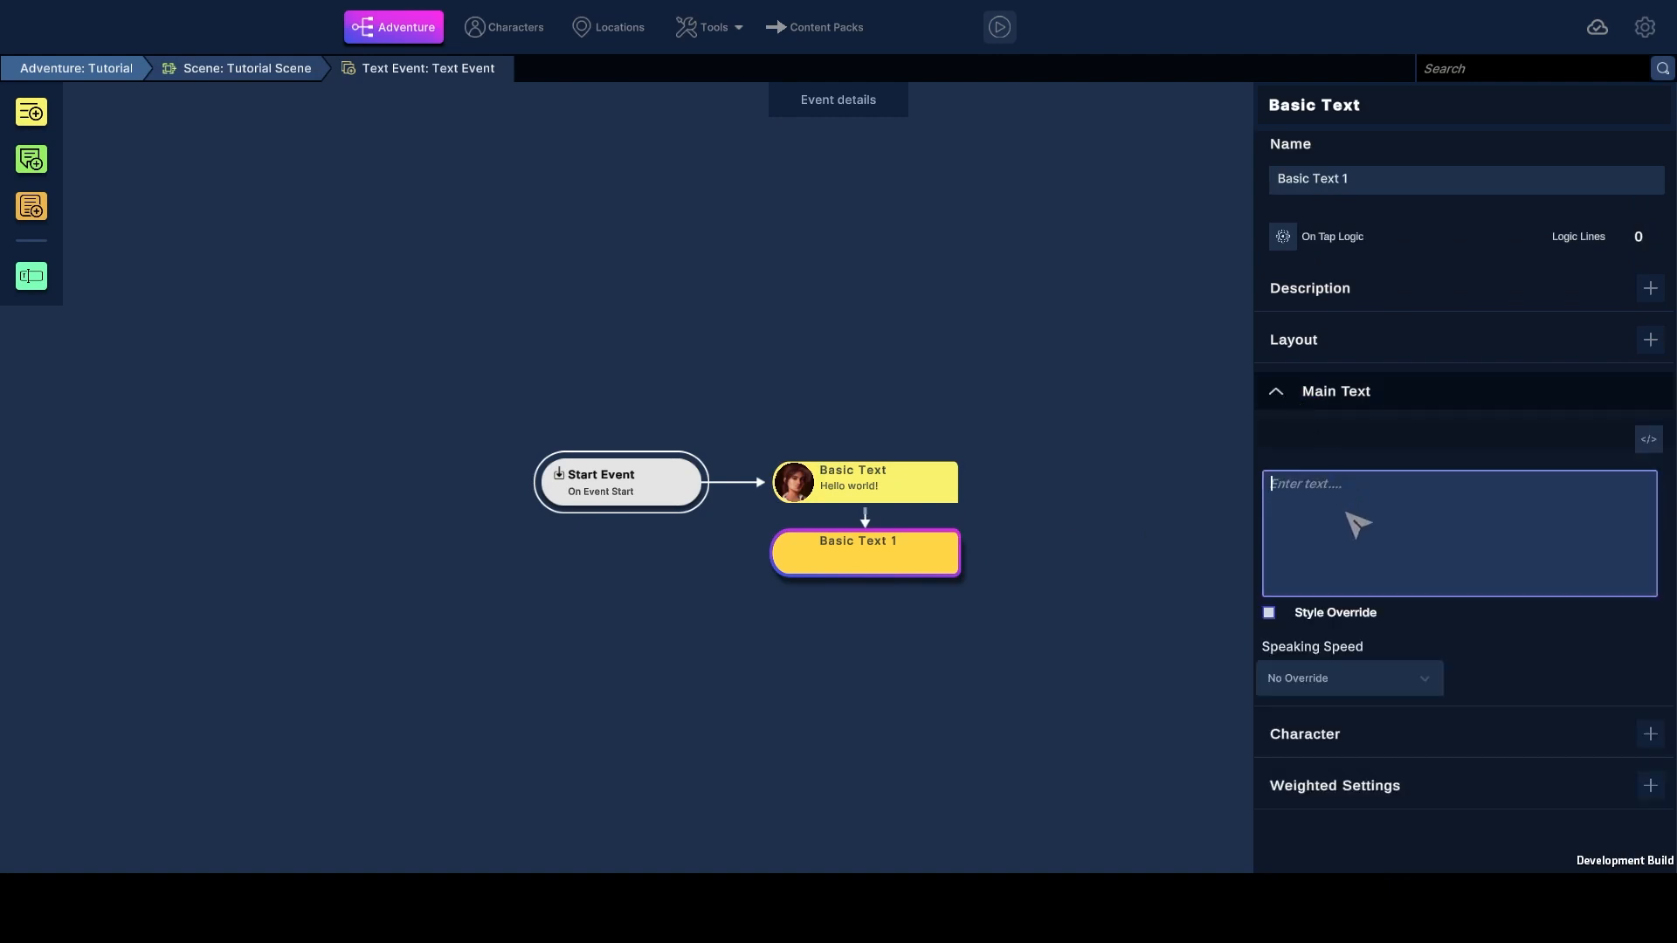
{"action": "type", "text": "Hello back!"}
- Assign the character Leone to the "Hello back!" text node
{"action": "left_click", "coordinate": [1650, 733]}
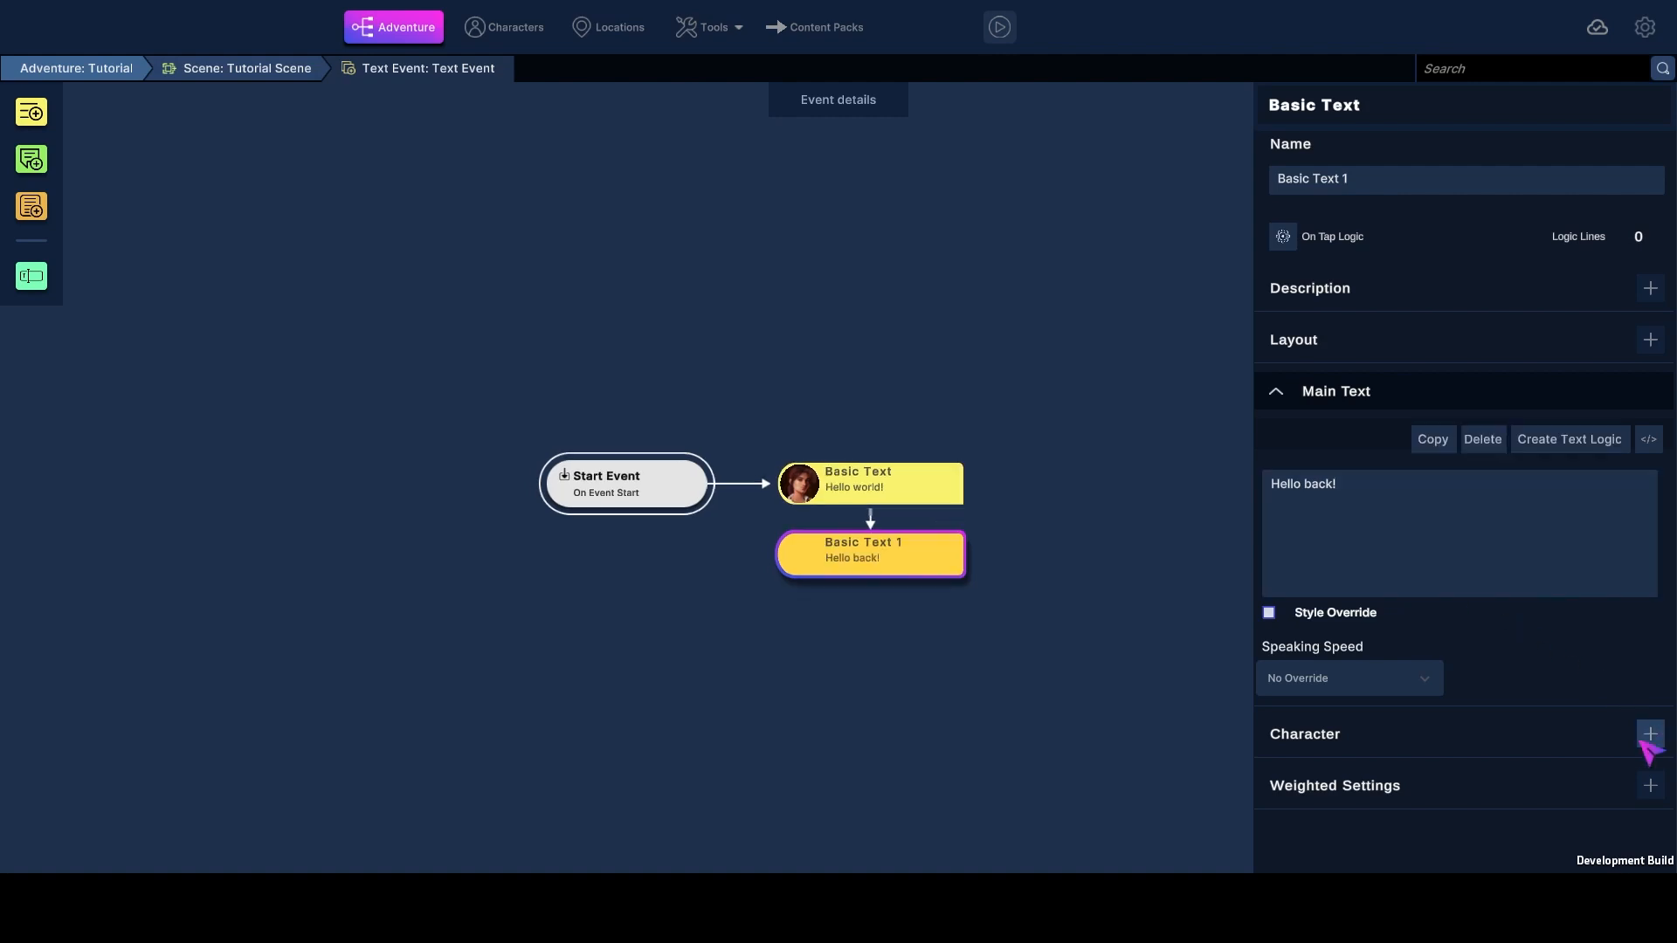
{"action": "left_click", "coordinate": [1466, 825]}
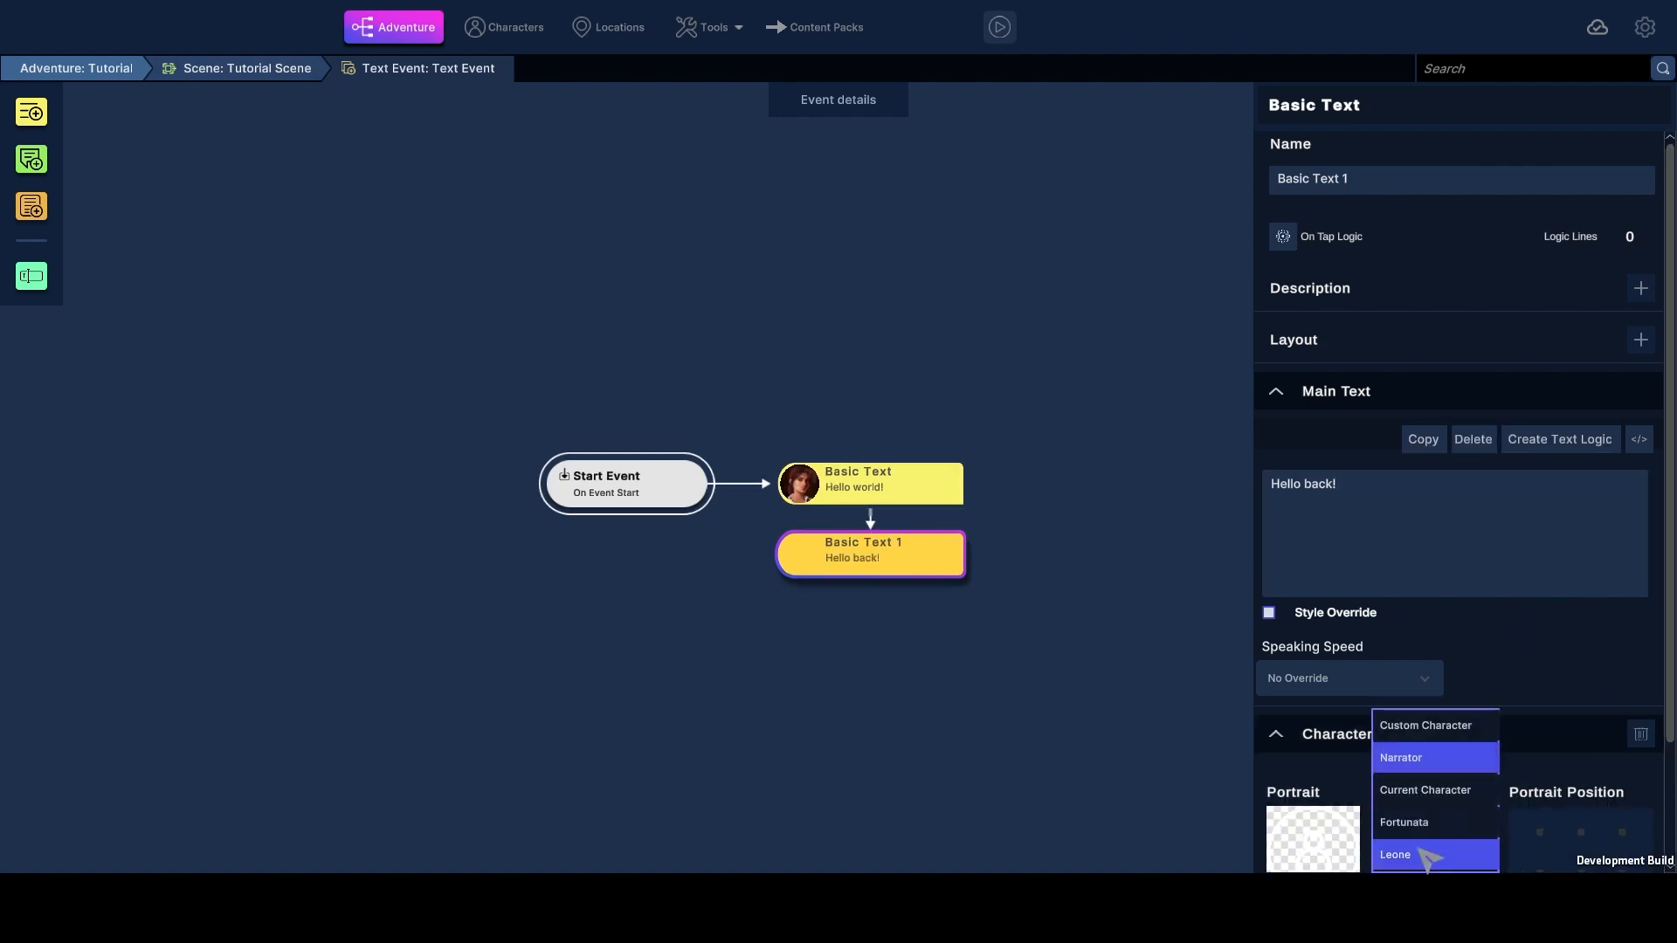
{"action": "left_click", "coordinate": [1426, 853]}
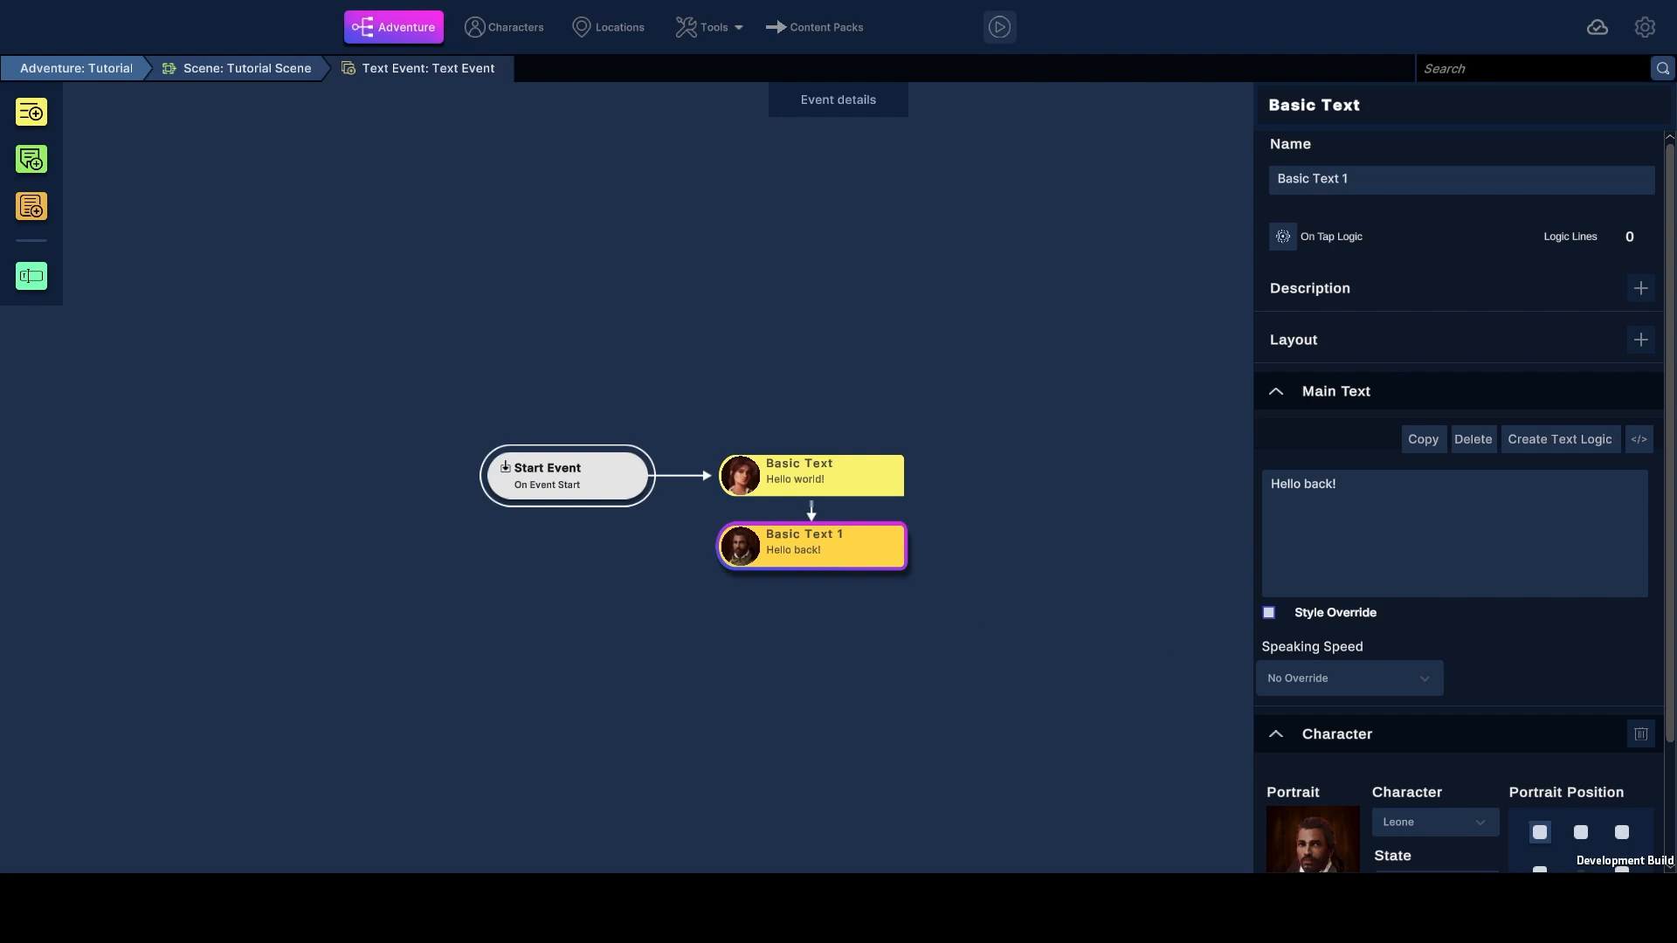
{"action": "left_click_drag", "start_coordinate": [1040, 532], "coordinate": [1060, 531]}
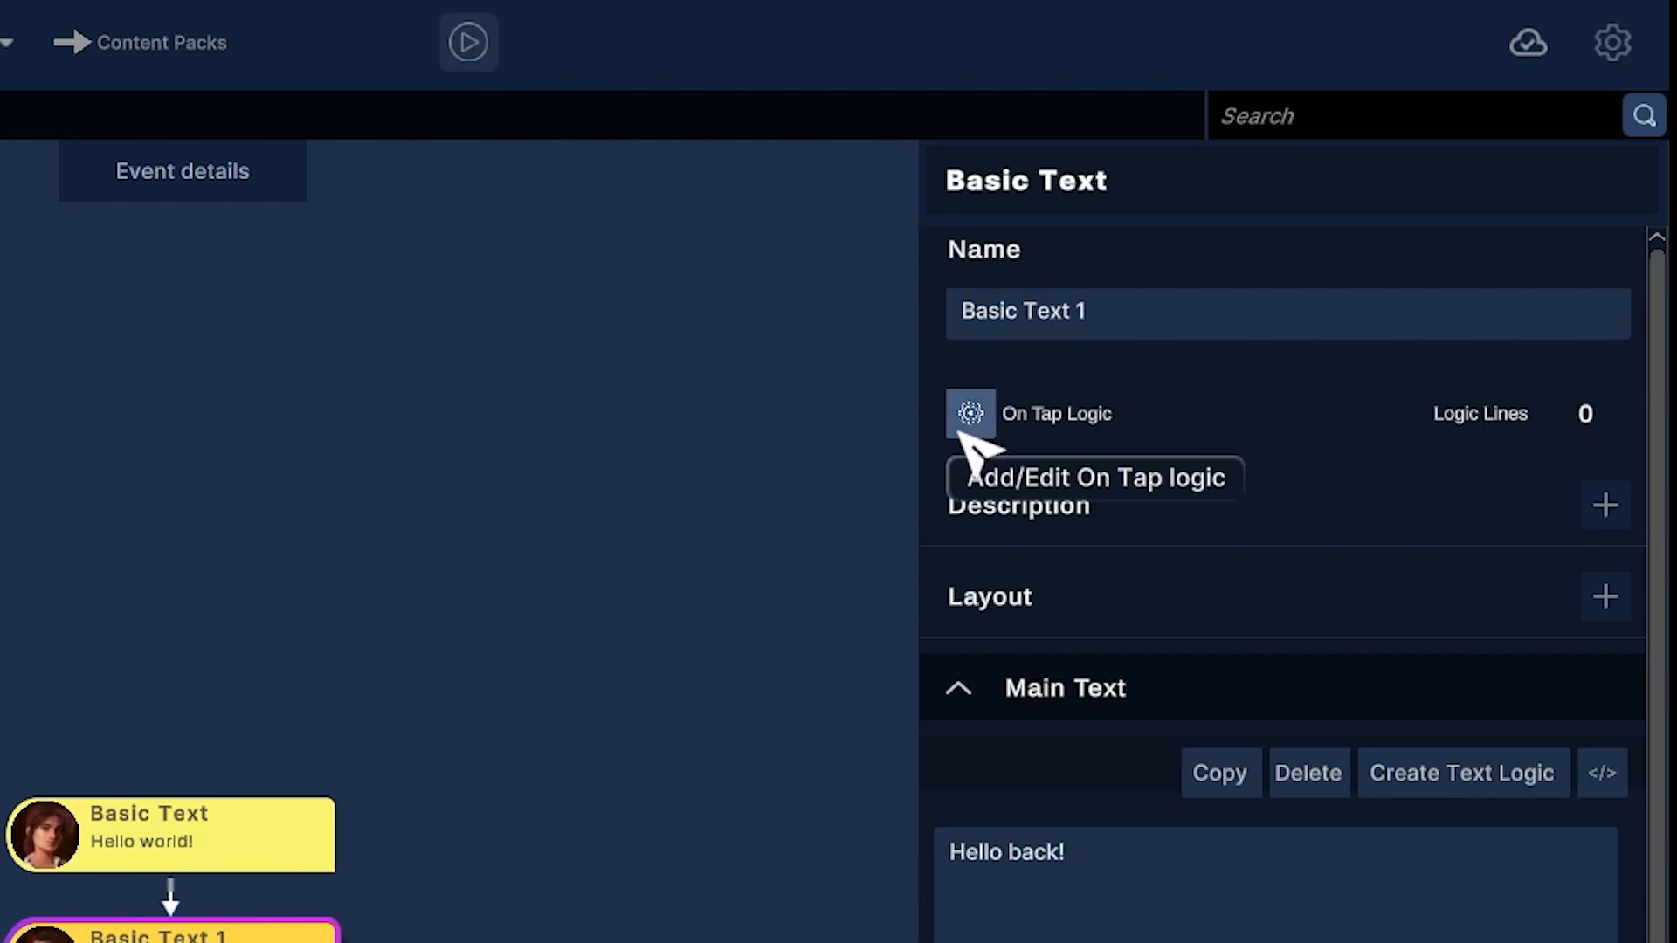
- Add an End Adventure action as an outcome in the "Hello back!" node's On Tap logic and save it
{"action": "left_click", "coordinate": [965, 428]}
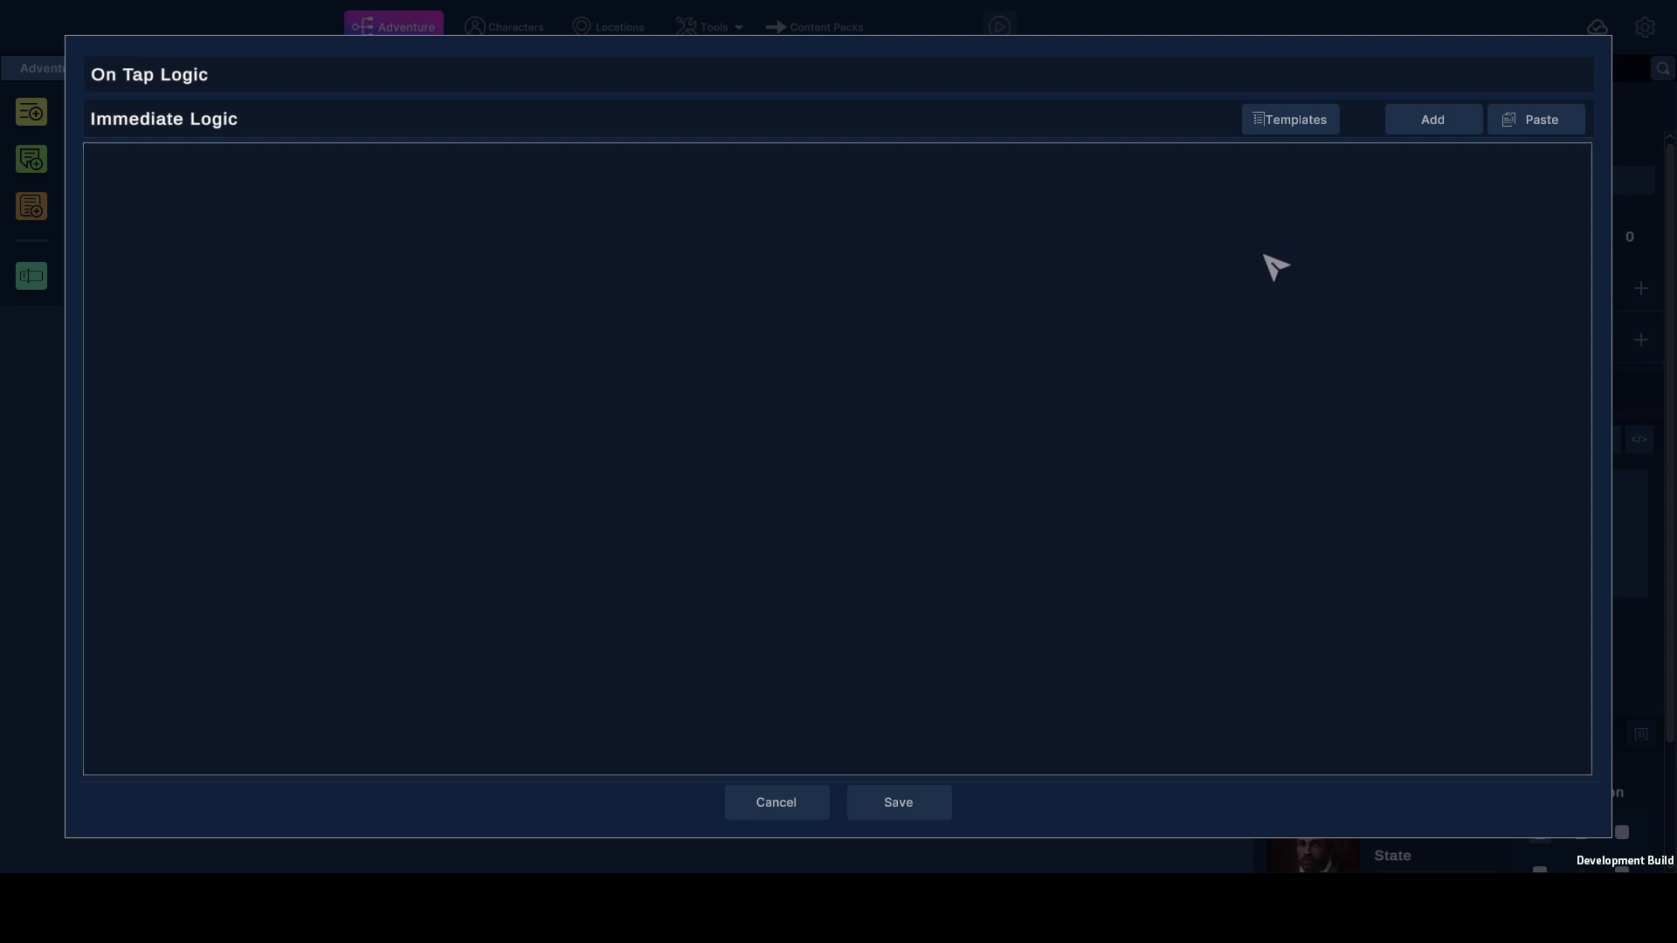
{"action": "left_click", "coordinate": [1433, 131]}
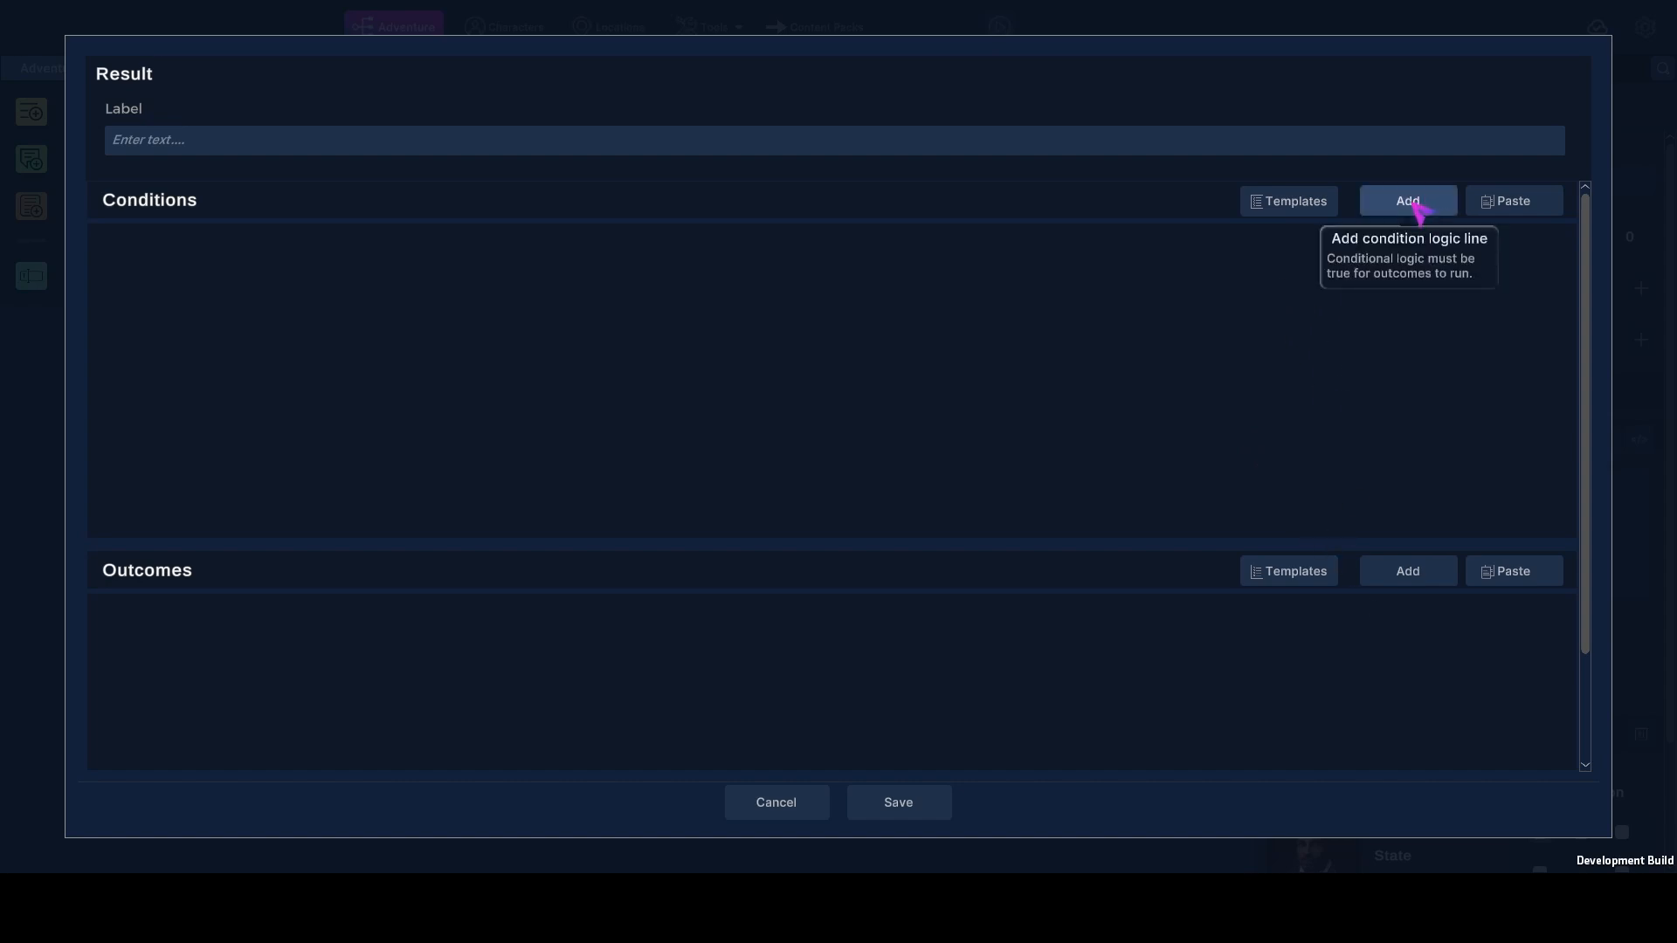
{"action": "left_click", "coordinate": [1400, 578]}
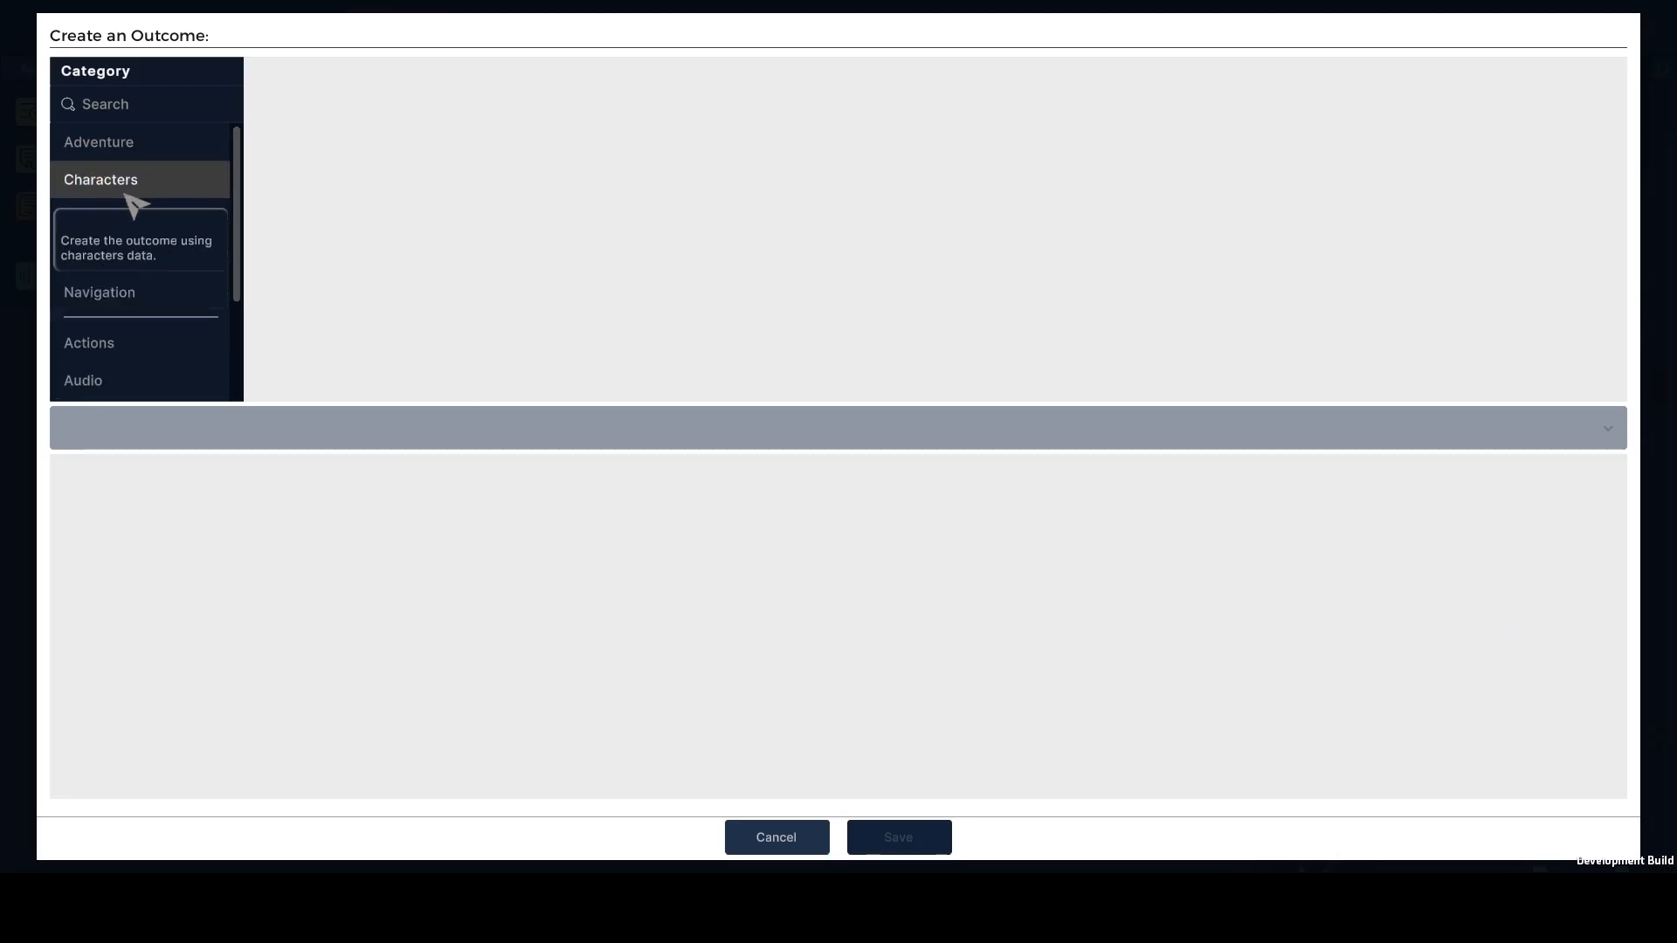
{"action": "left_click", "coordinate": [122, 347]}
{"action": "left_click", "coordinate": [383, 147]}
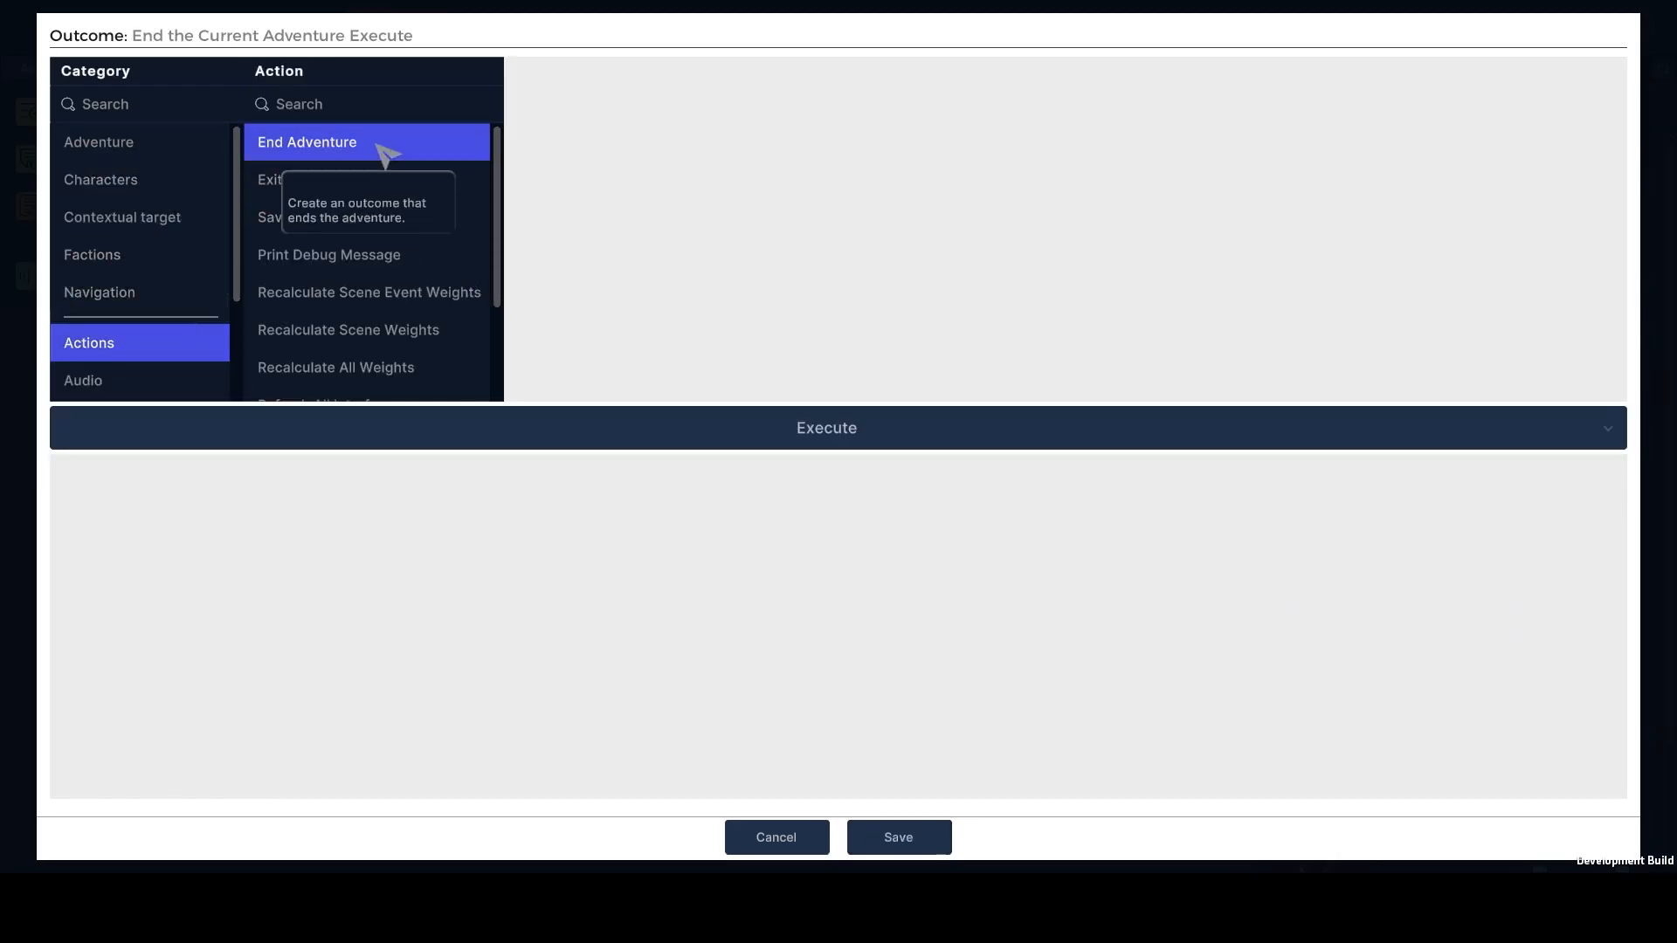
{"action": "left_click", "coordinate": [919, 837]}
{"action": "left_click", "coordinate": [899, 802]}
{"action": "left_click", "coordinate": [903, 802]}
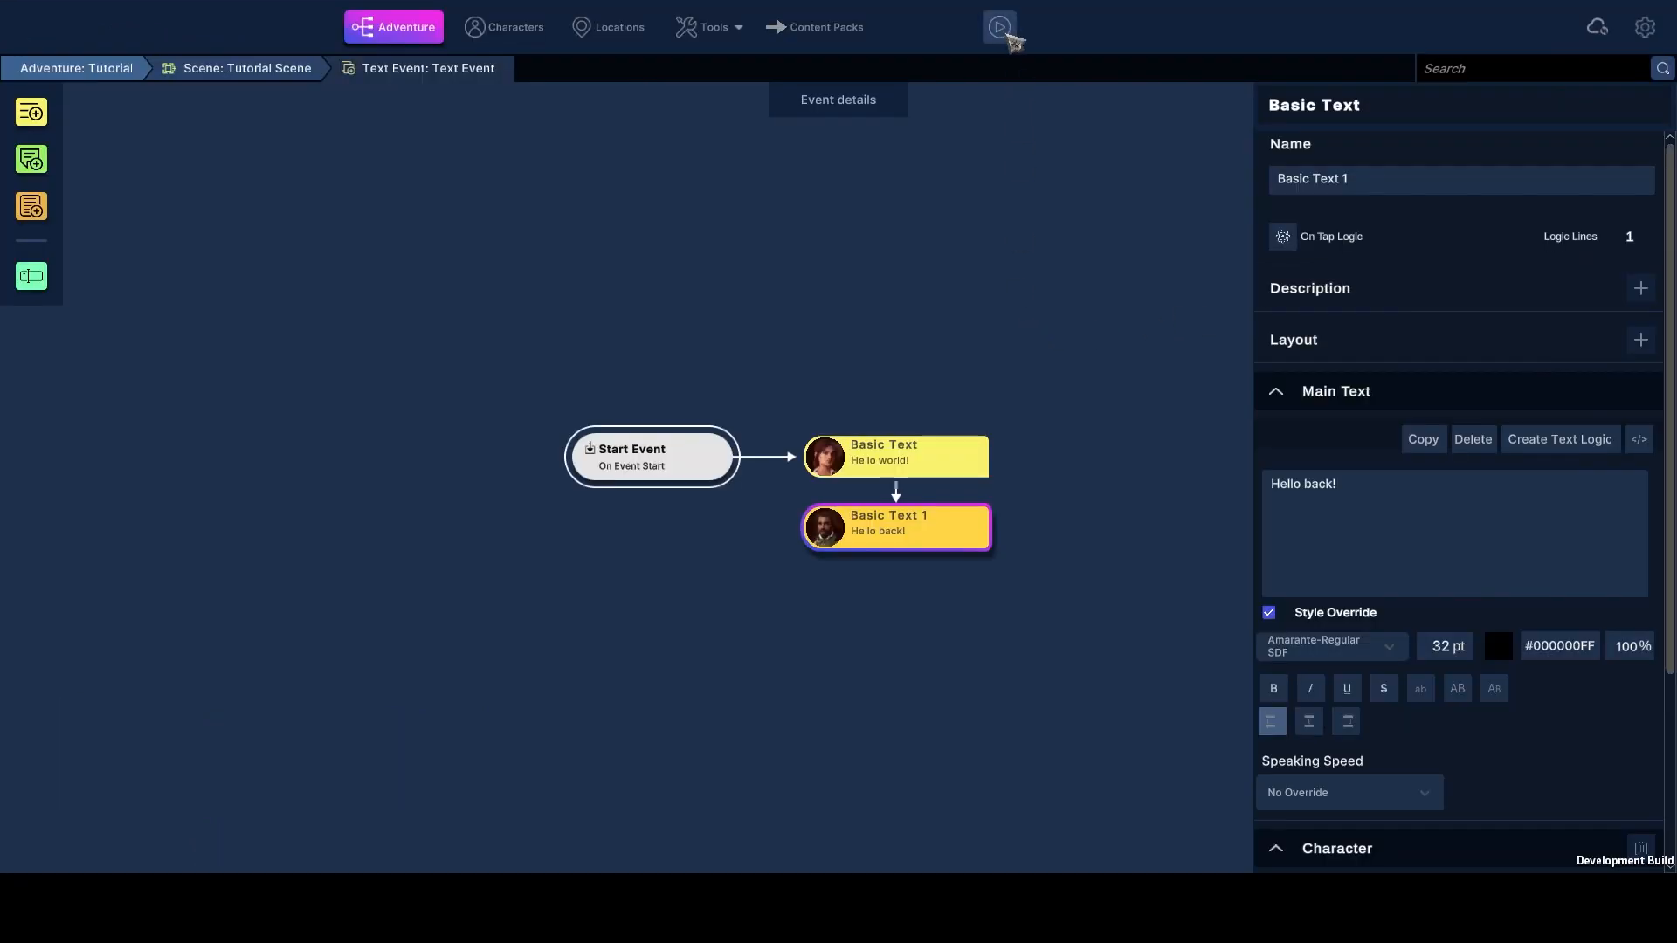
- Play-test the adventure through both dialogue lines to its end, and return to the adventure editor
{"action": "left_click", "coordinate": [1001, 32]}
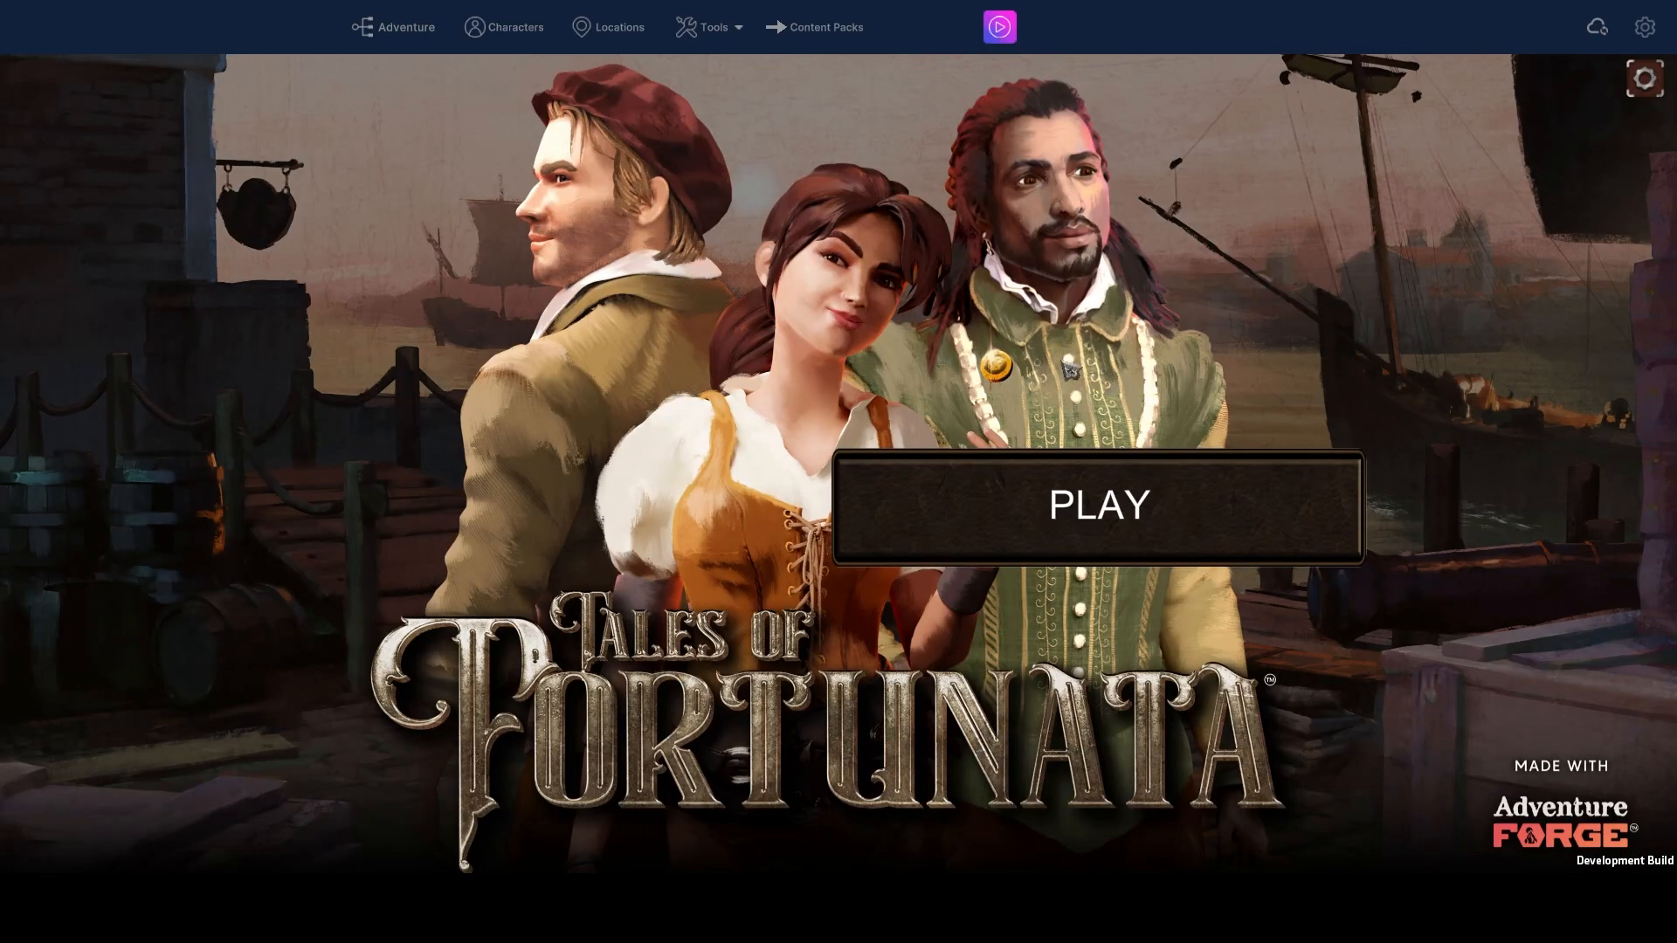
{"action": "left_click", "coordinate": [1126, 528]}
{"action": "left_click", "coordinate": [992, 516]}
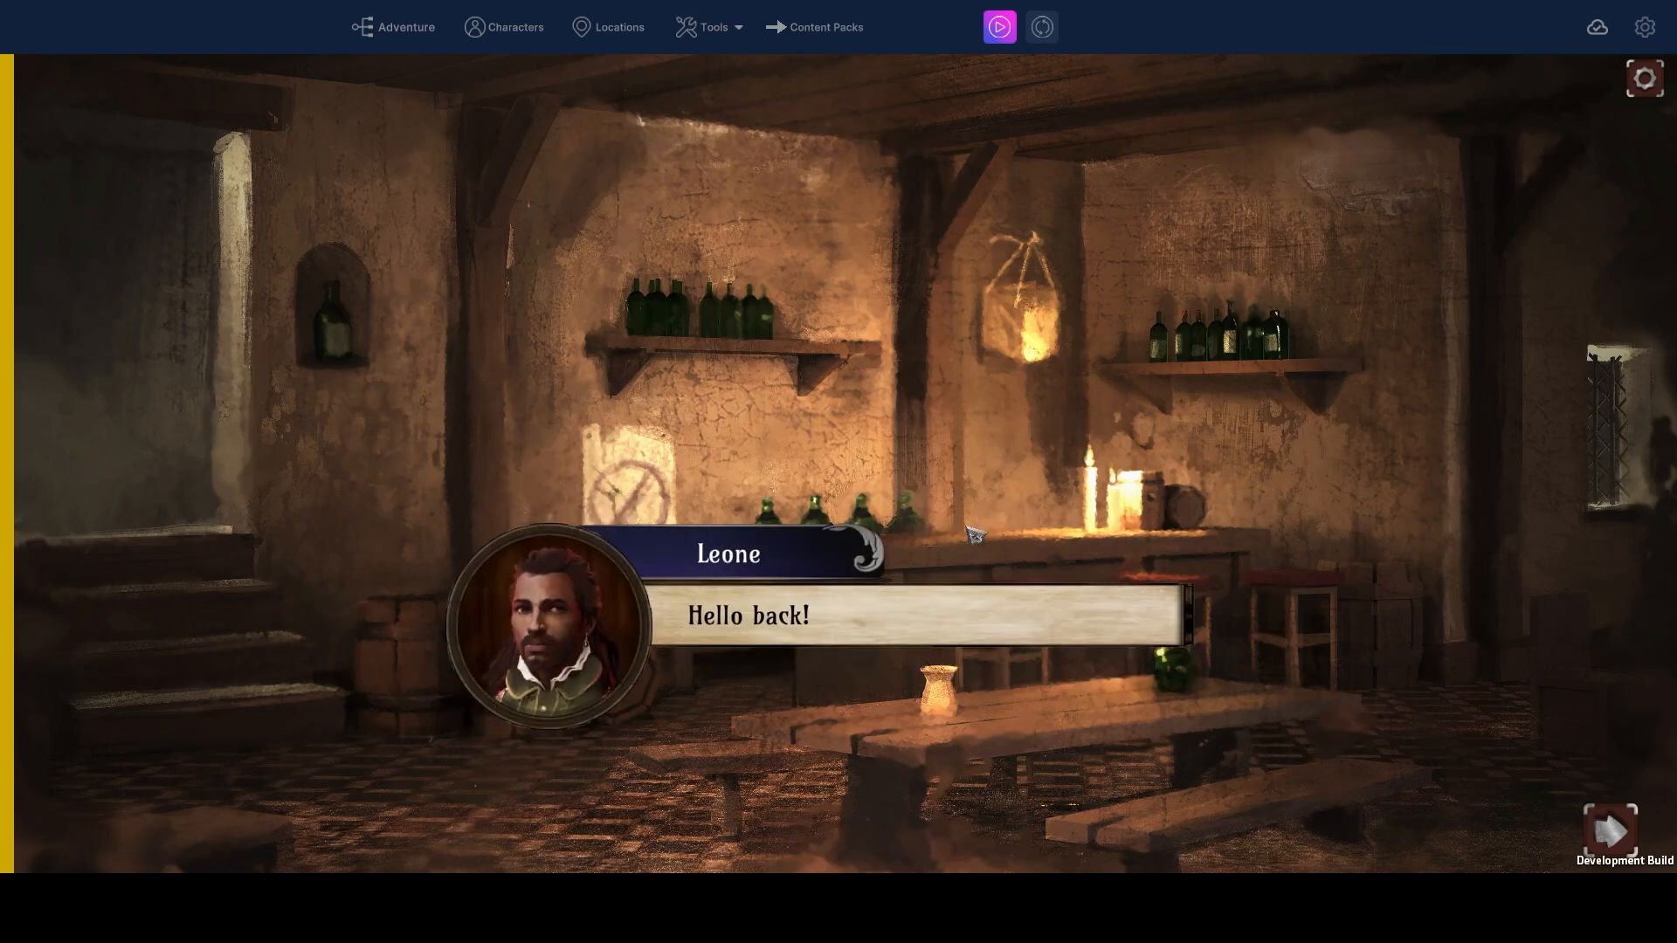
{"action": "left_click", "coordinate": [968, 528]}
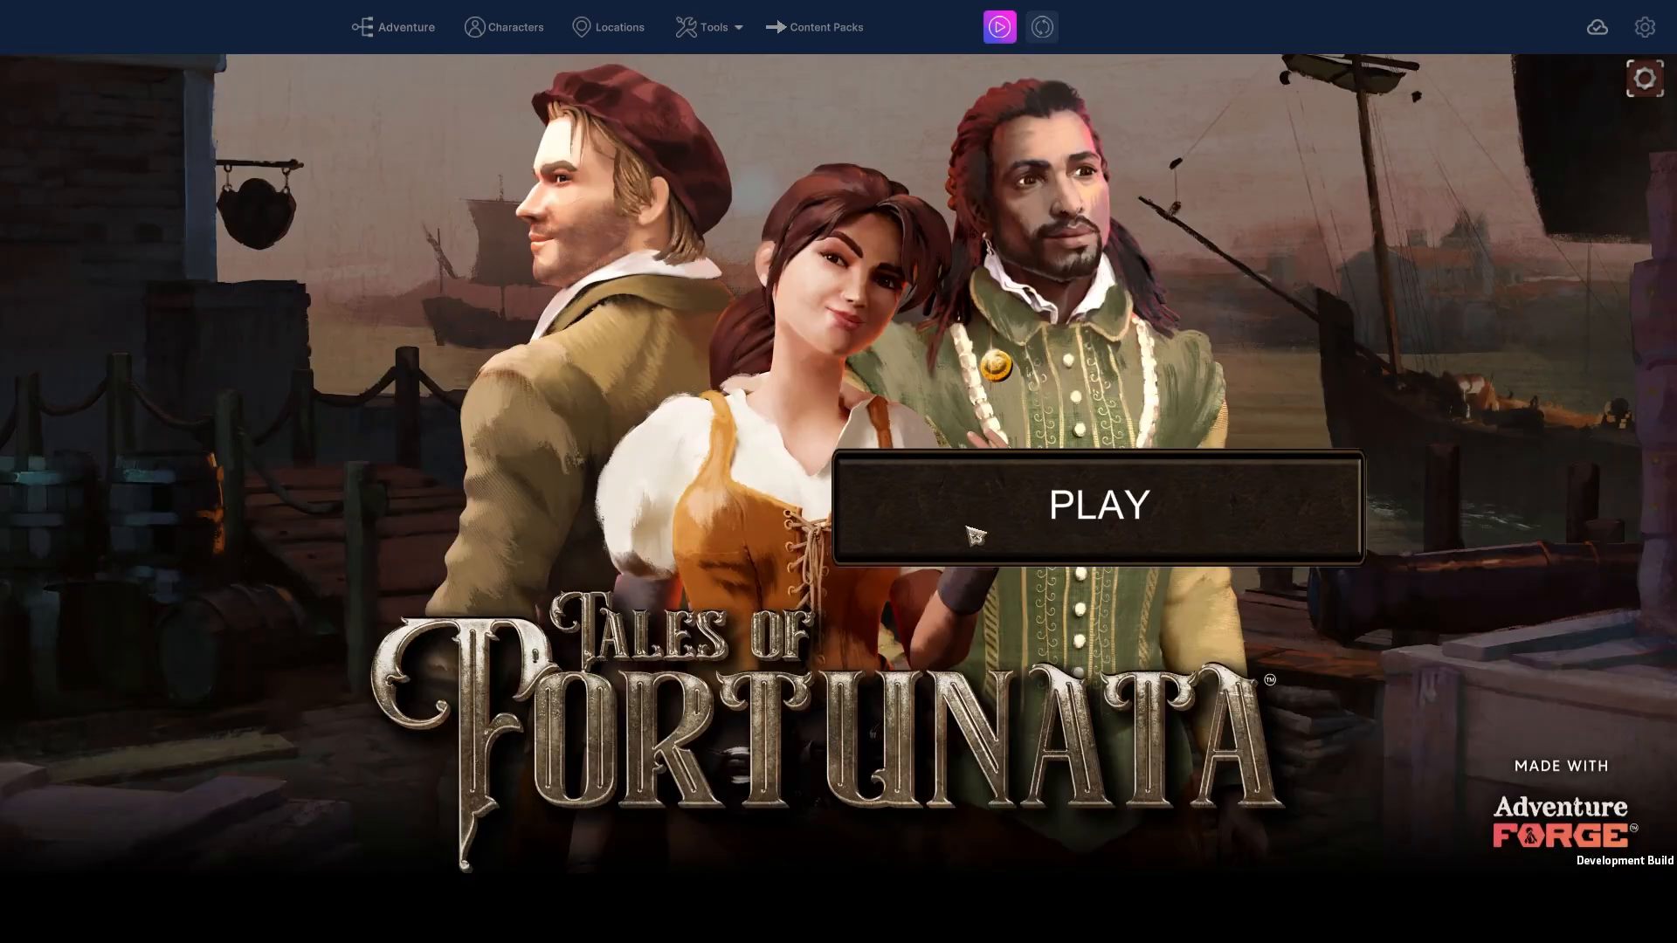
{"action": "left_click", "coordinate": [397, 31]}
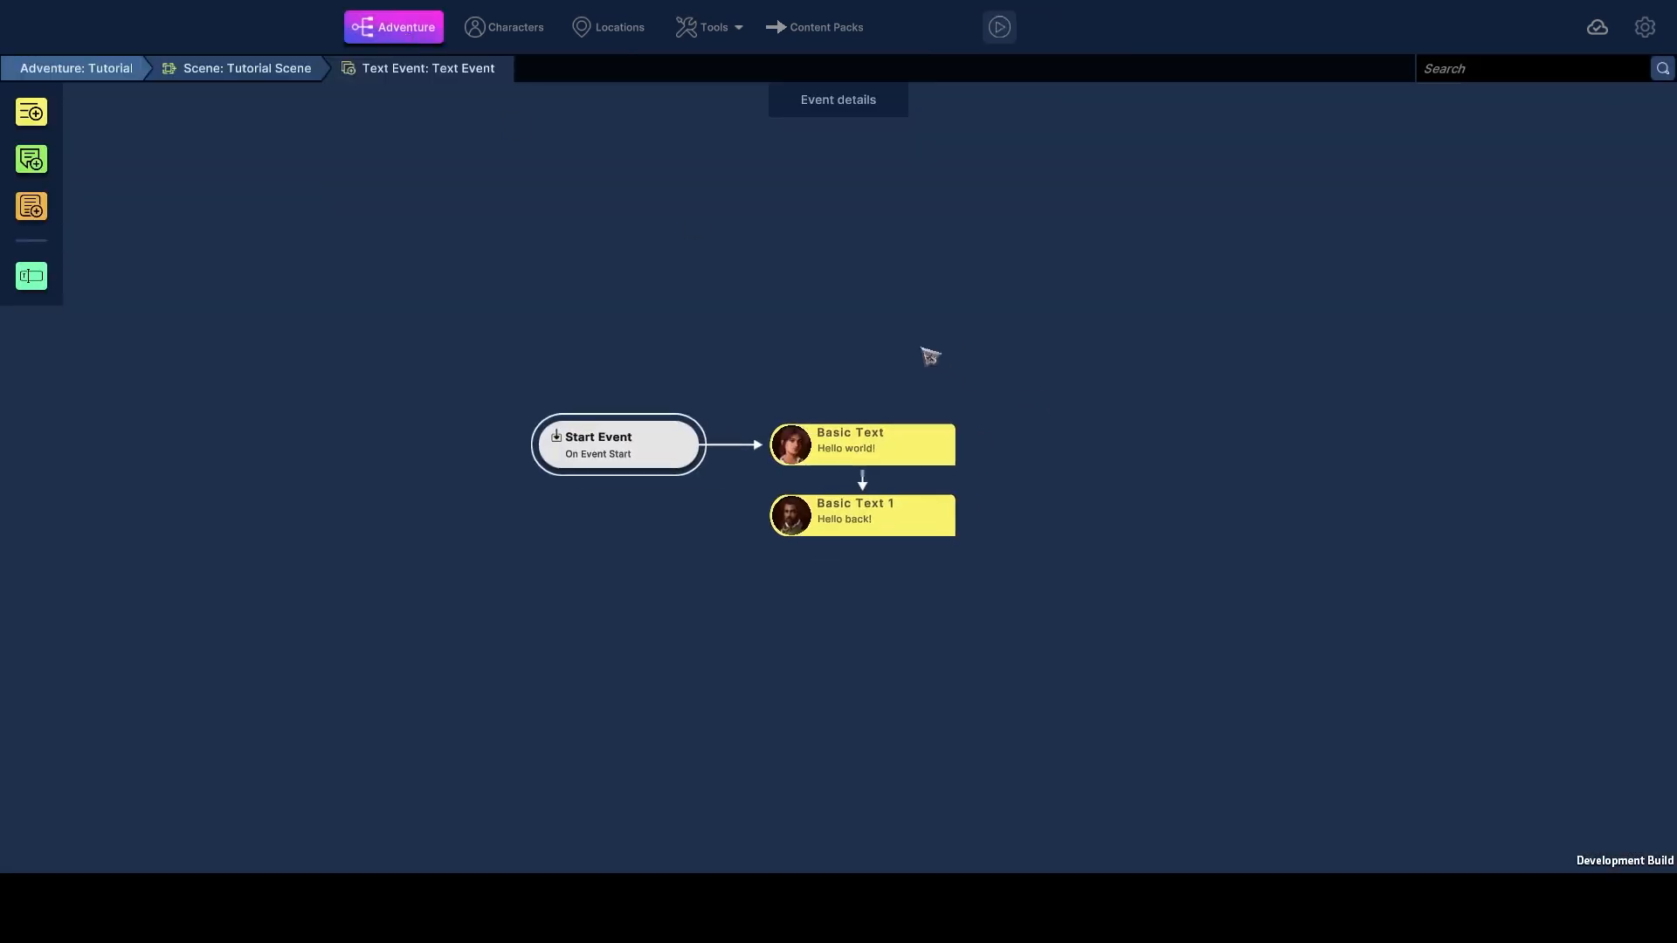
{"action": "left_click", "coordinate": [900, 512]}
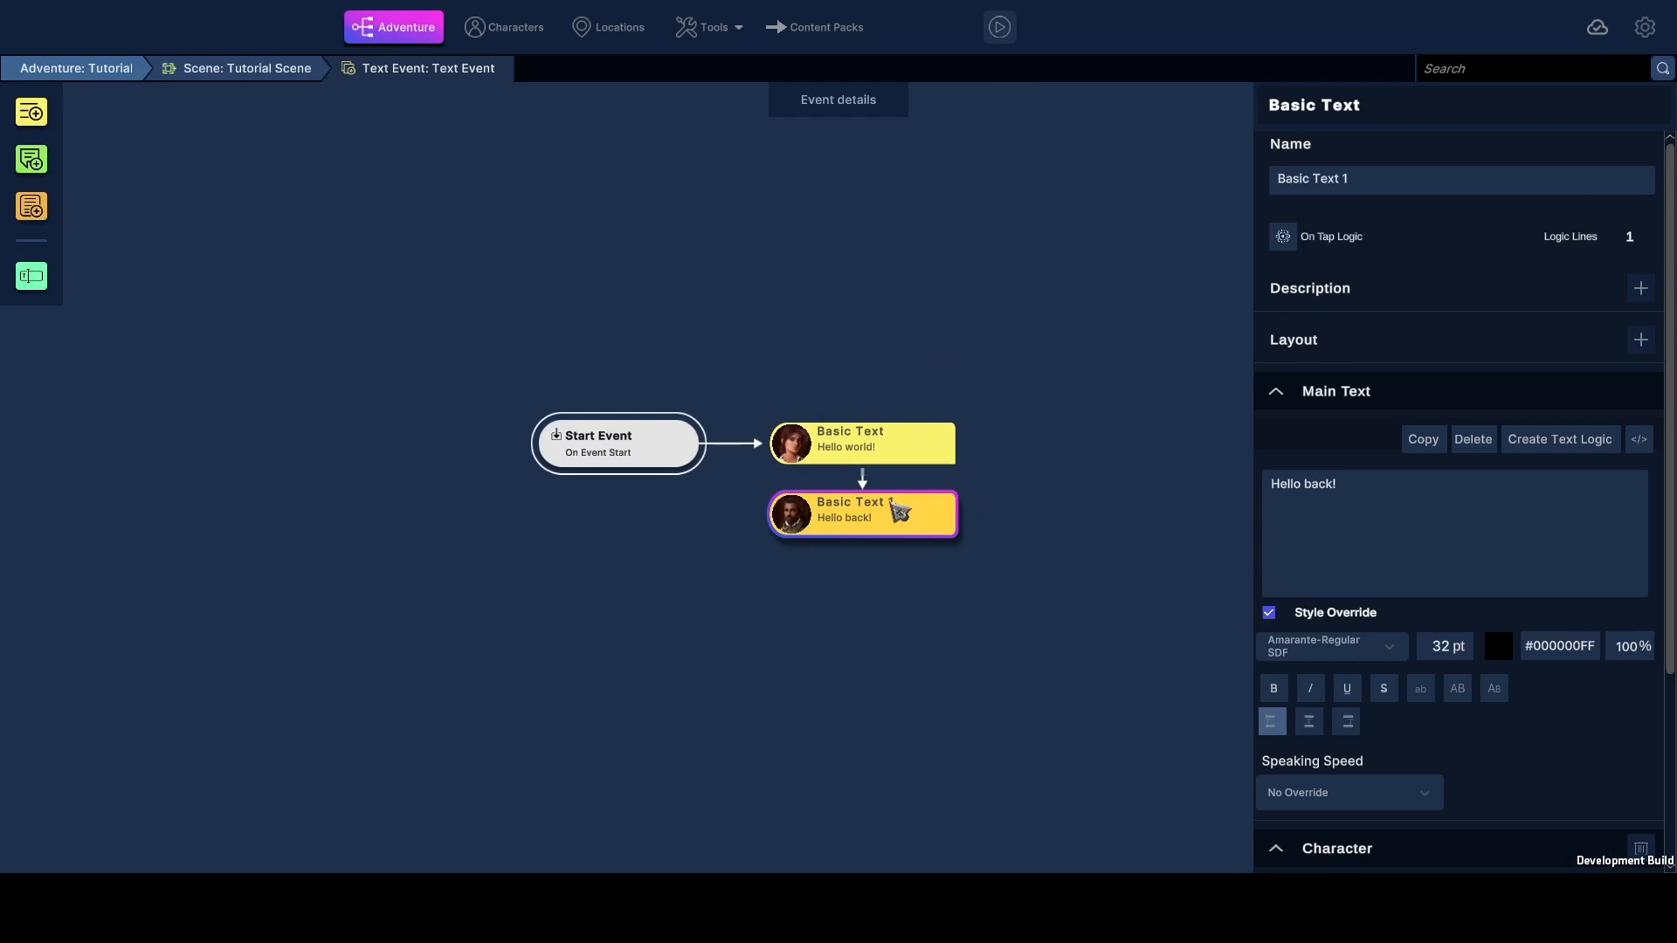
{"action": "left_click", "coordinate": [877, 328]}
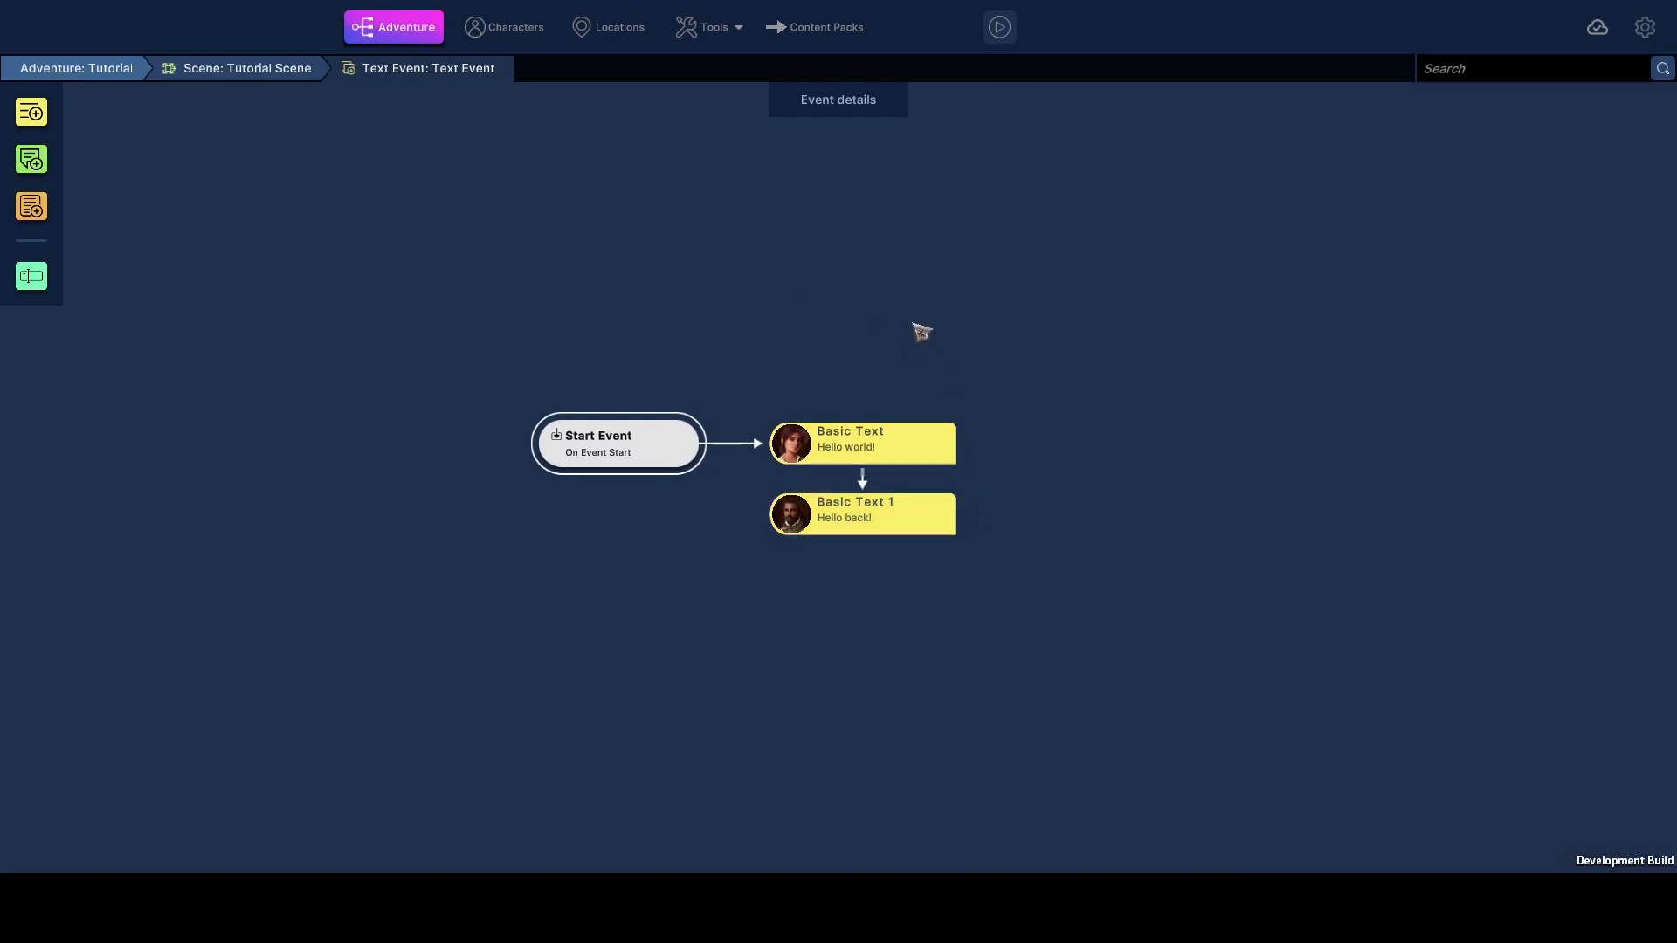
{"action": "left_click_drag", "start_coordinate": [911, 325], "coordinate": [927, 326]}
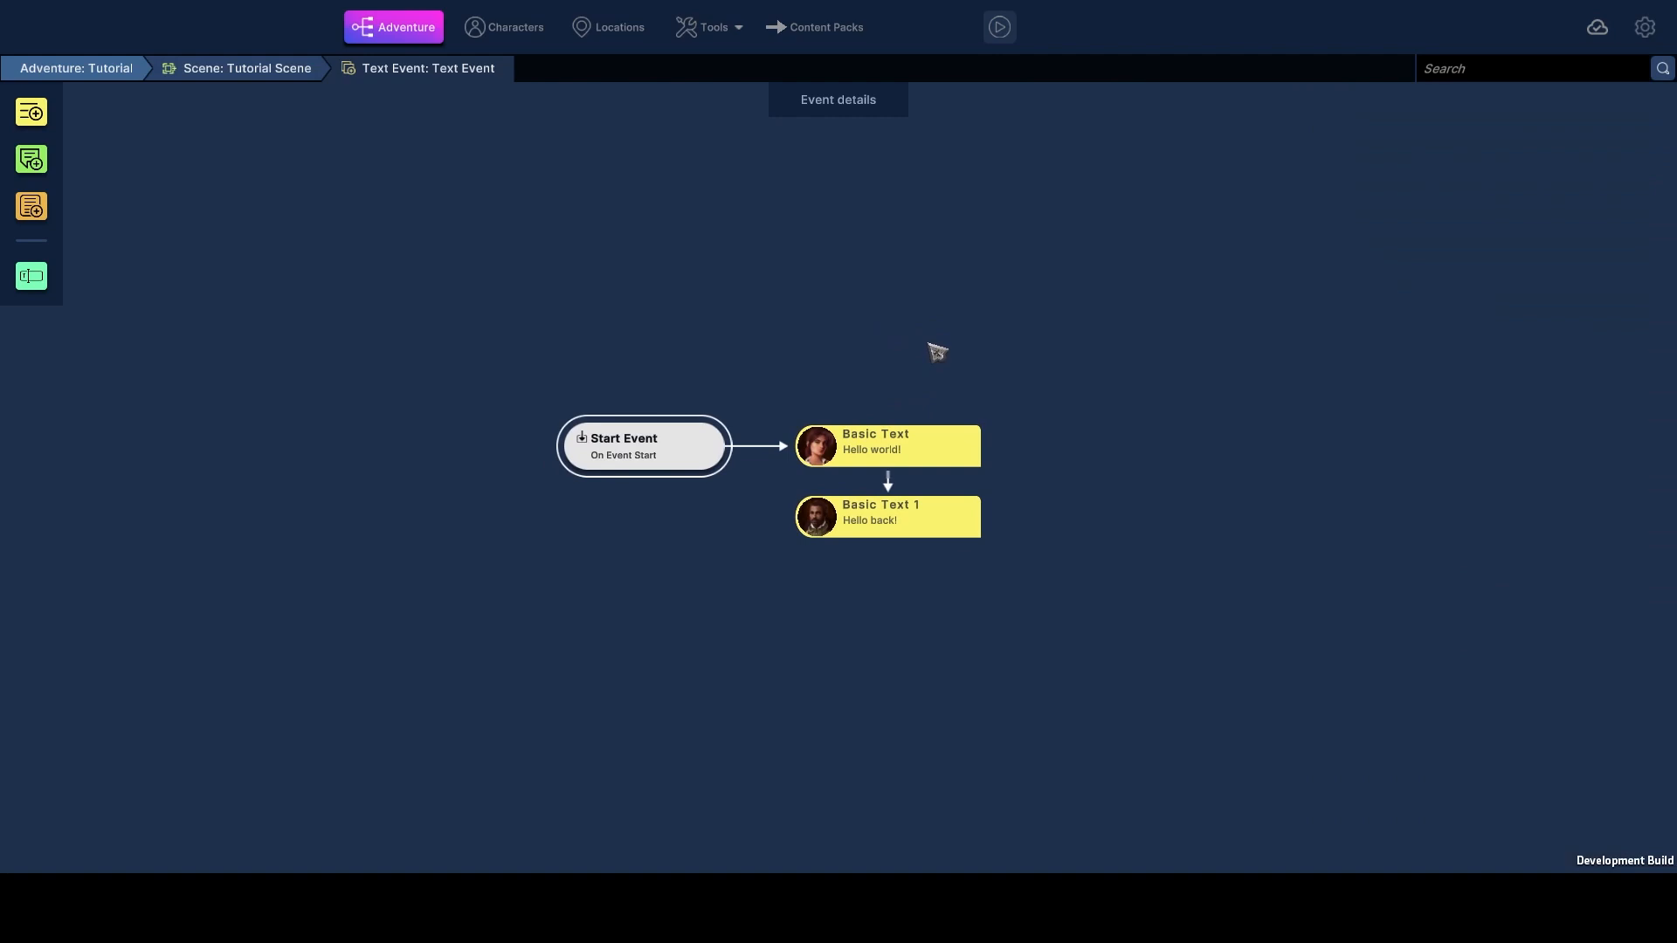
- Move the End the Current Adventure line out of the "Hello back!" node's On Tap logic by copying it to the first memory slot, deleting it and saving
{"action": "left_click", "coordinate": [903, 526]}
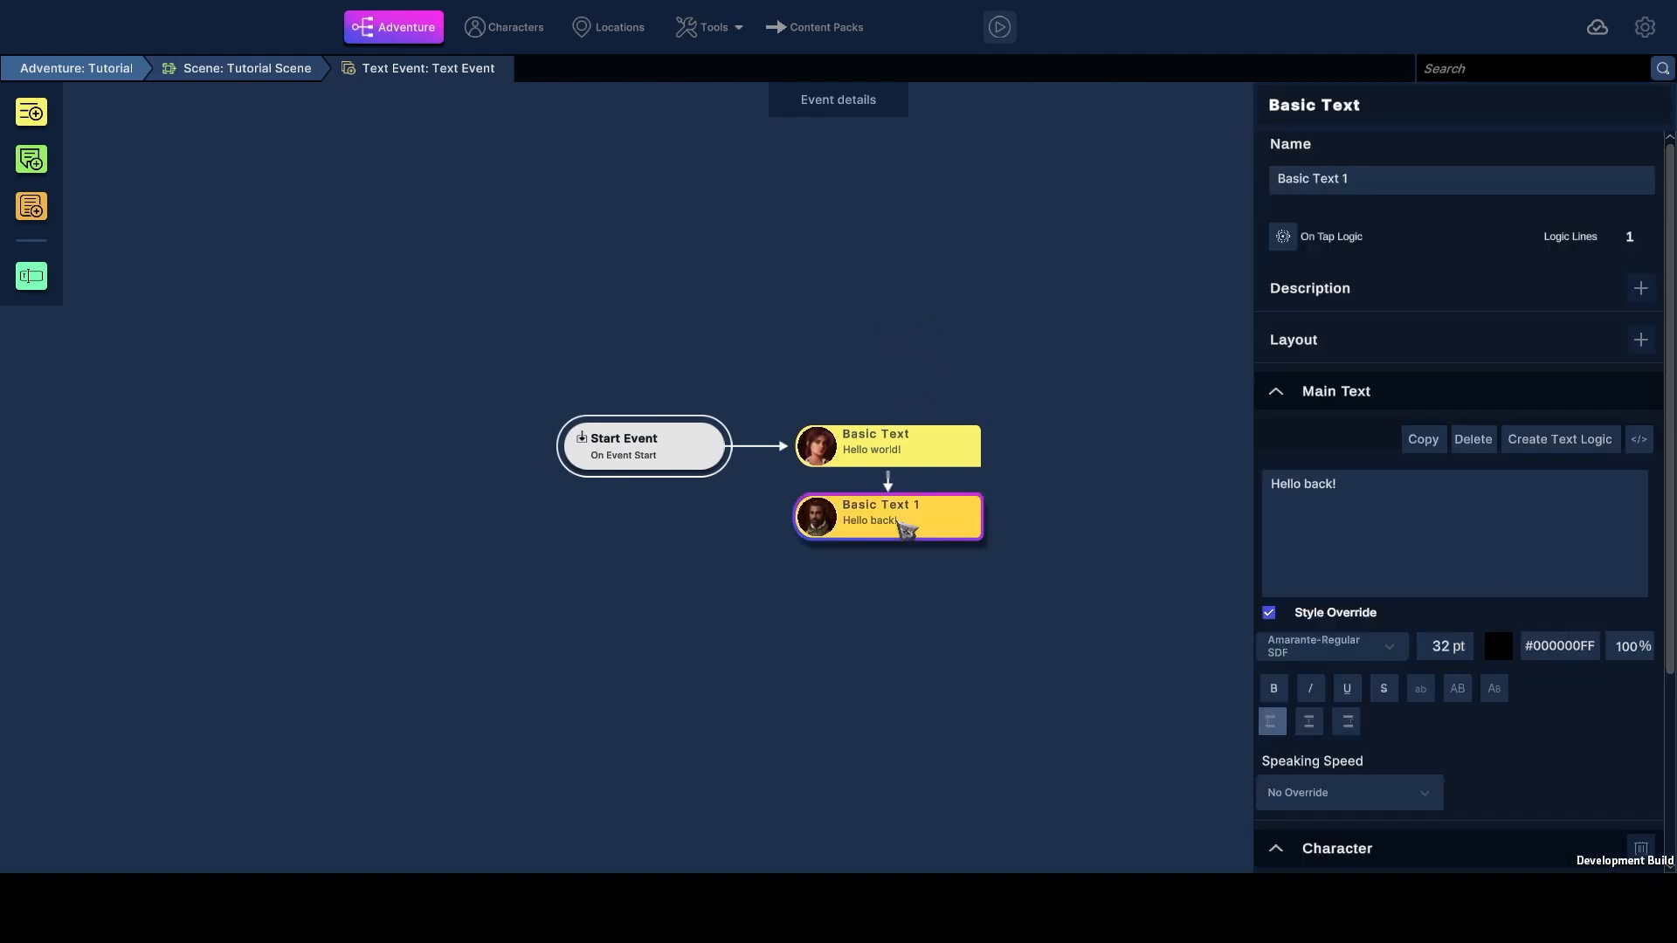
{"action": "left_click", "coordinate": [1286, 239]}
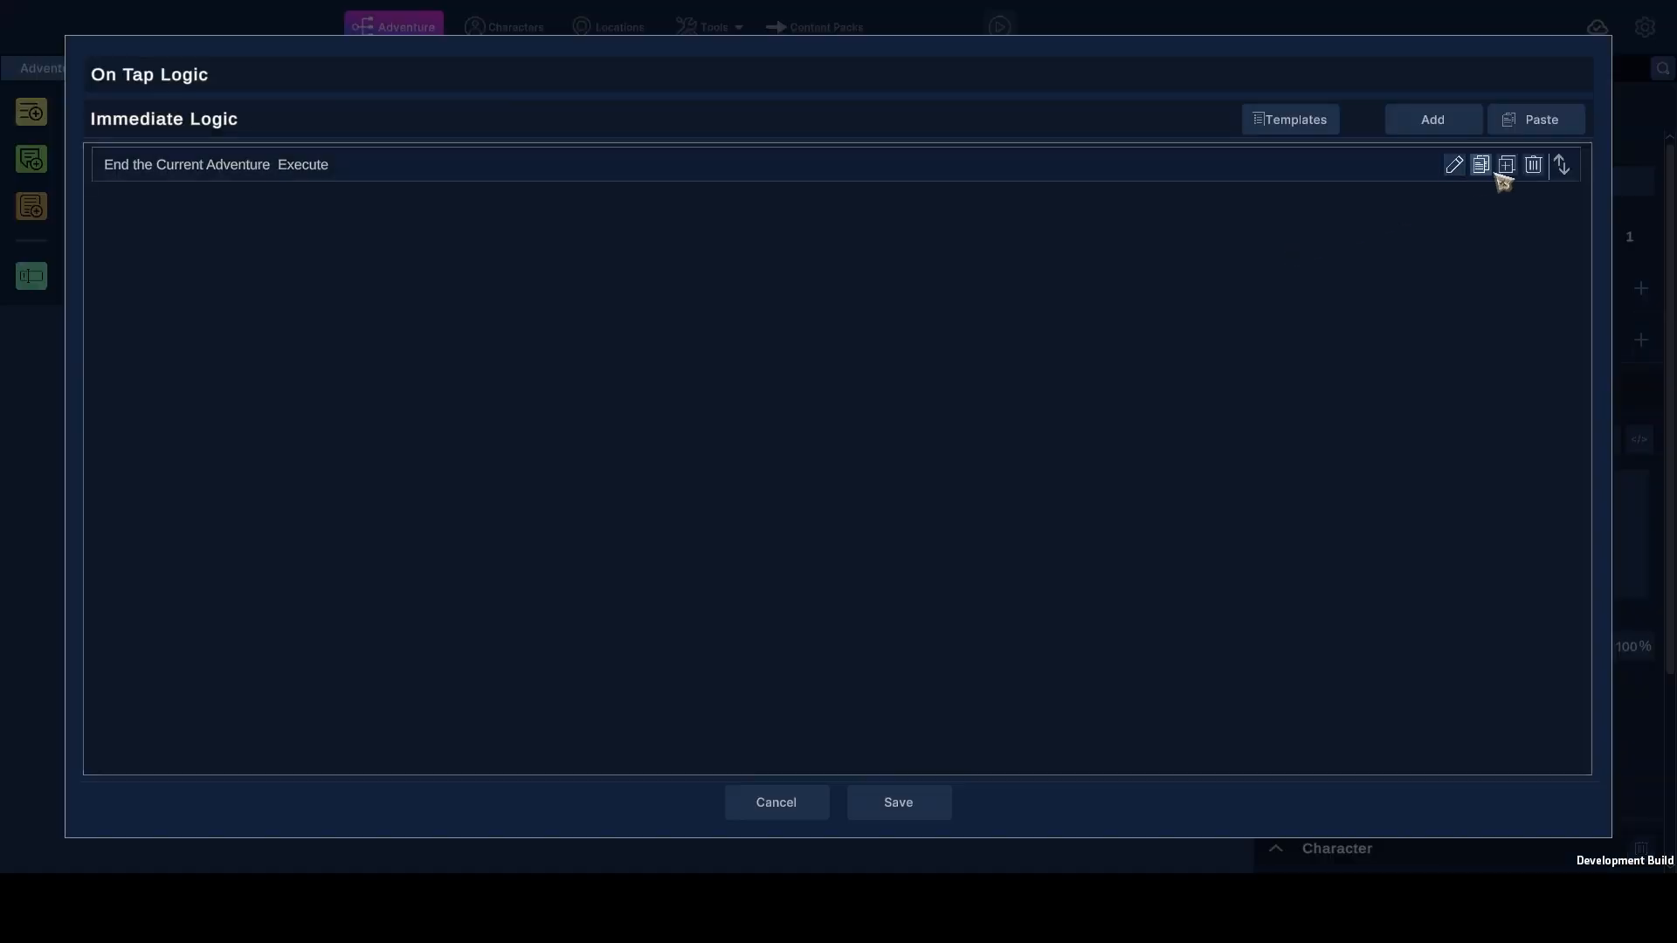
{"action": "left_click", "coordinate": [1485, 165]}
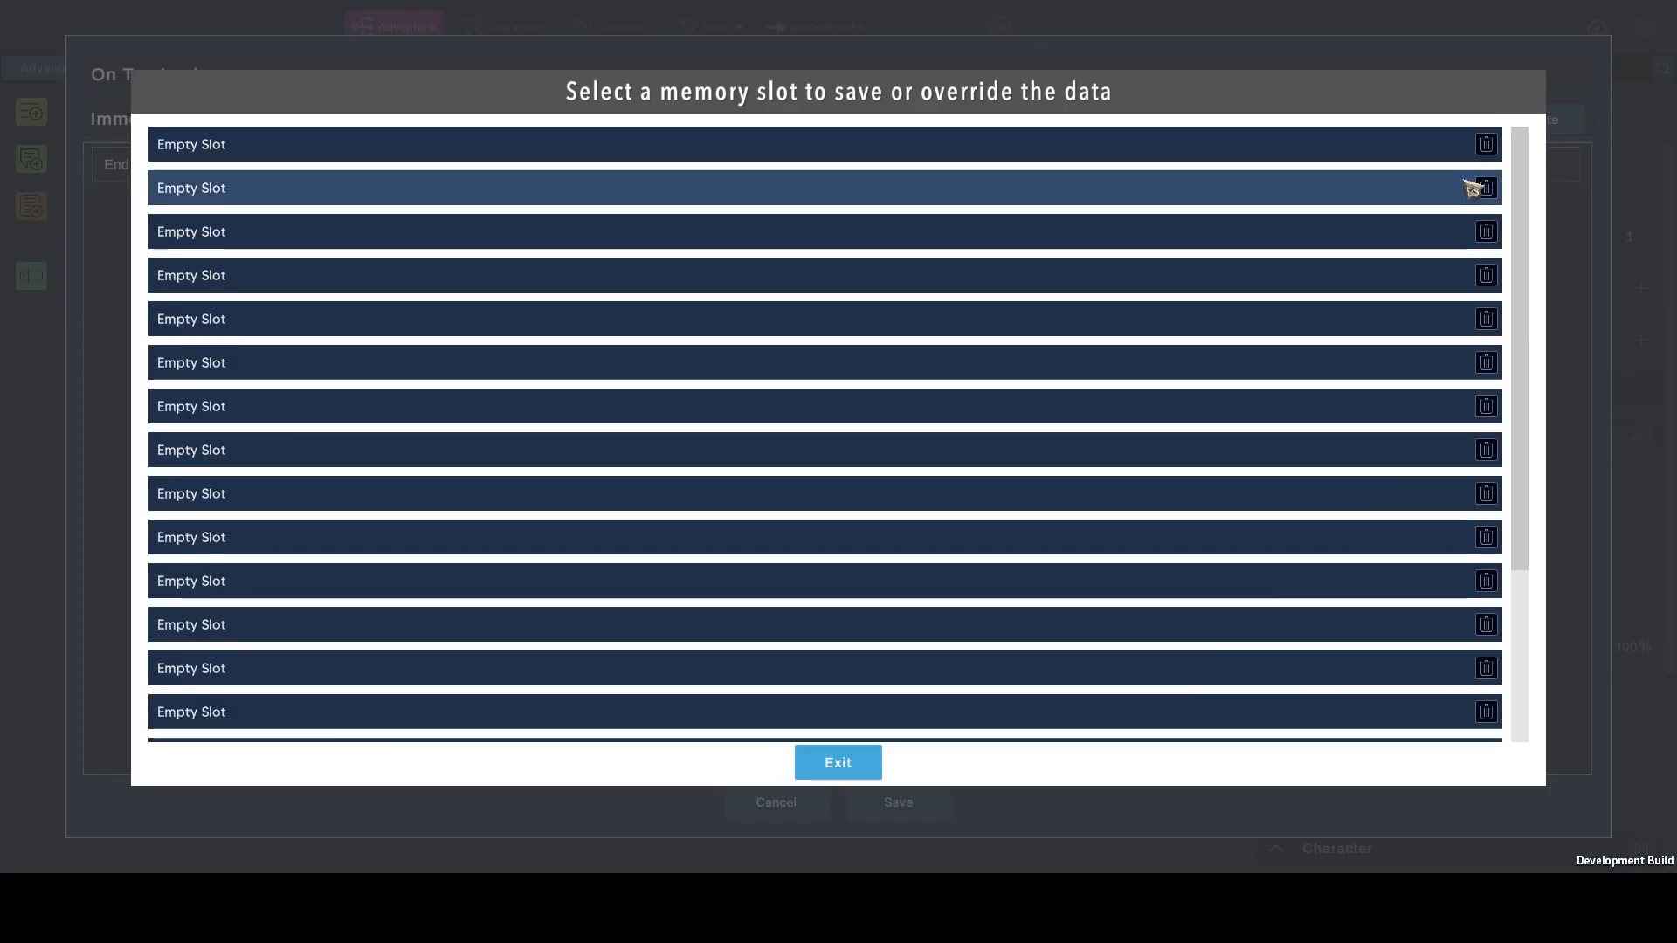
{"action": "left_click", "coordinate": [933, 154]}
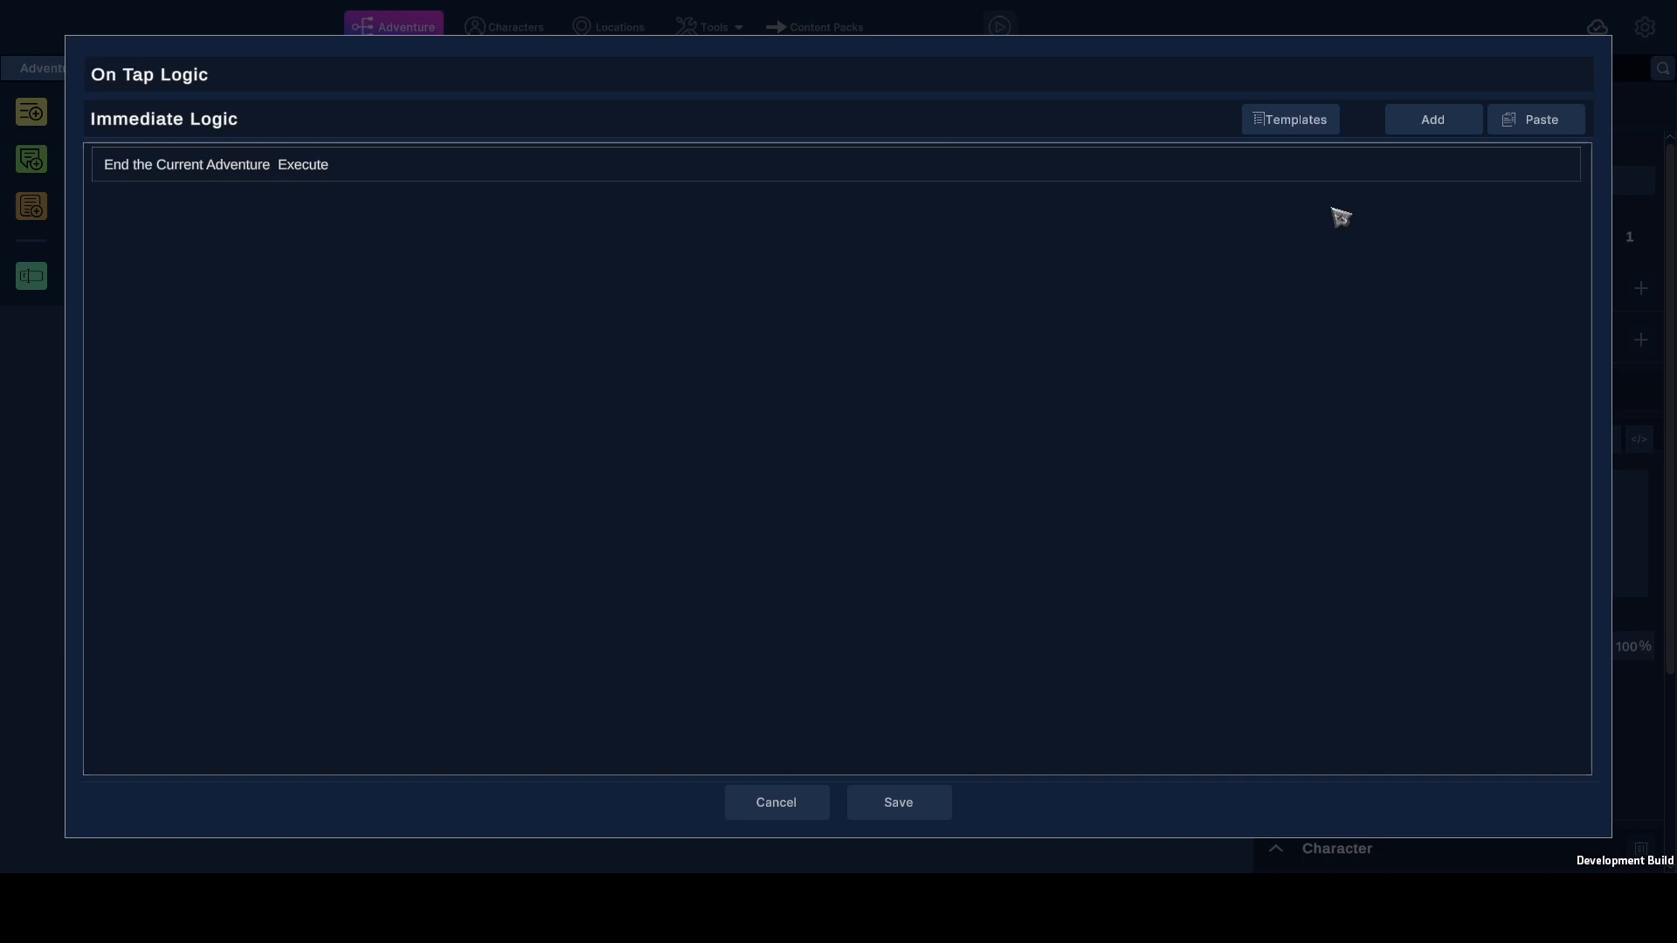
{"action": "left_click", "coordinate": [1533, 165]}
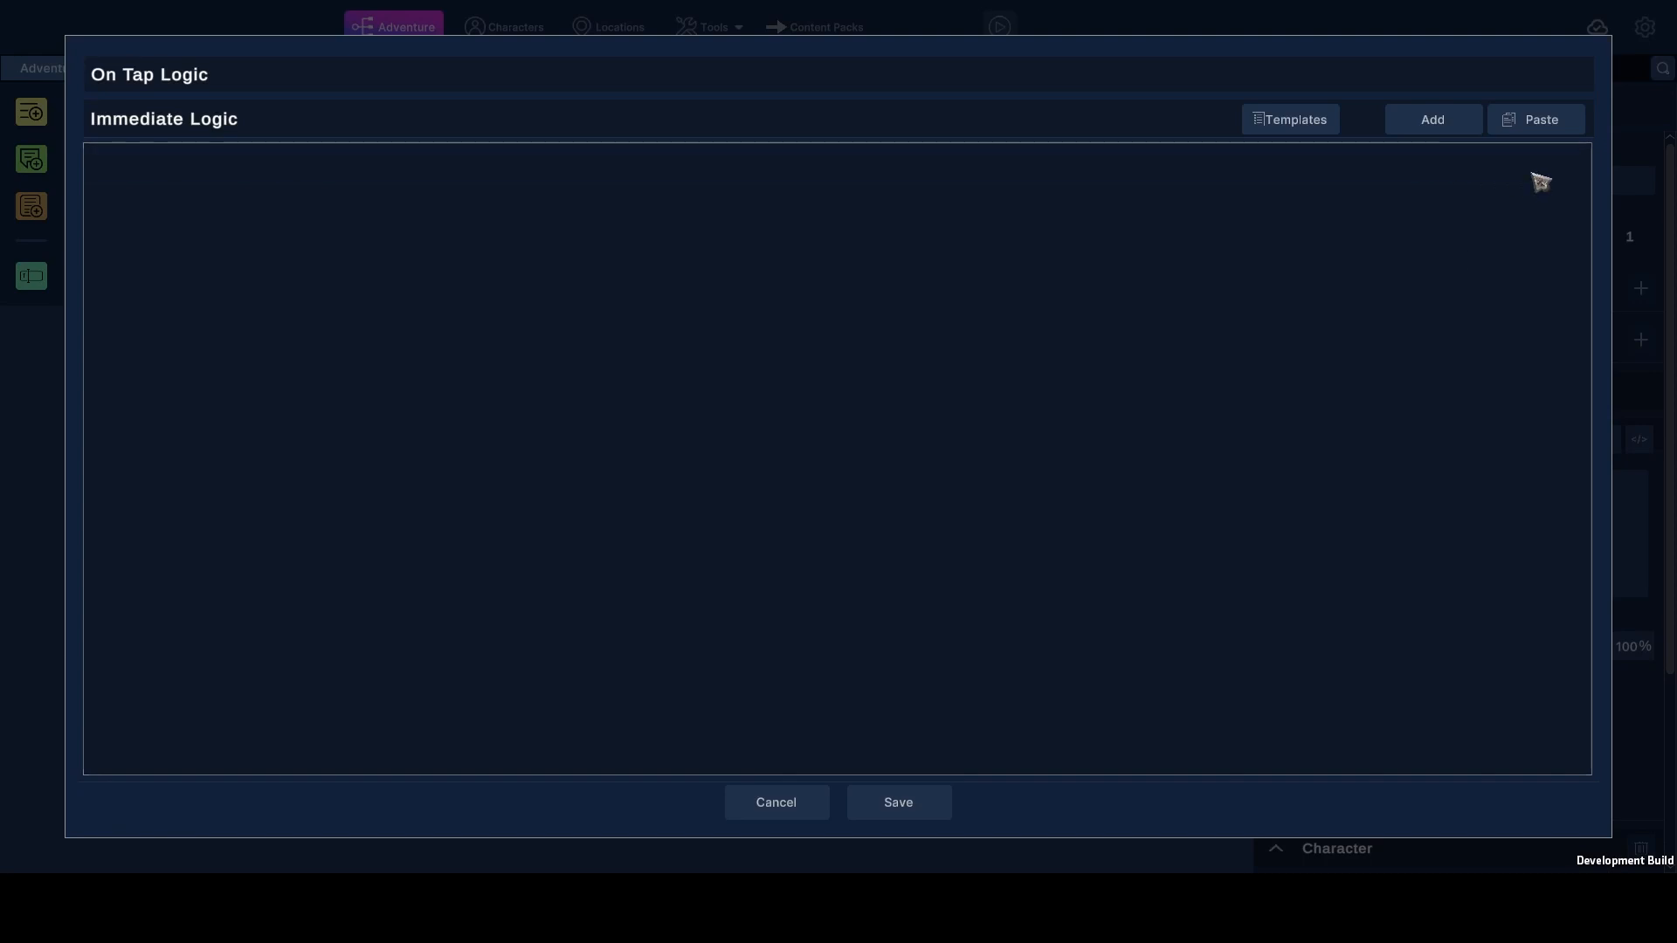
{"action": "left_click", "coordinate": [908, 811]}
- Create a choices node following the "Hello back!" text node
{"action": "right_click", "coordinate": [893, 504]}
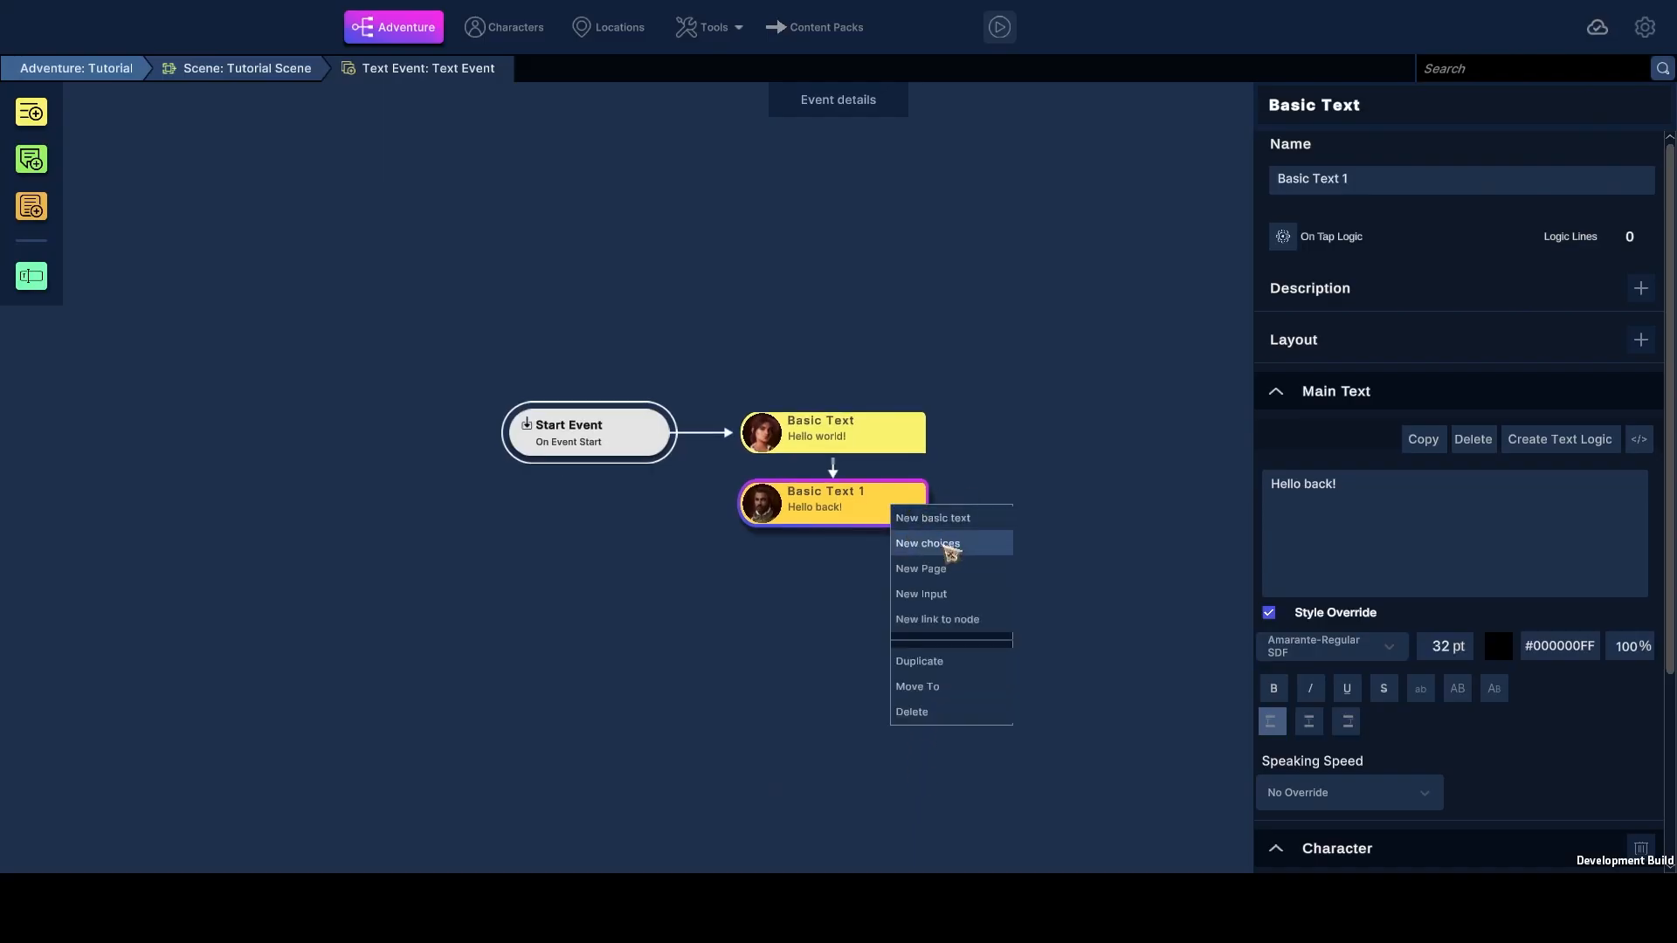
{"action": "left_click", "coordinate": [927, 543]}
{"action": "left_click", "coordinate": [859, 603]}
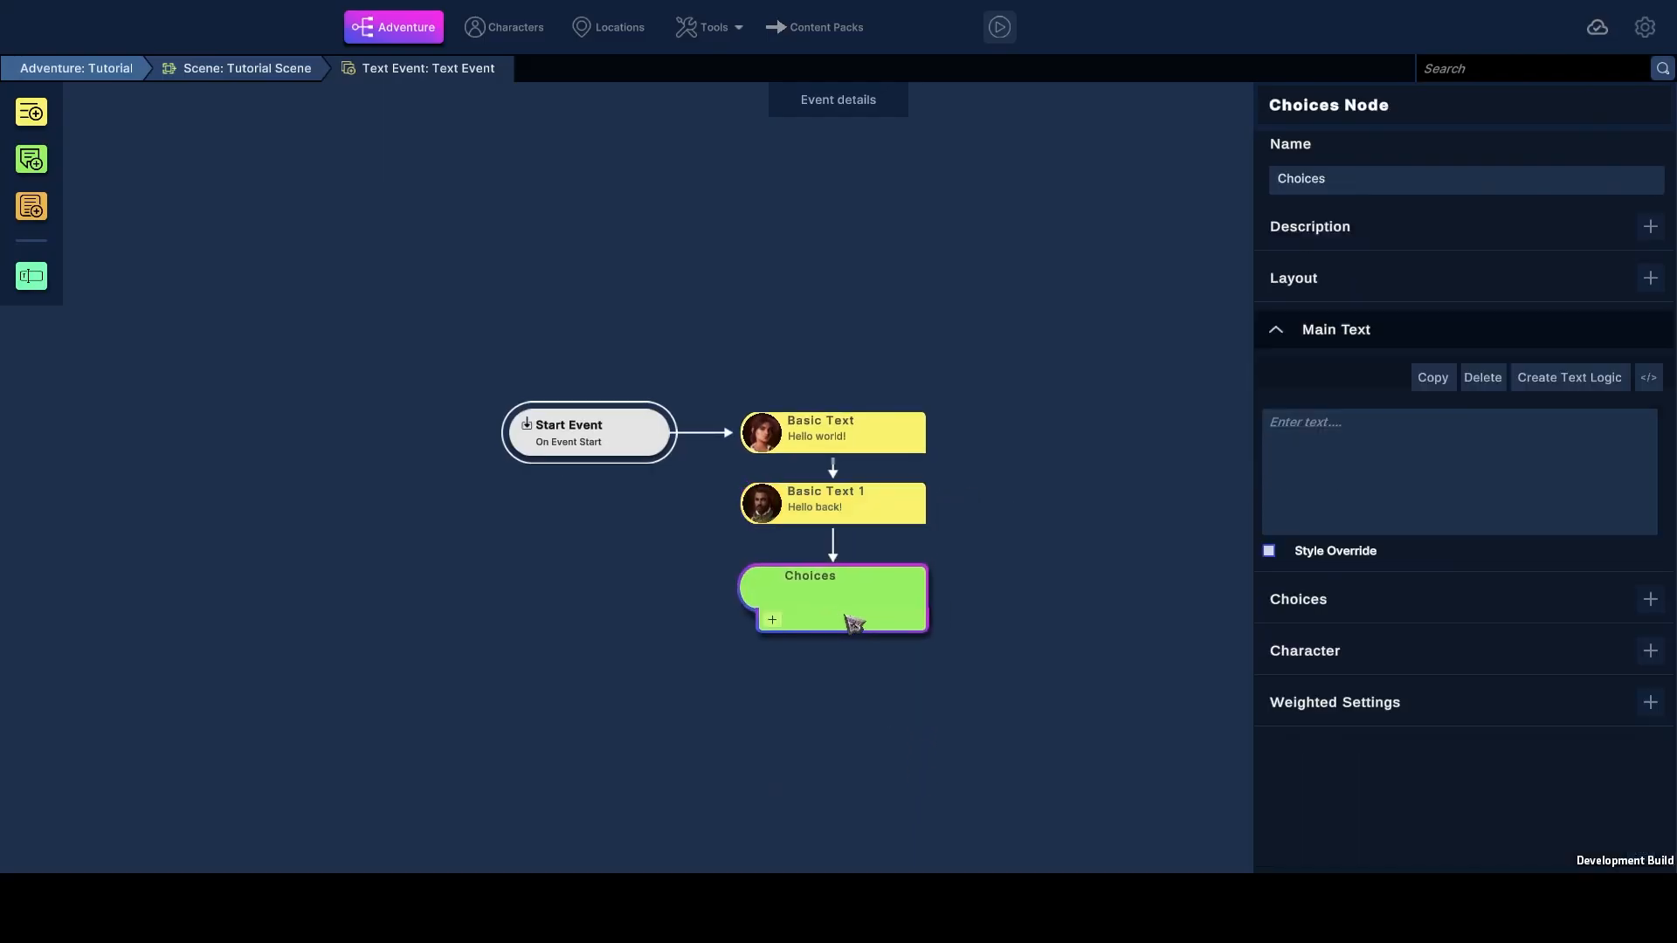
- Add the choices "You're stinky!" and "I like your shirt!" to the new choices node
{"action": "left_click", "coordinate": [773, 621]}
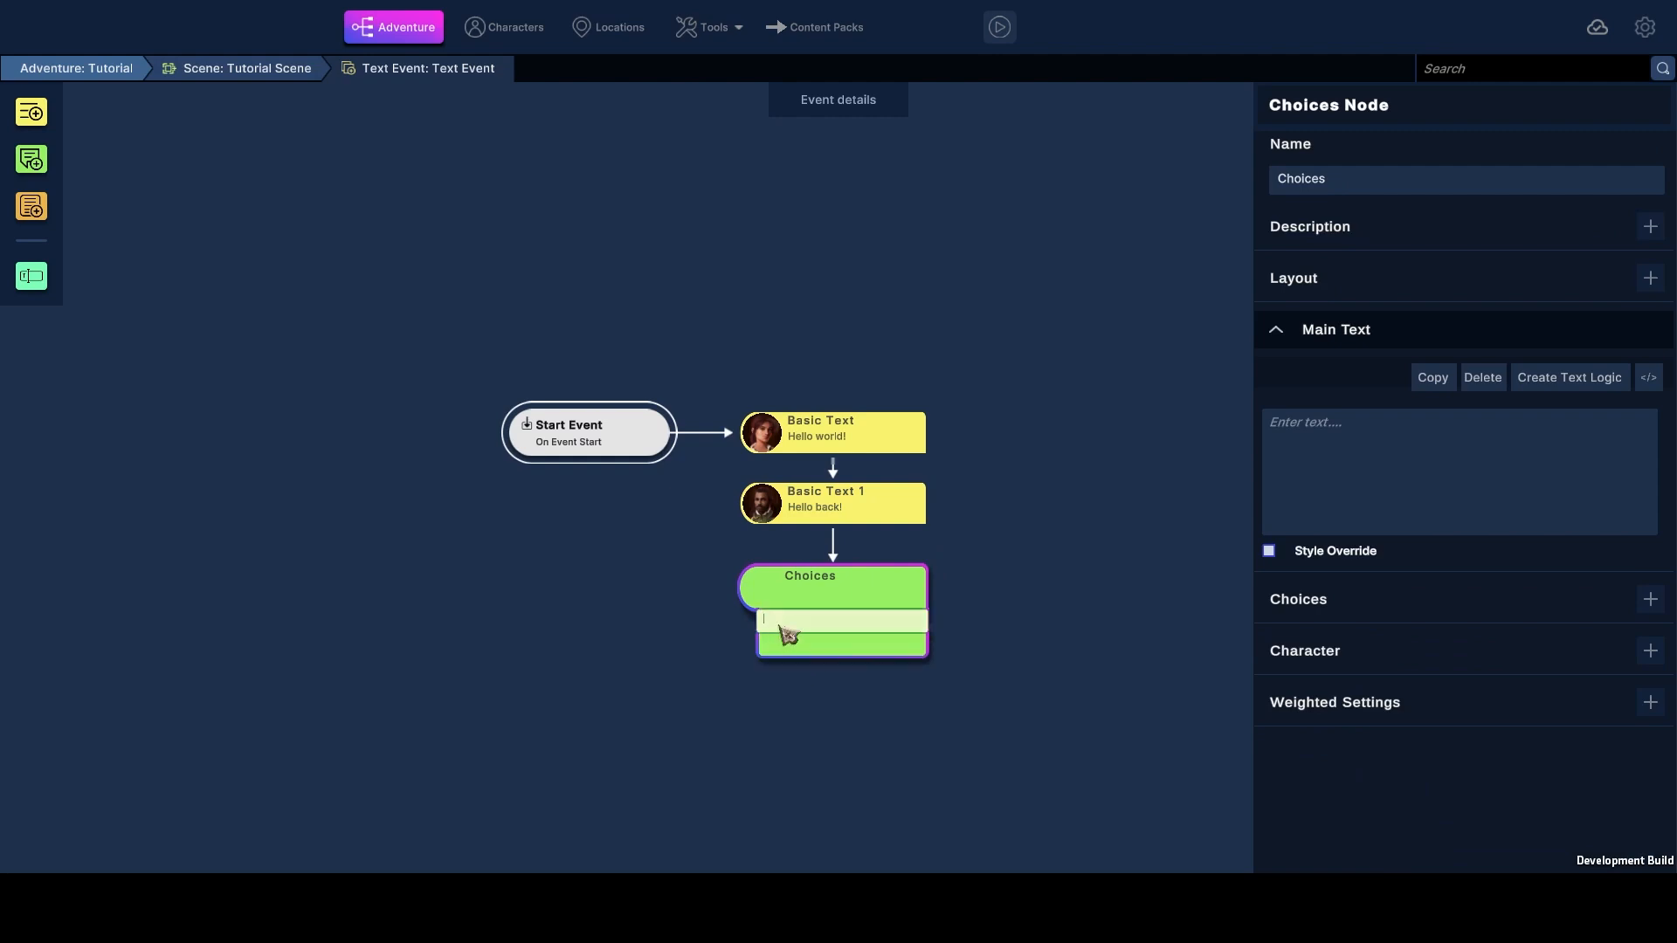
{"action": "left_click", "coordinate": [971, 526]}
{"action": "left_click", "coordinate": [775, 645]}
{"action": "type", "text": "I like your shirt"}
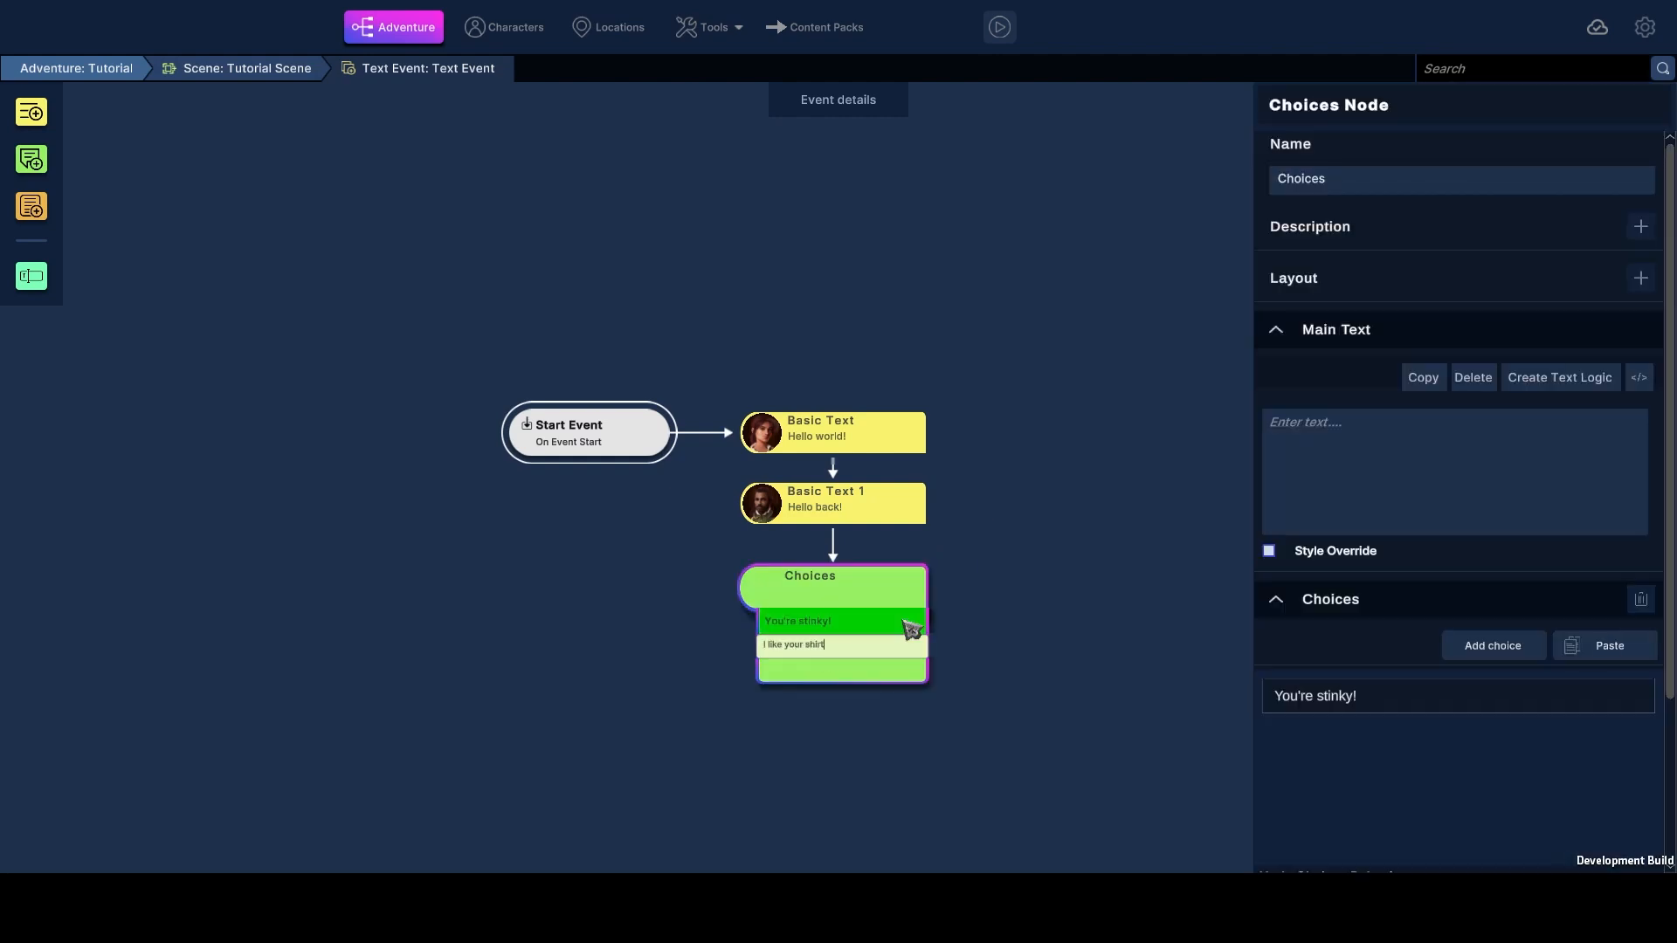
{"action": "type", "text": "!"}
{"action": "key", "text": "Return"}
- Create a basic text node following the "You're stinky!" choice, place it beside the choices node, and set its main text to "Rude!"
{"action": "right_click", "coordinate": [804, 569]}
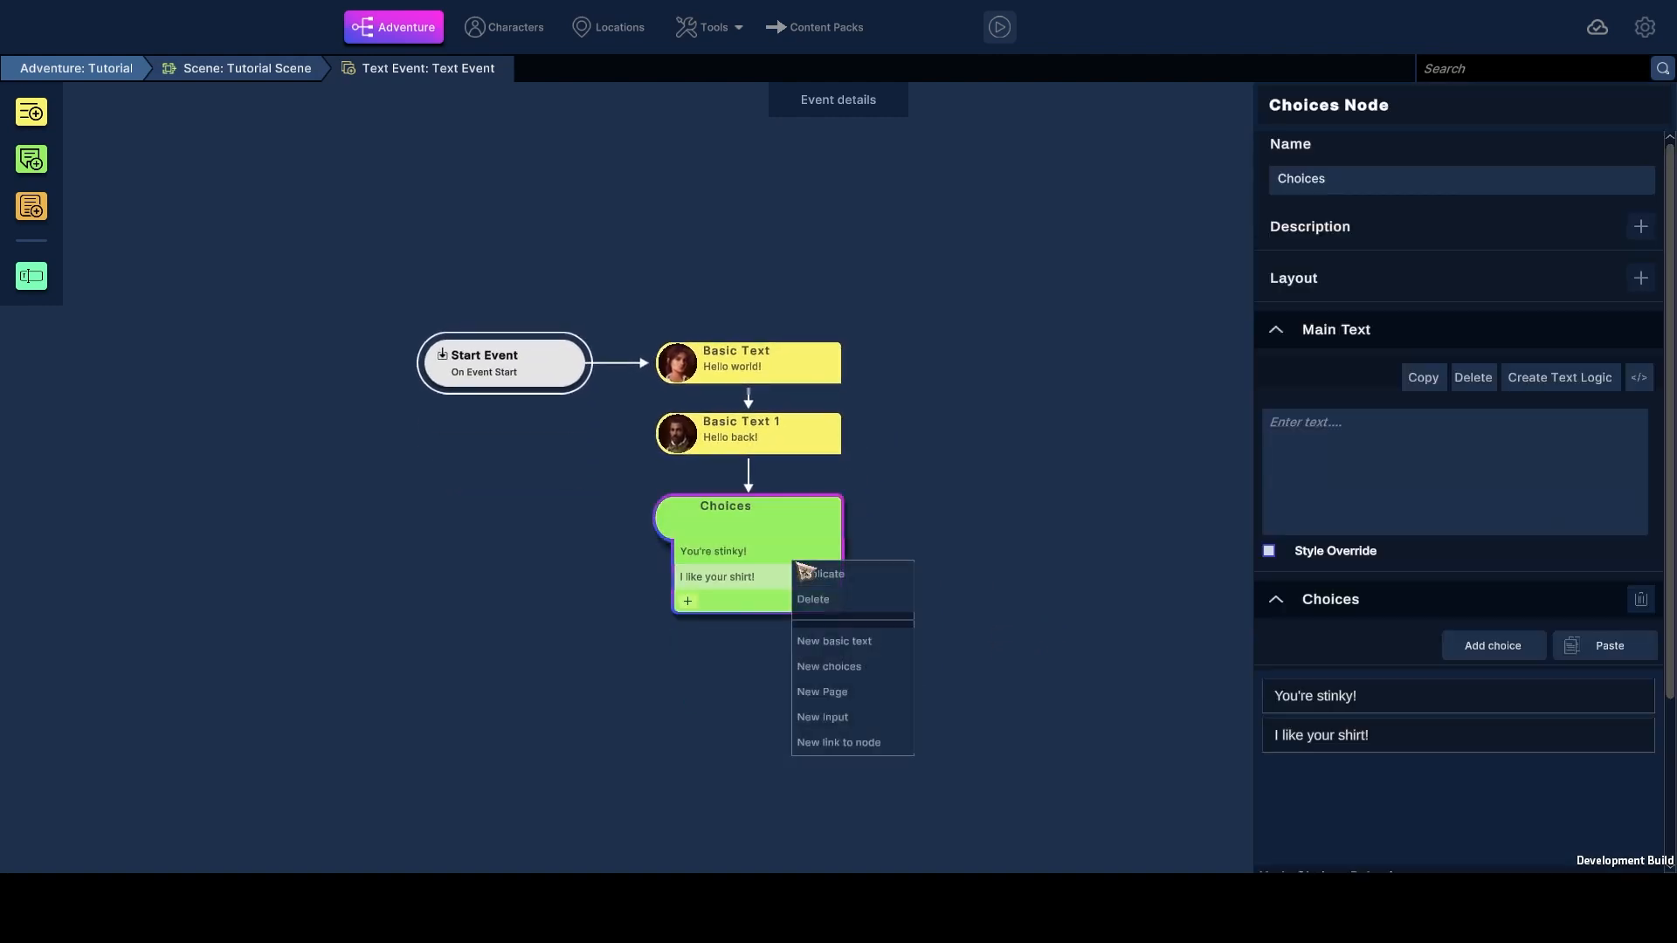
{"action": "left_click", "coordinate": [837, 645]}
{"action": "left_click_drag", "start_coordinate": [767, 620], "coordinate": [1036, 543]}
{"action": "left_click", "coordinate": [1391, 540]}
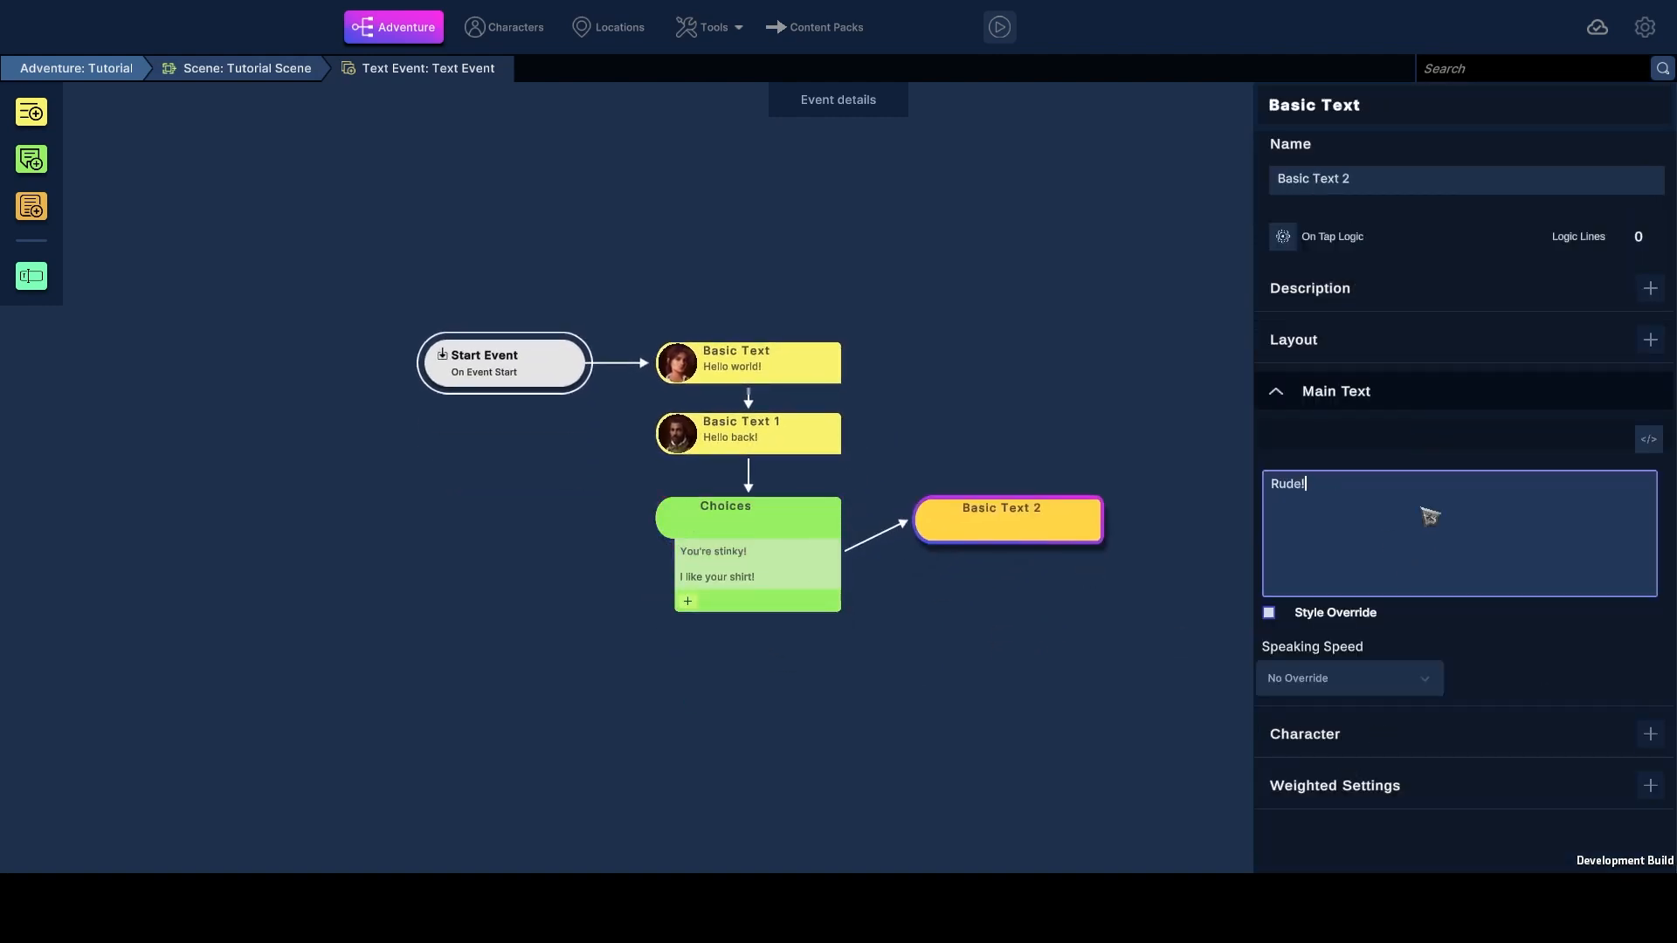
- Assign the character Leone to the "Rude!" text node
{"action": "left_click", "coordinate": [1650, 734]}
{"action": "left_click", "coordinate": [1436, 717]}
{"action": "left_click", "coordinate": [1415, 854]}
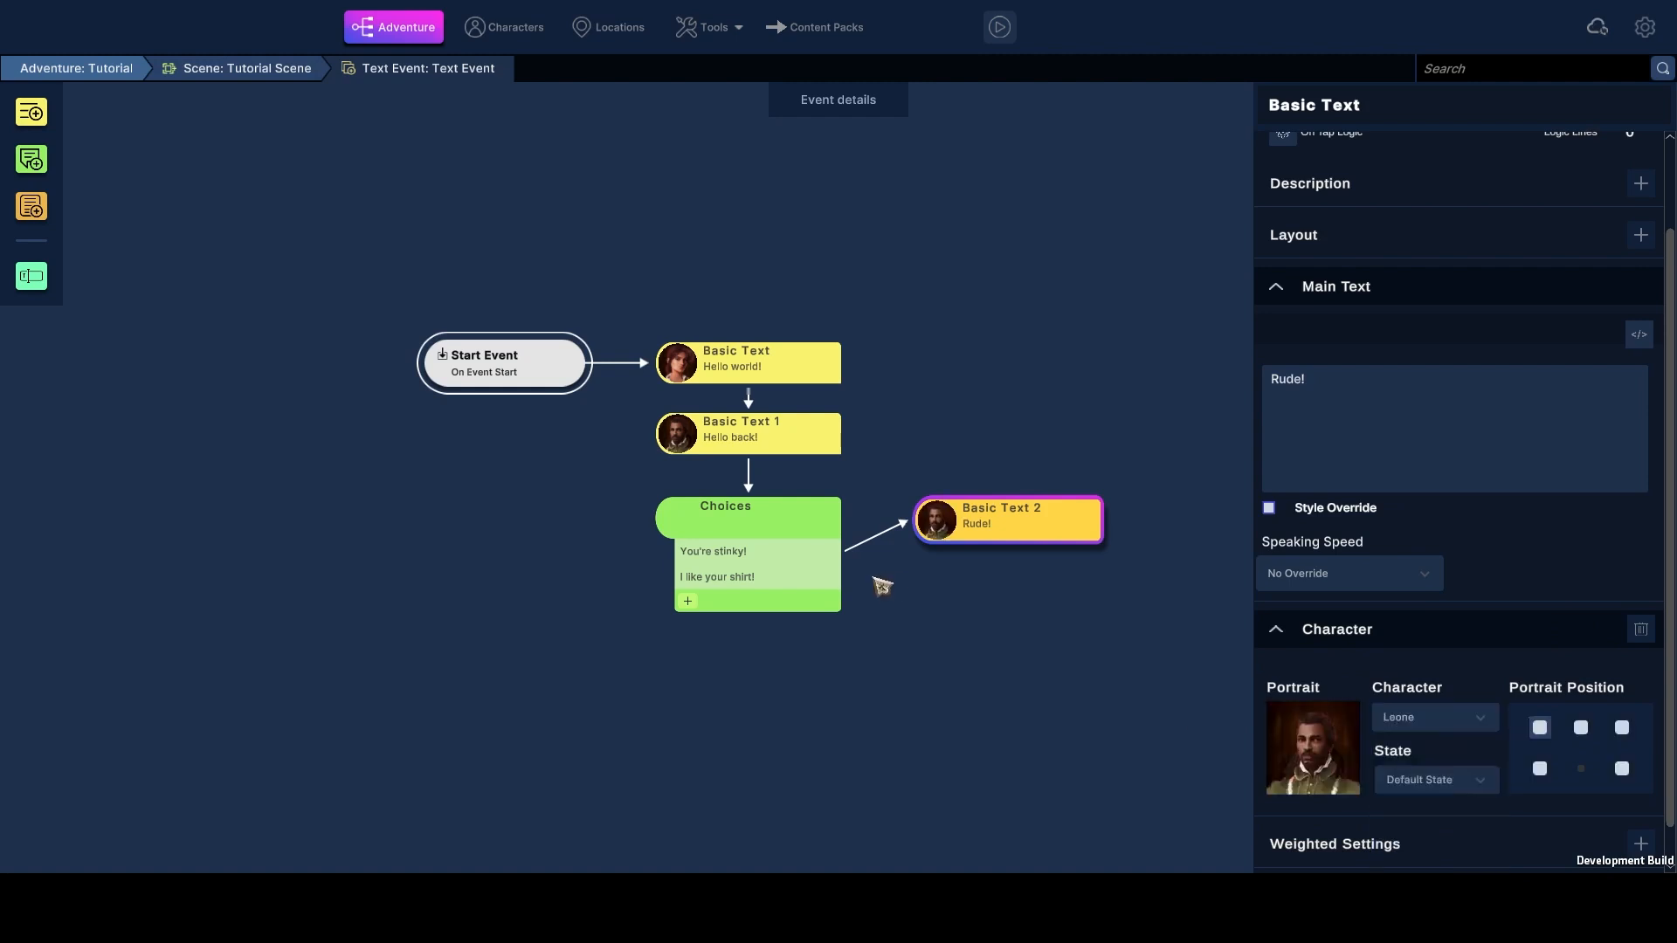
- Create a basic text node for the "I like your shirt!" choice, place it below the "Rude!" node, and set its main text to "Thanks!"
{"action": "right_click", "coordinate": [739, 575]}
{"action": "left_click", "coordinate": [791, 653]}
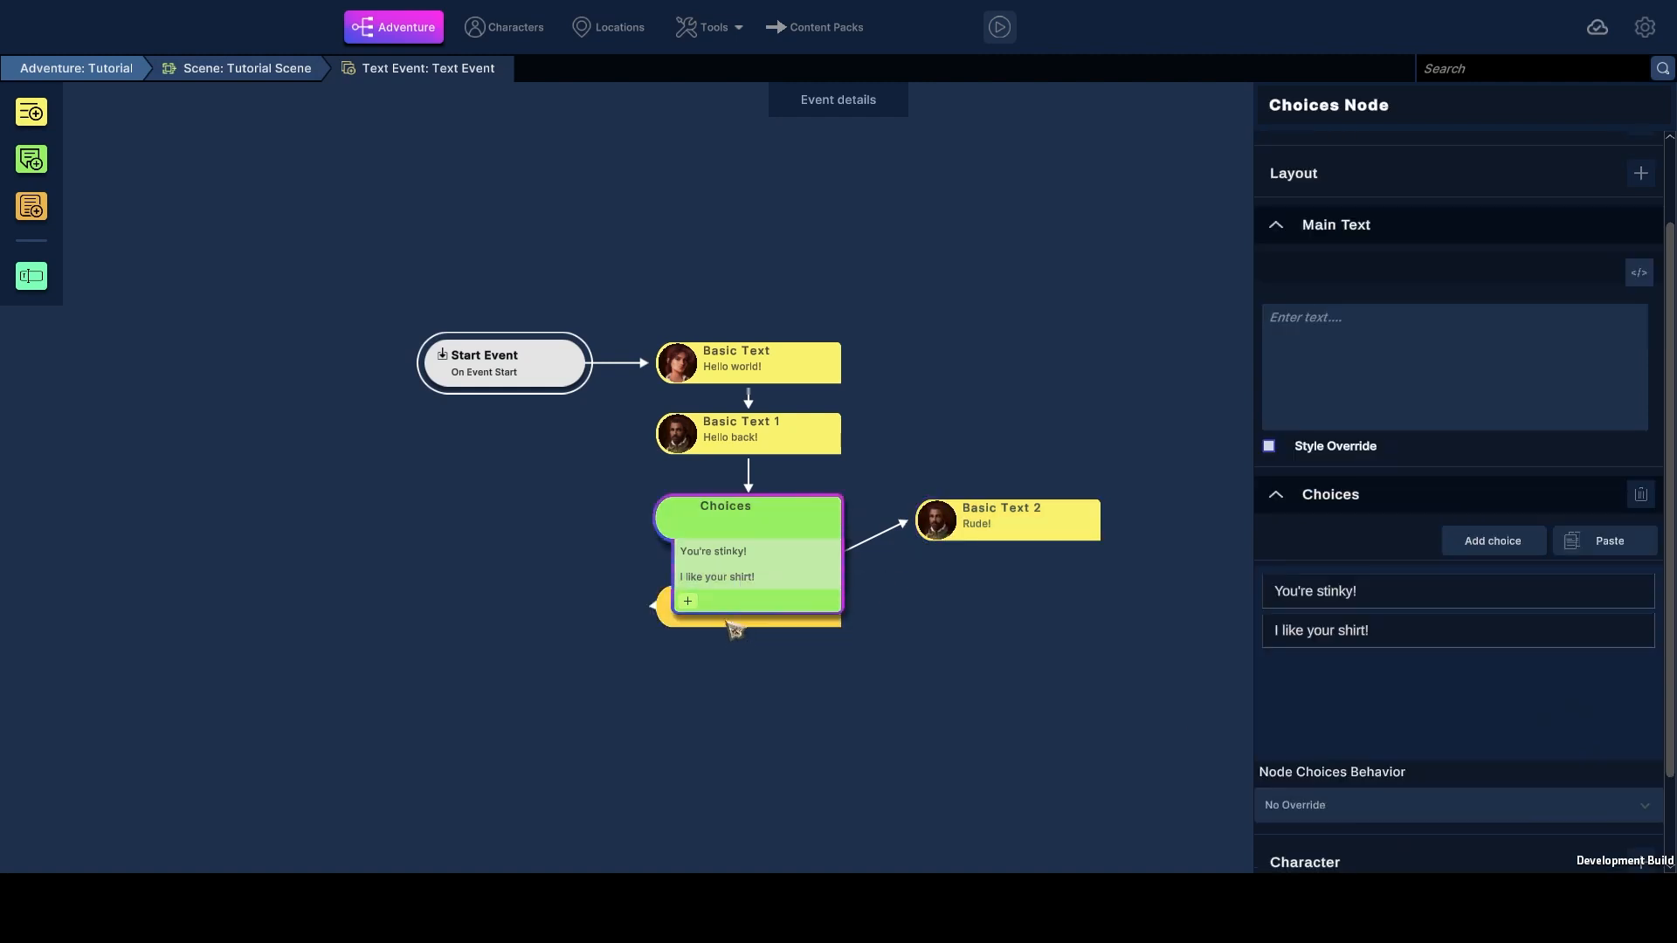
{"action": "left_click_drag", "start_coordinate": [734, 629], "coordinate": [1020, 630]}
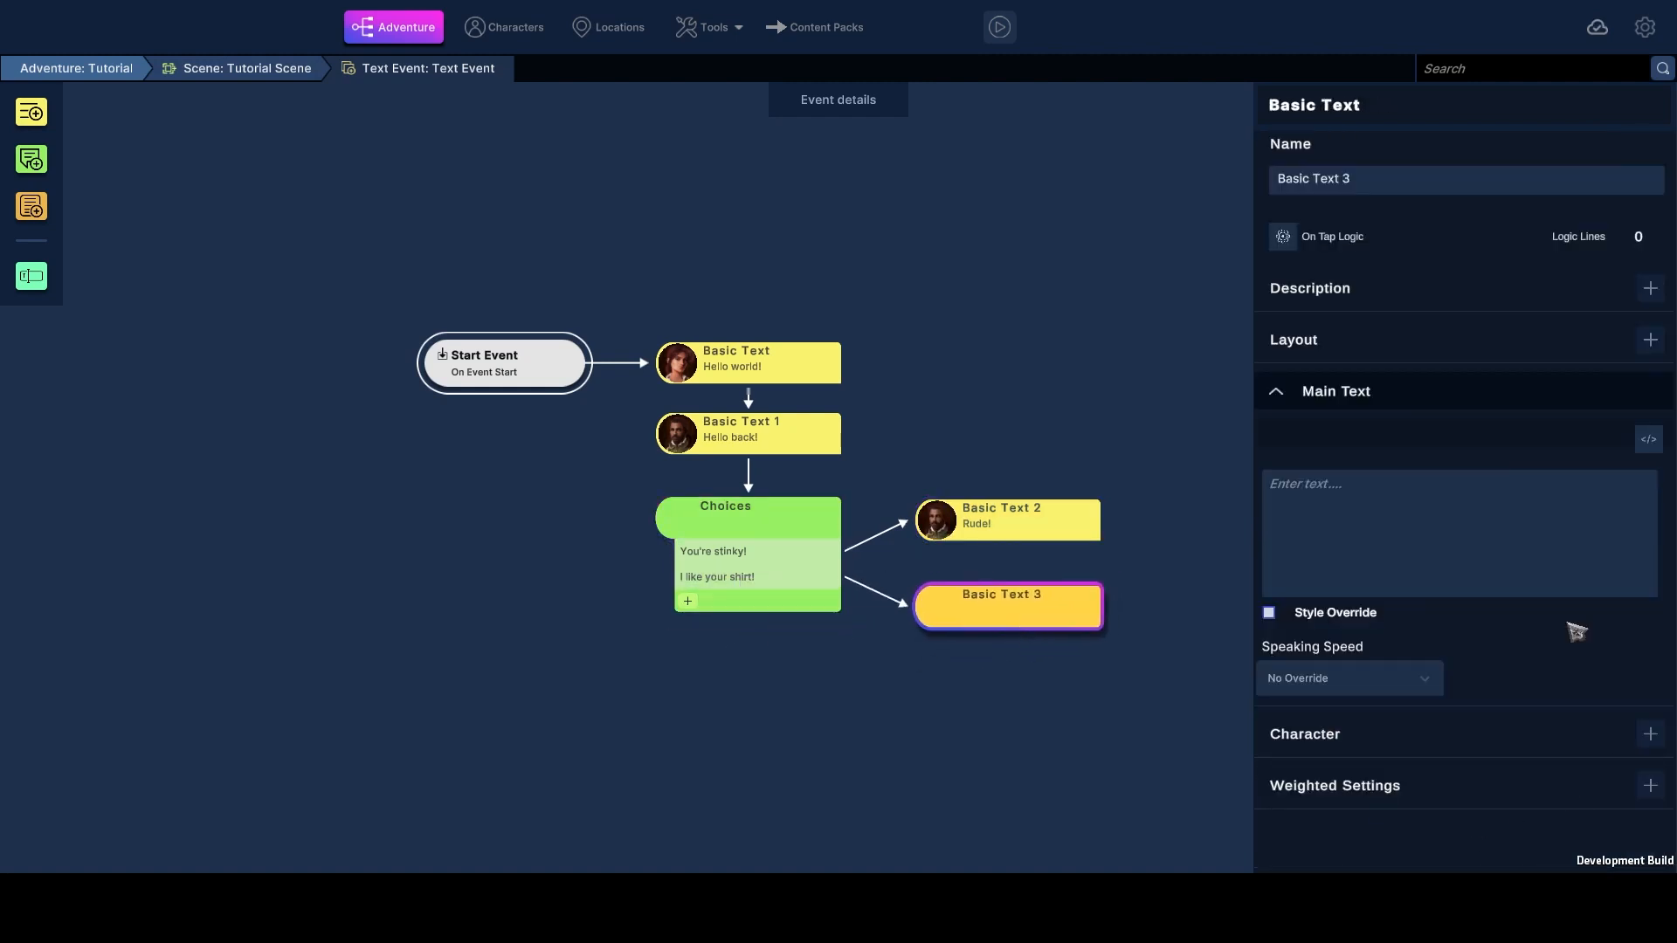
{"action": "left_click", "coordinate": [1539, 547]}
{"action": "type", "text": "Thanks!"}
- Assign the character Leone to the "Thanks!" text node
{"action": "left_click", "coordinate": [1647, 734]}
{"action": "scroll", "coordinate": [1460, 753], "scroll_direction": "down", "scroll_amount": 2}
{"action": "left_click", "coordinate": [1435, 717]}
{"action": "left_click", "coordinate": [1415, 853]}
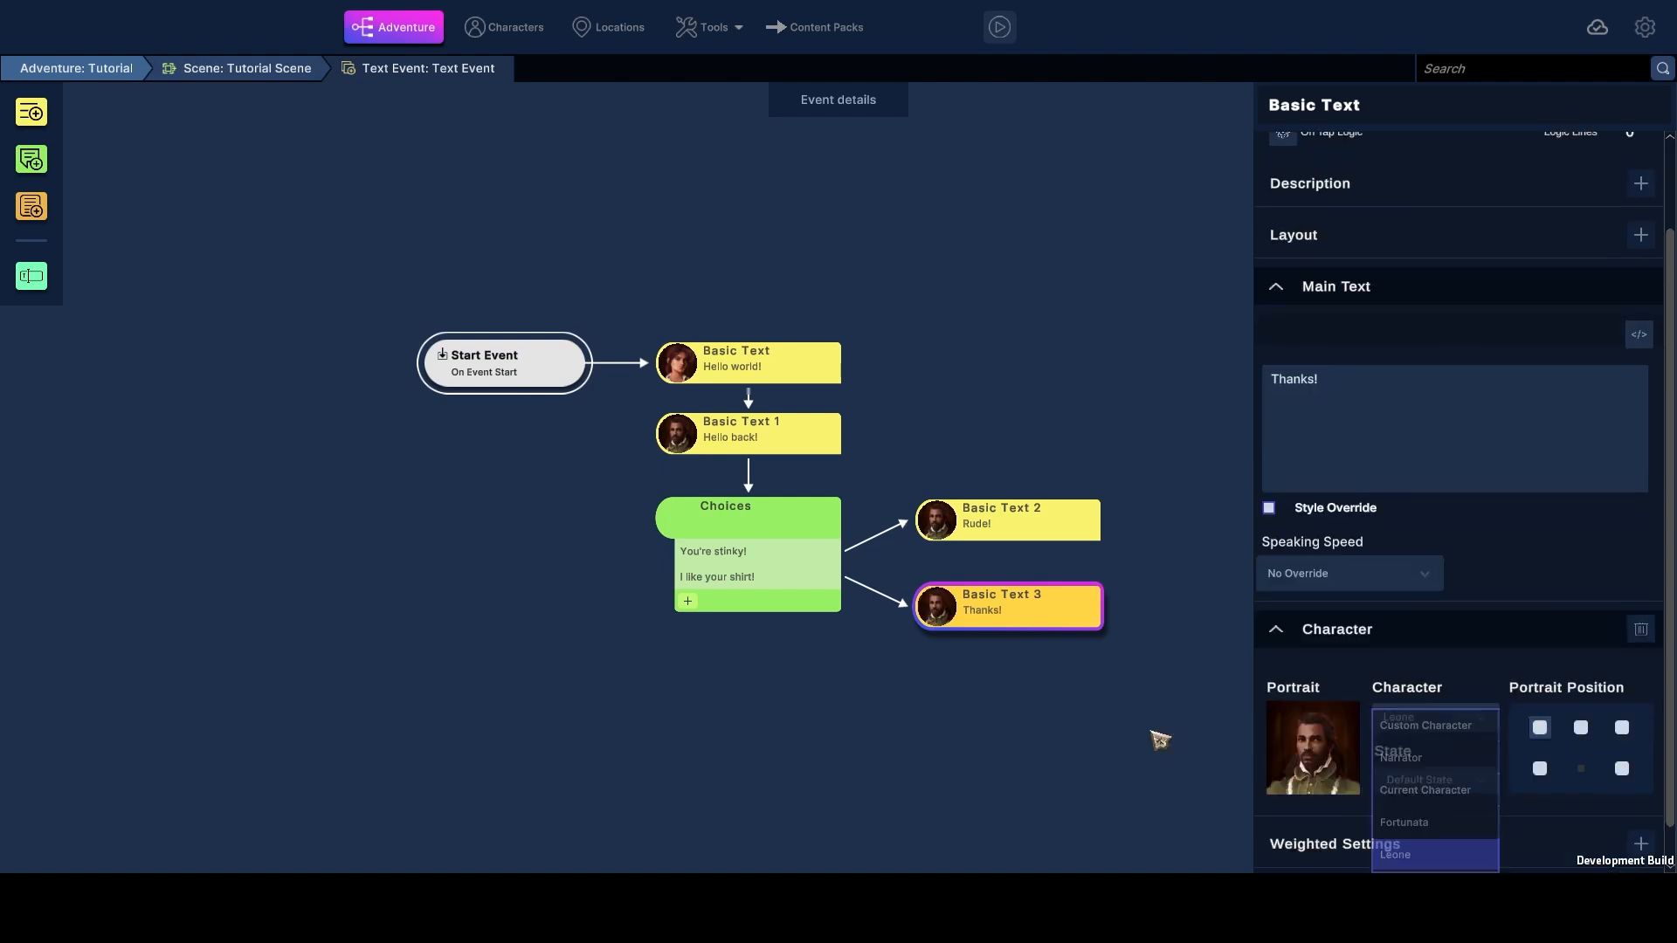
- Paste the stored End the Current Adventure action into the "Rude!" node's On Tap logic and save it
{"action": "scroll", "coordinate": [1337, 285], "scroll_direction": "up", "scroll_amount": 2}
{"action": "left_click", "coordinate": [1284, 244]}
{"action": "left_click", "coordinate": [1522, 125]}
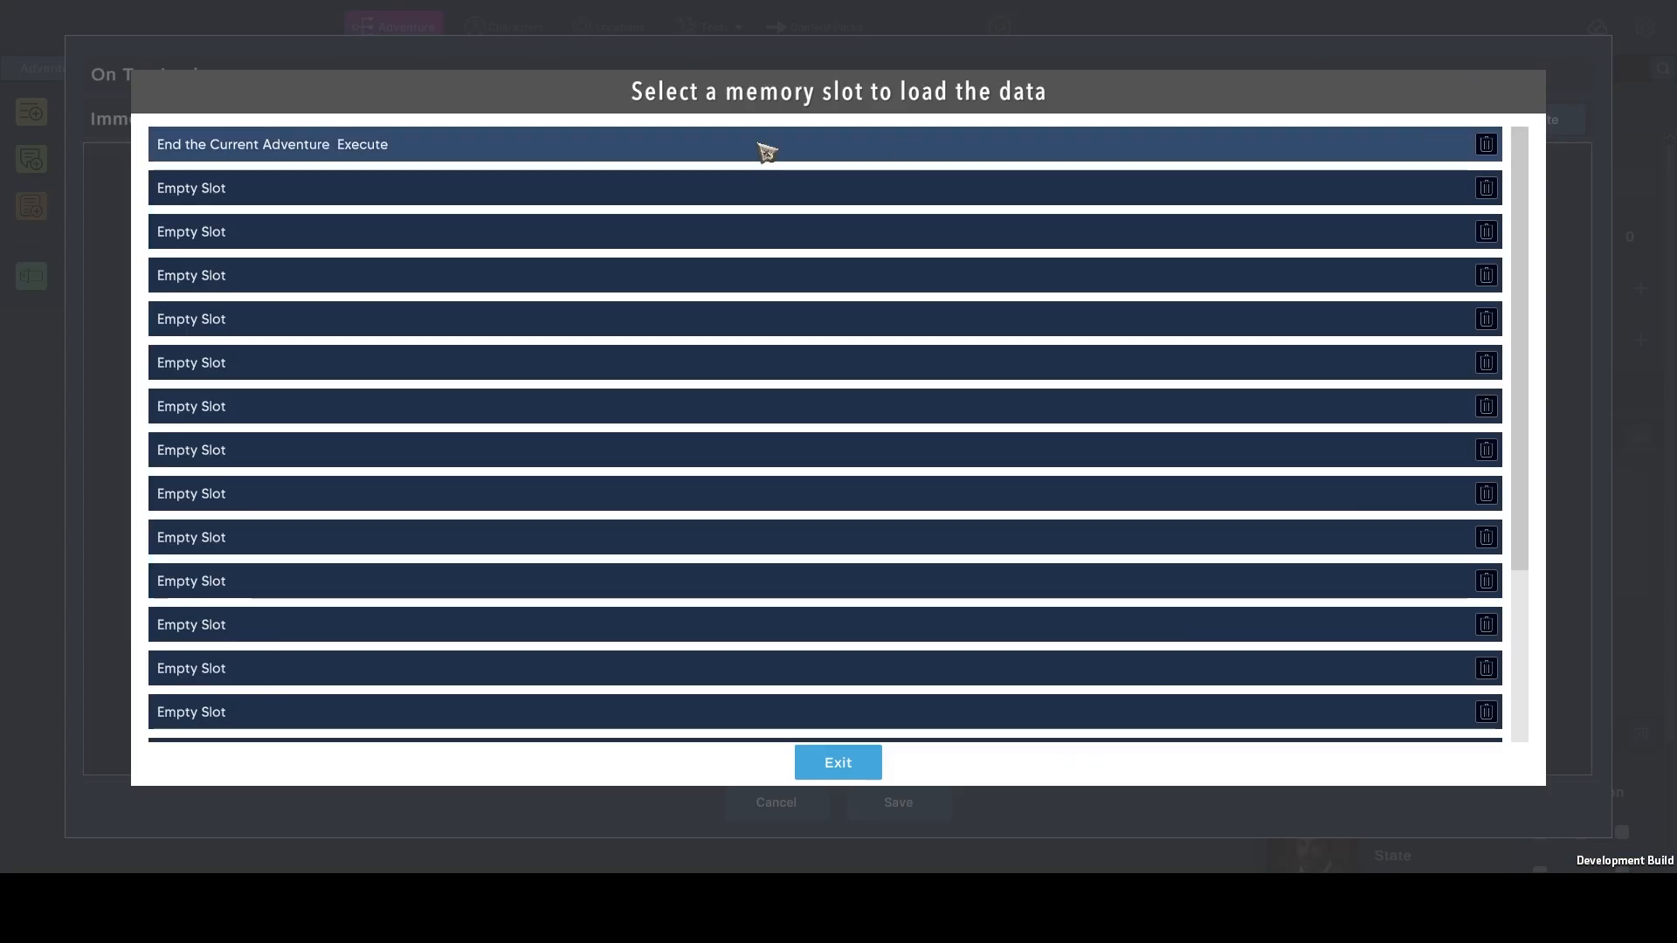
{"action": "left_click", "coordinate": [766, 151]}
{"action": "left_click", "coordinate": [936, 806]}
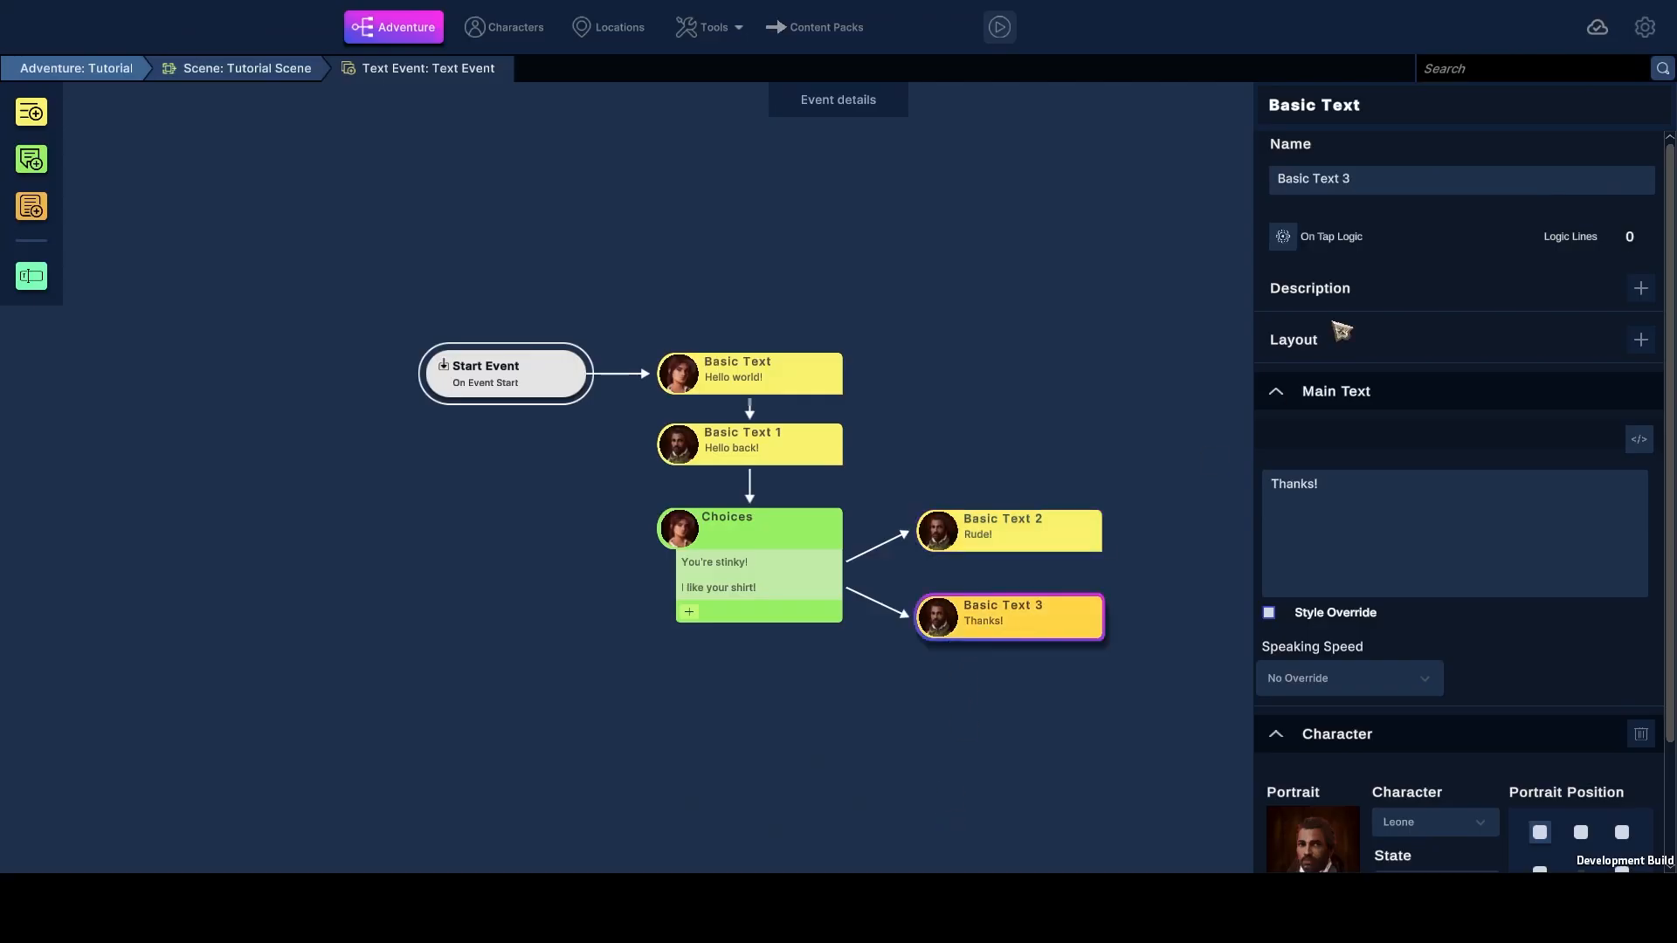
- Paste the stored End the Current Adventure action into the "Thanks!" node's On Tap logic and save it
{"action": "left_click", "coordinate": [1282, 236]}
{"action": "left_click", "coordinate": [1534, 119]}
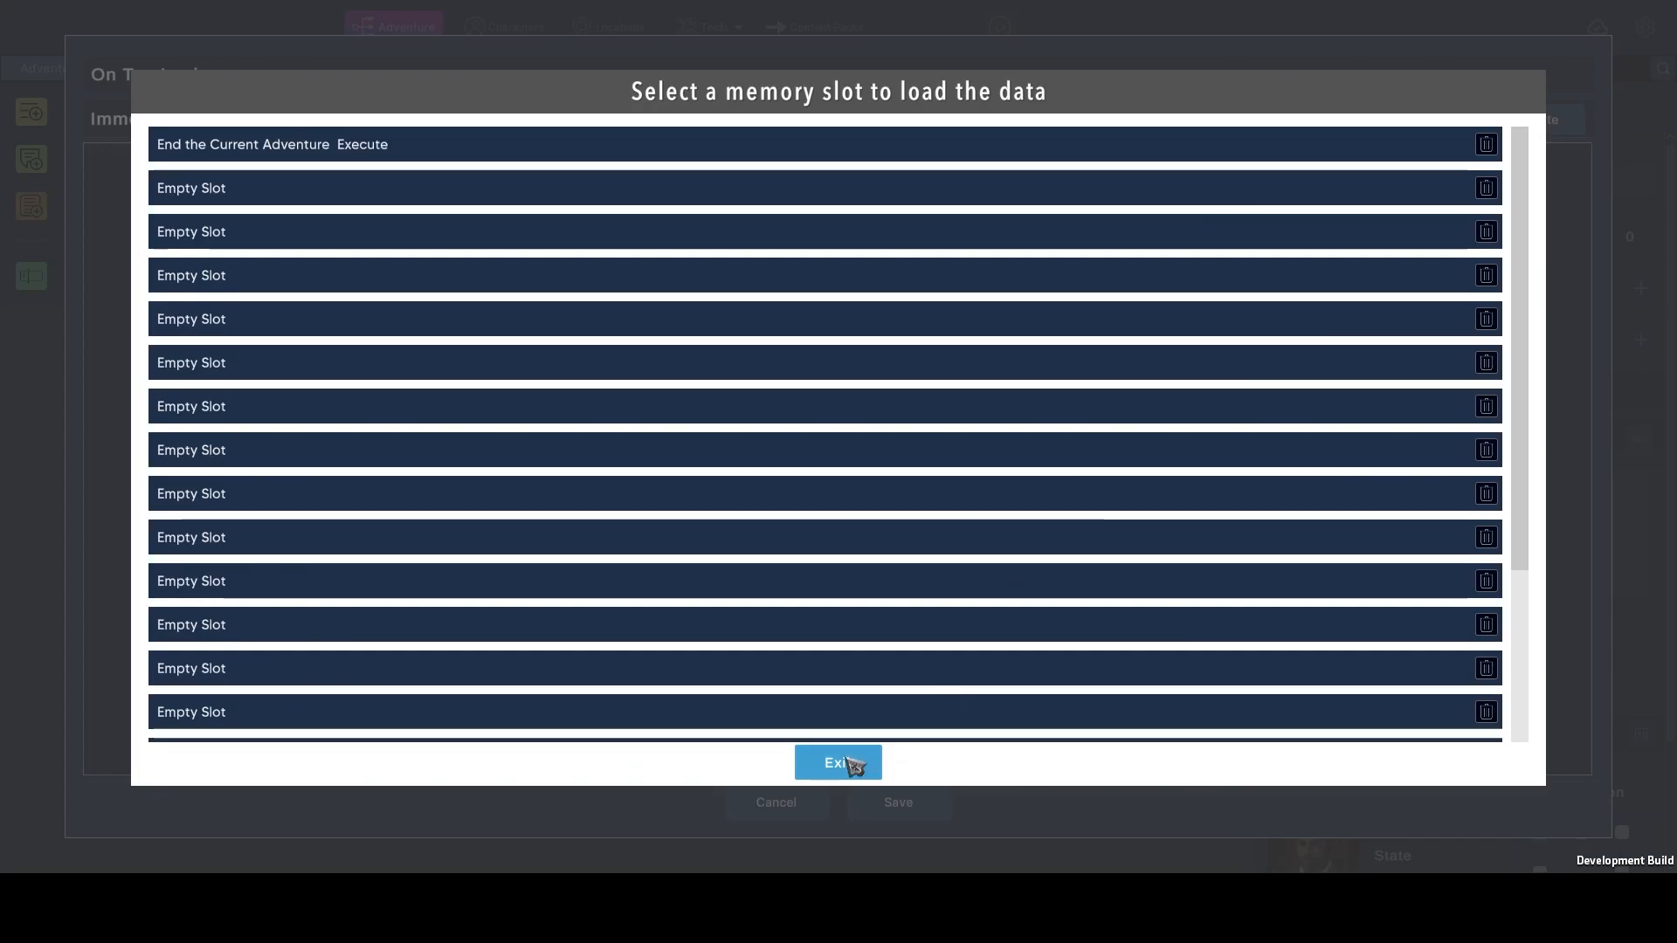
{"action": "left_click", "coordinate": [664, 186]}
{"action": "left_click", "coordinate": [900, 802]}
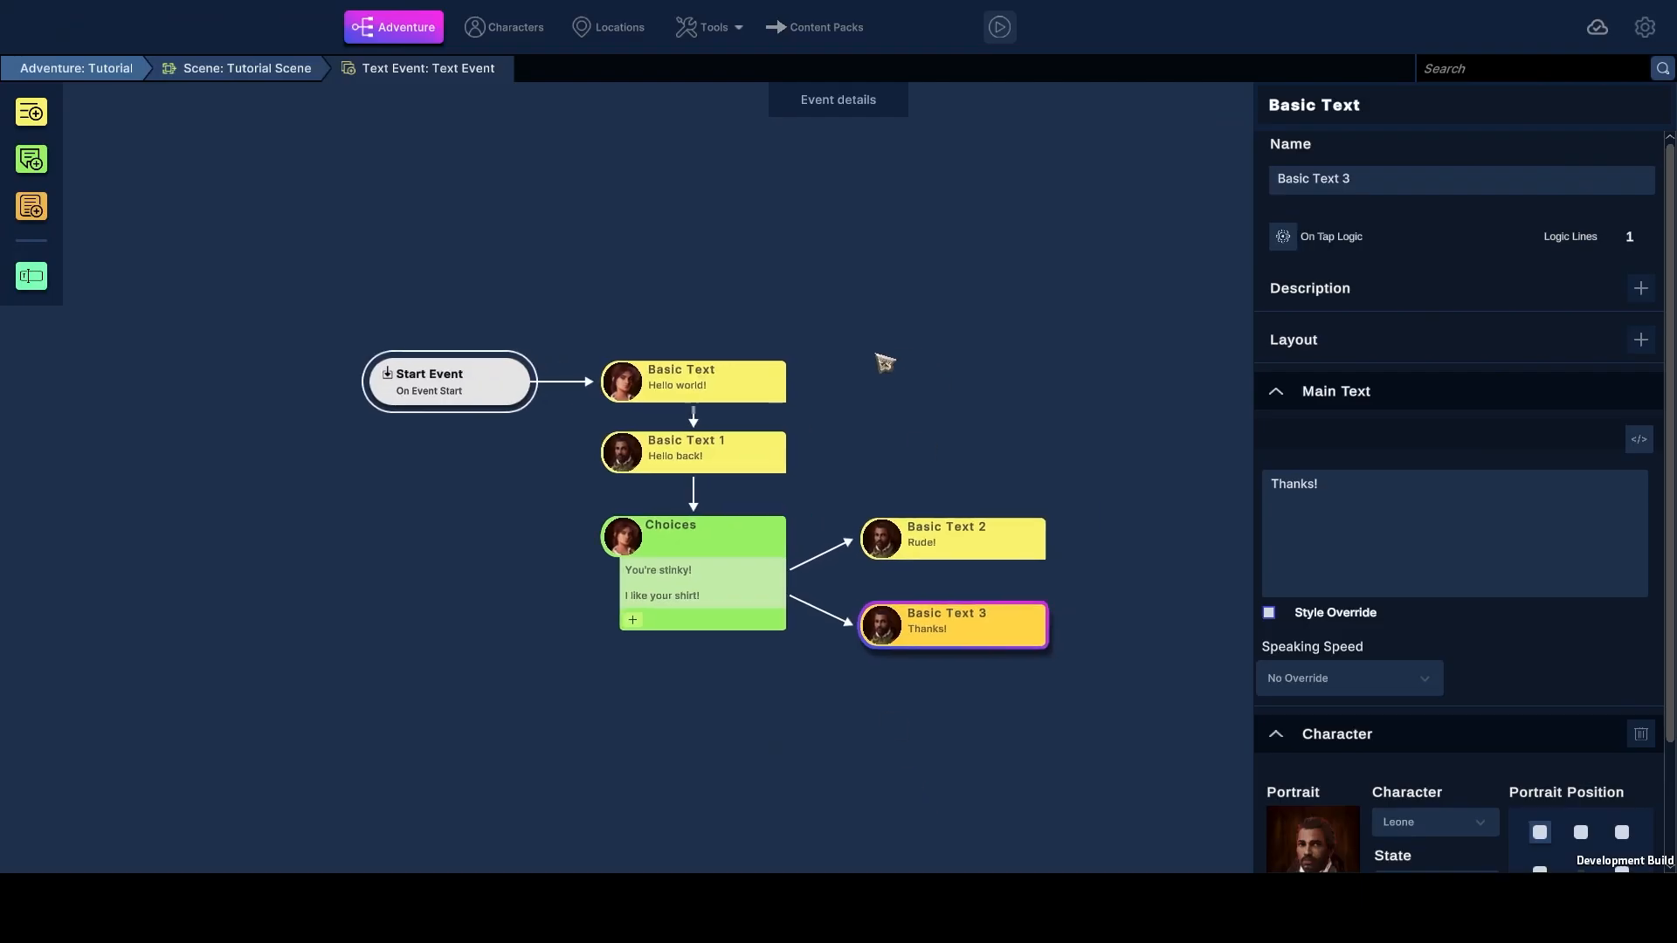
{"action": "left_click", "coordinate": [918, 375]}
- Play-test the adventure up to Fortunata's choices and pick "You're stinky!"
{"action": "left_click", "coordinate": [1000, 27]}
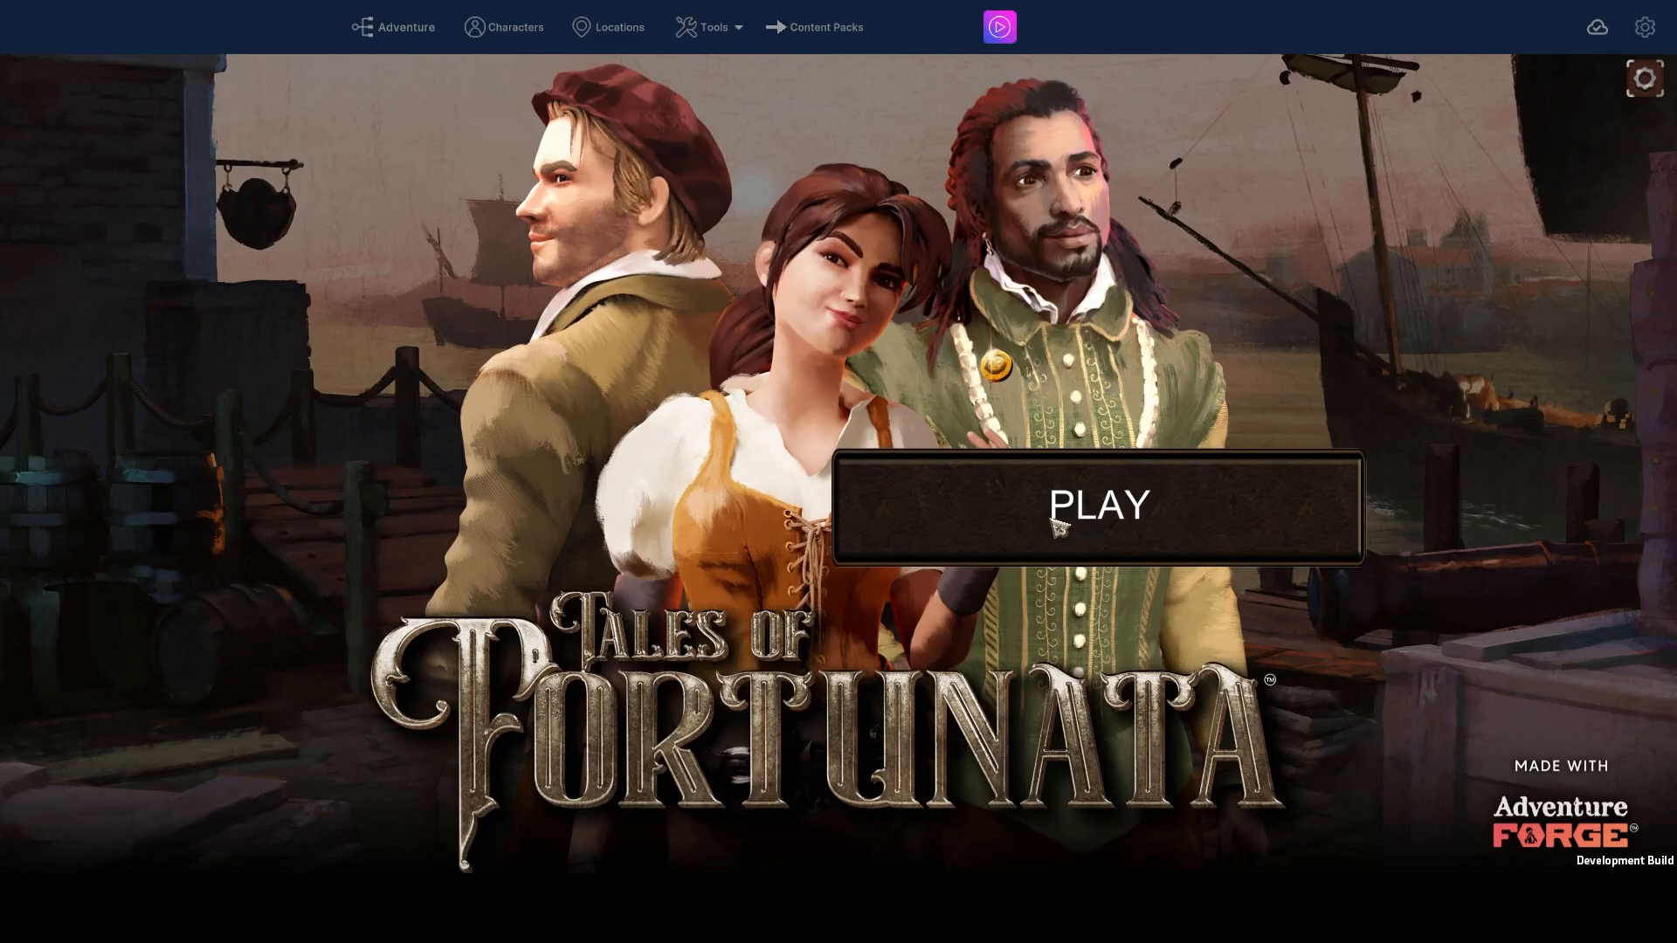
{"action": "left_click", "coordinate": [1057, 523]}
{"action": "left_click", "coordinate": [968, 494]}
{"action": "left_click", "coordinate": [995, 534]}
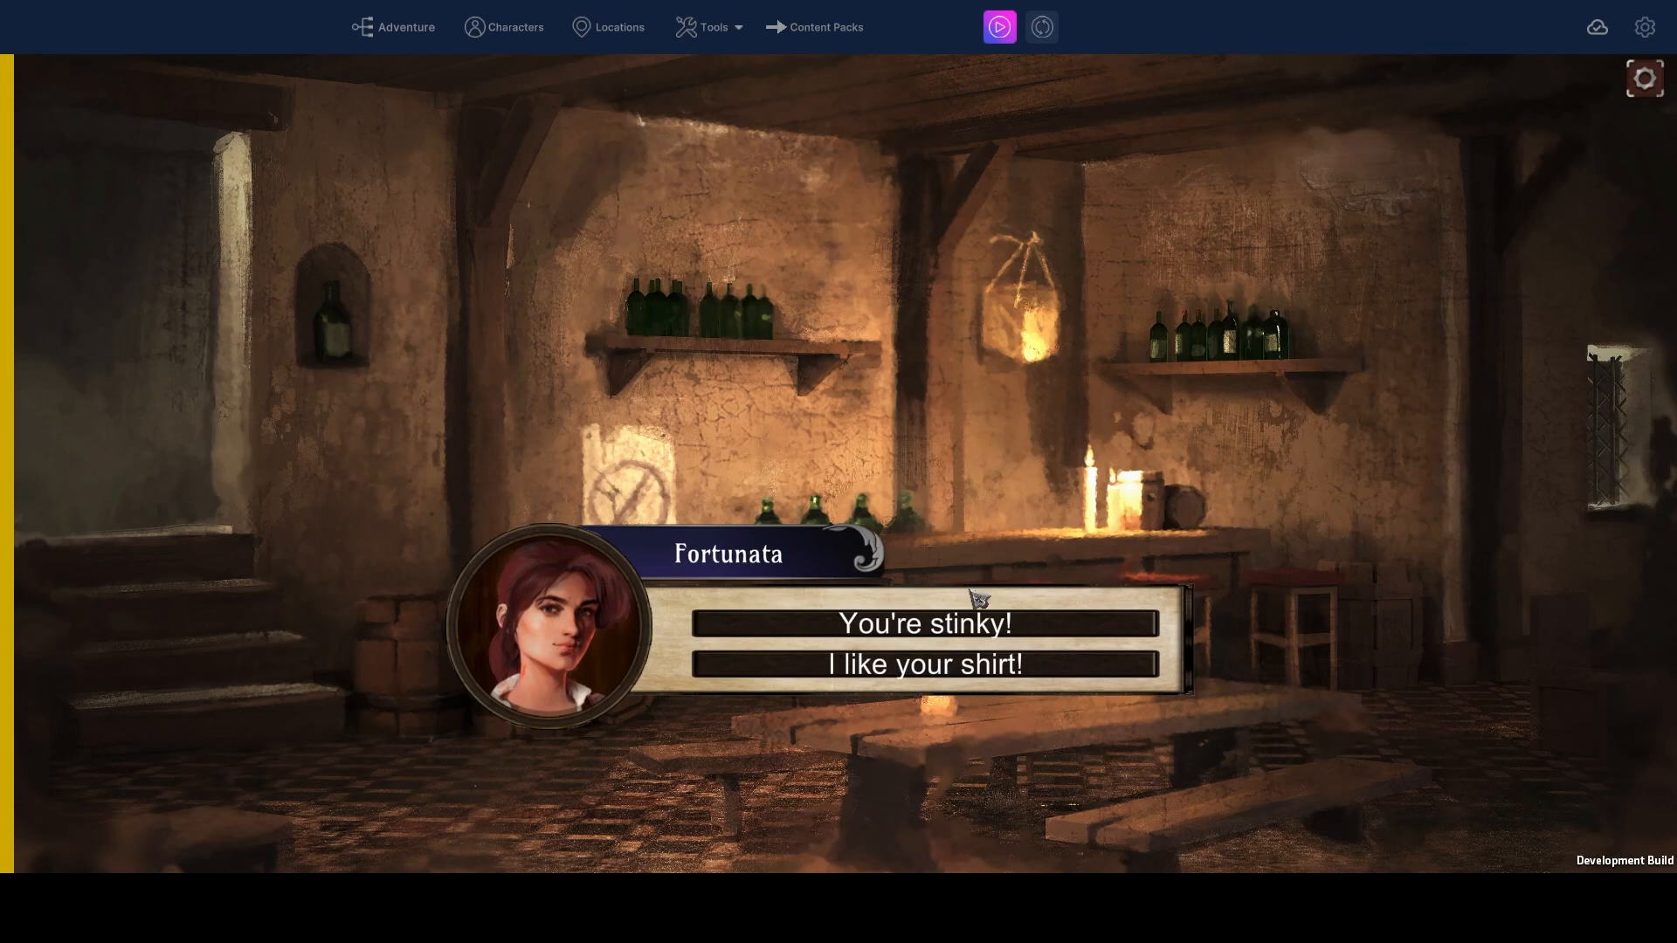
{"action": "left_click", "coordinate": [932, 638]}
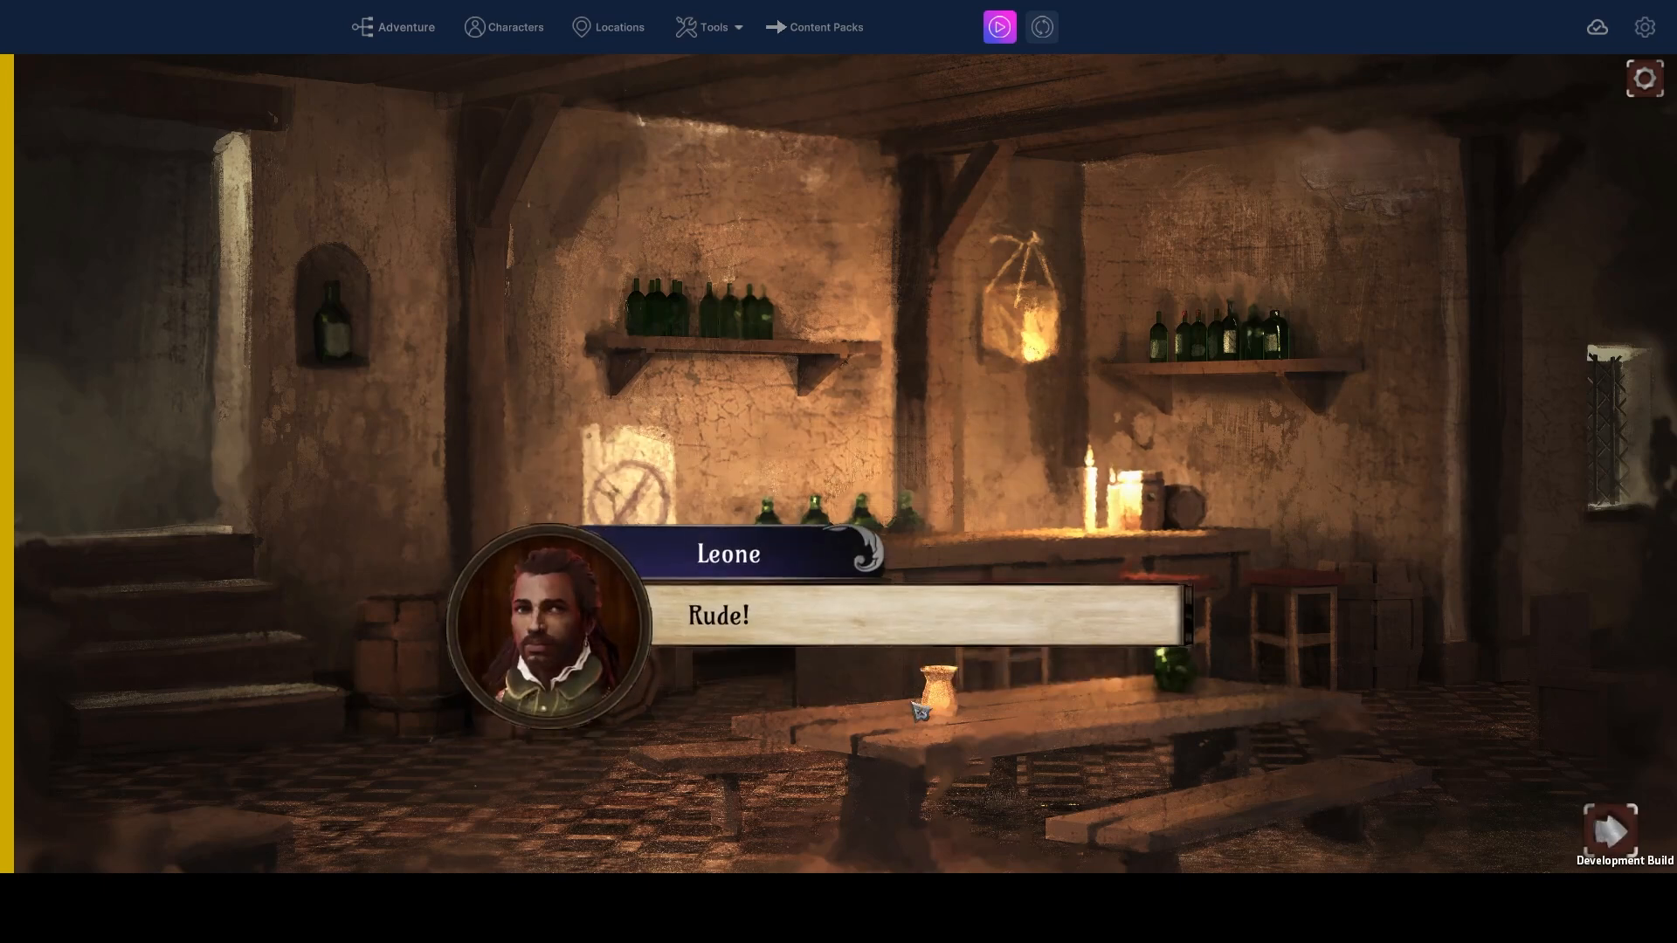